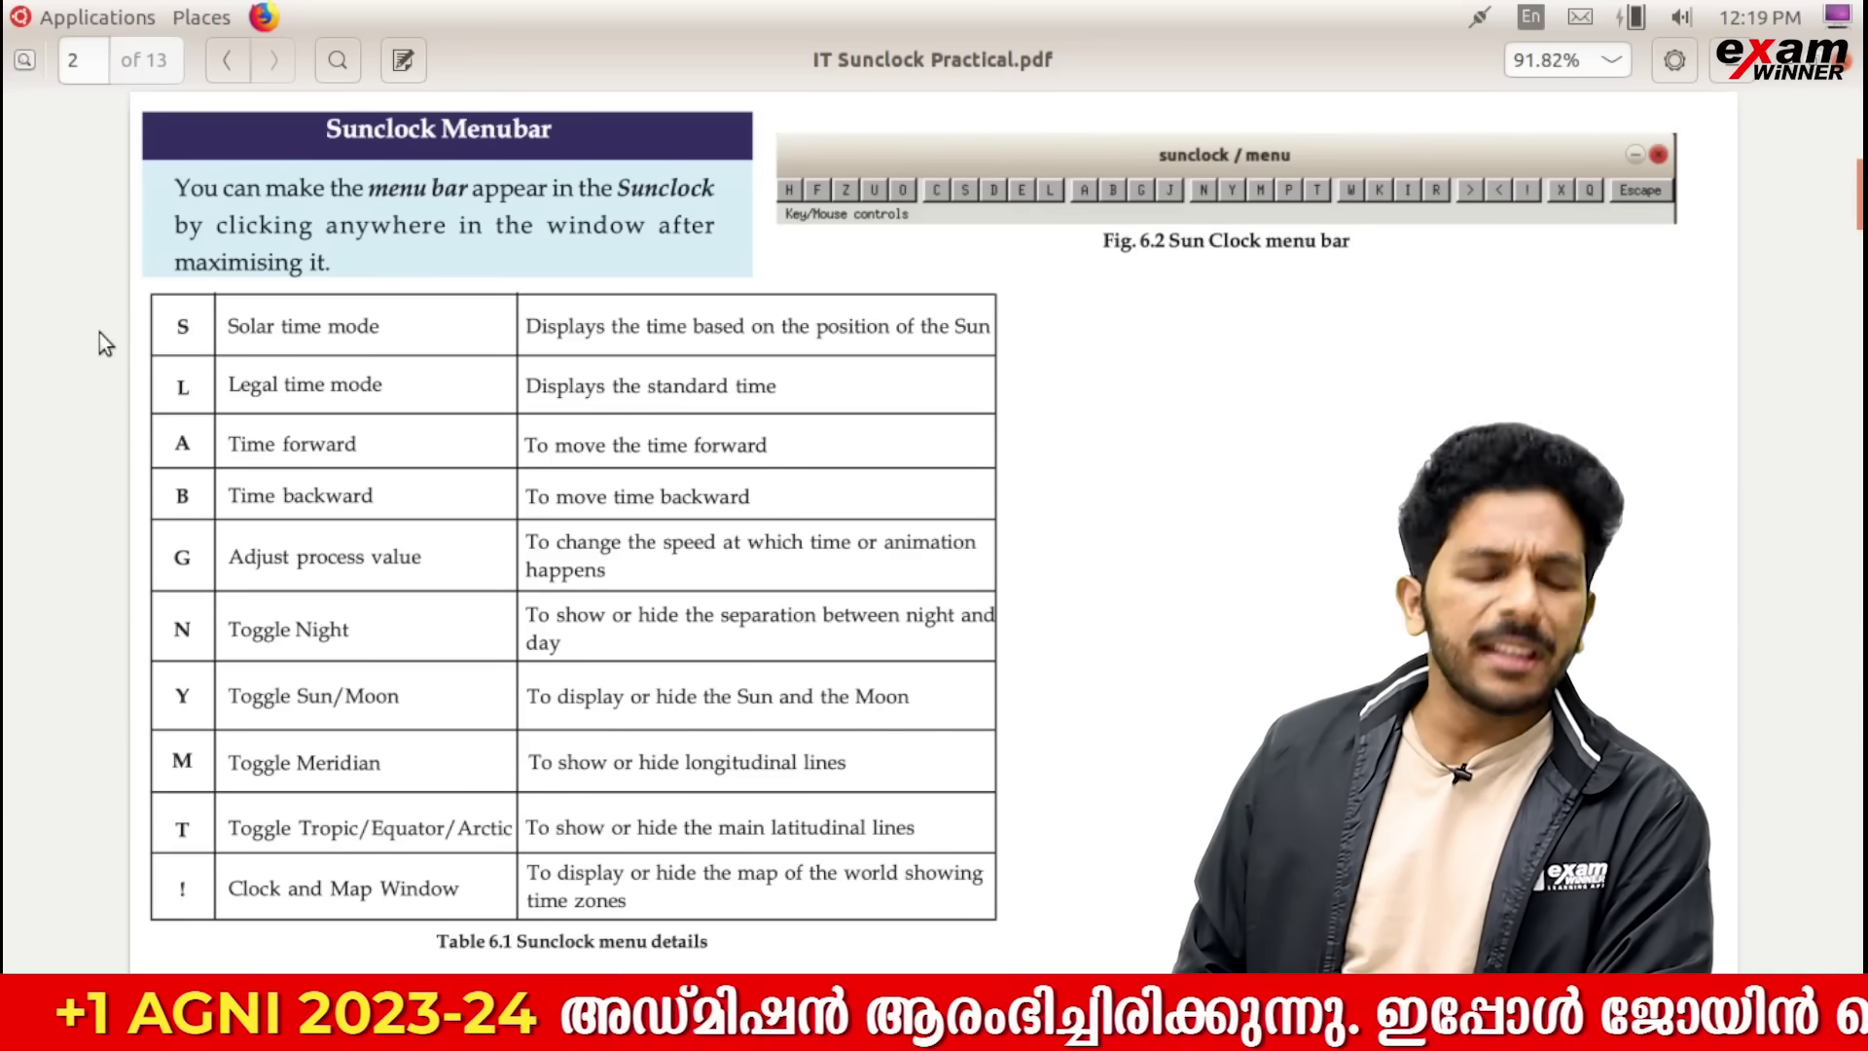
Review the Sunclock menu bar tables in English and Malayalam and the instructions for Activity 6.1 on time zones
key("Right")
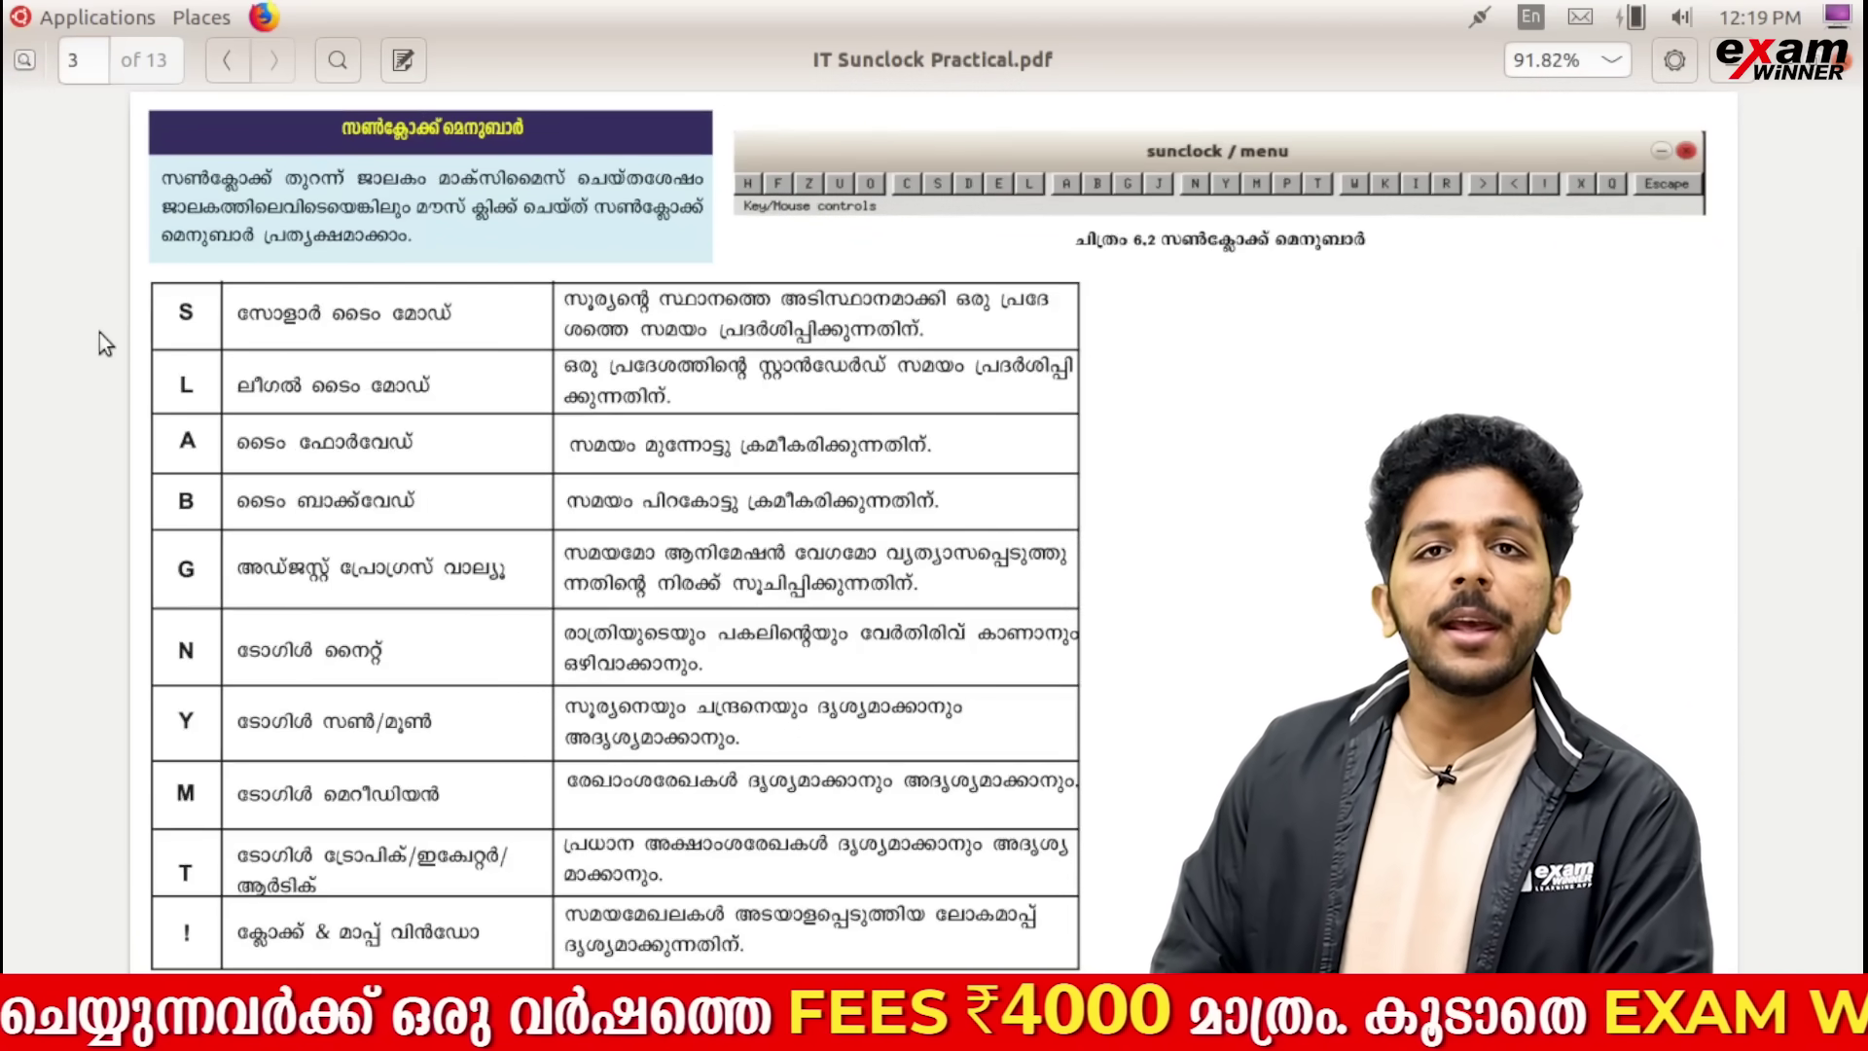
key("Left")
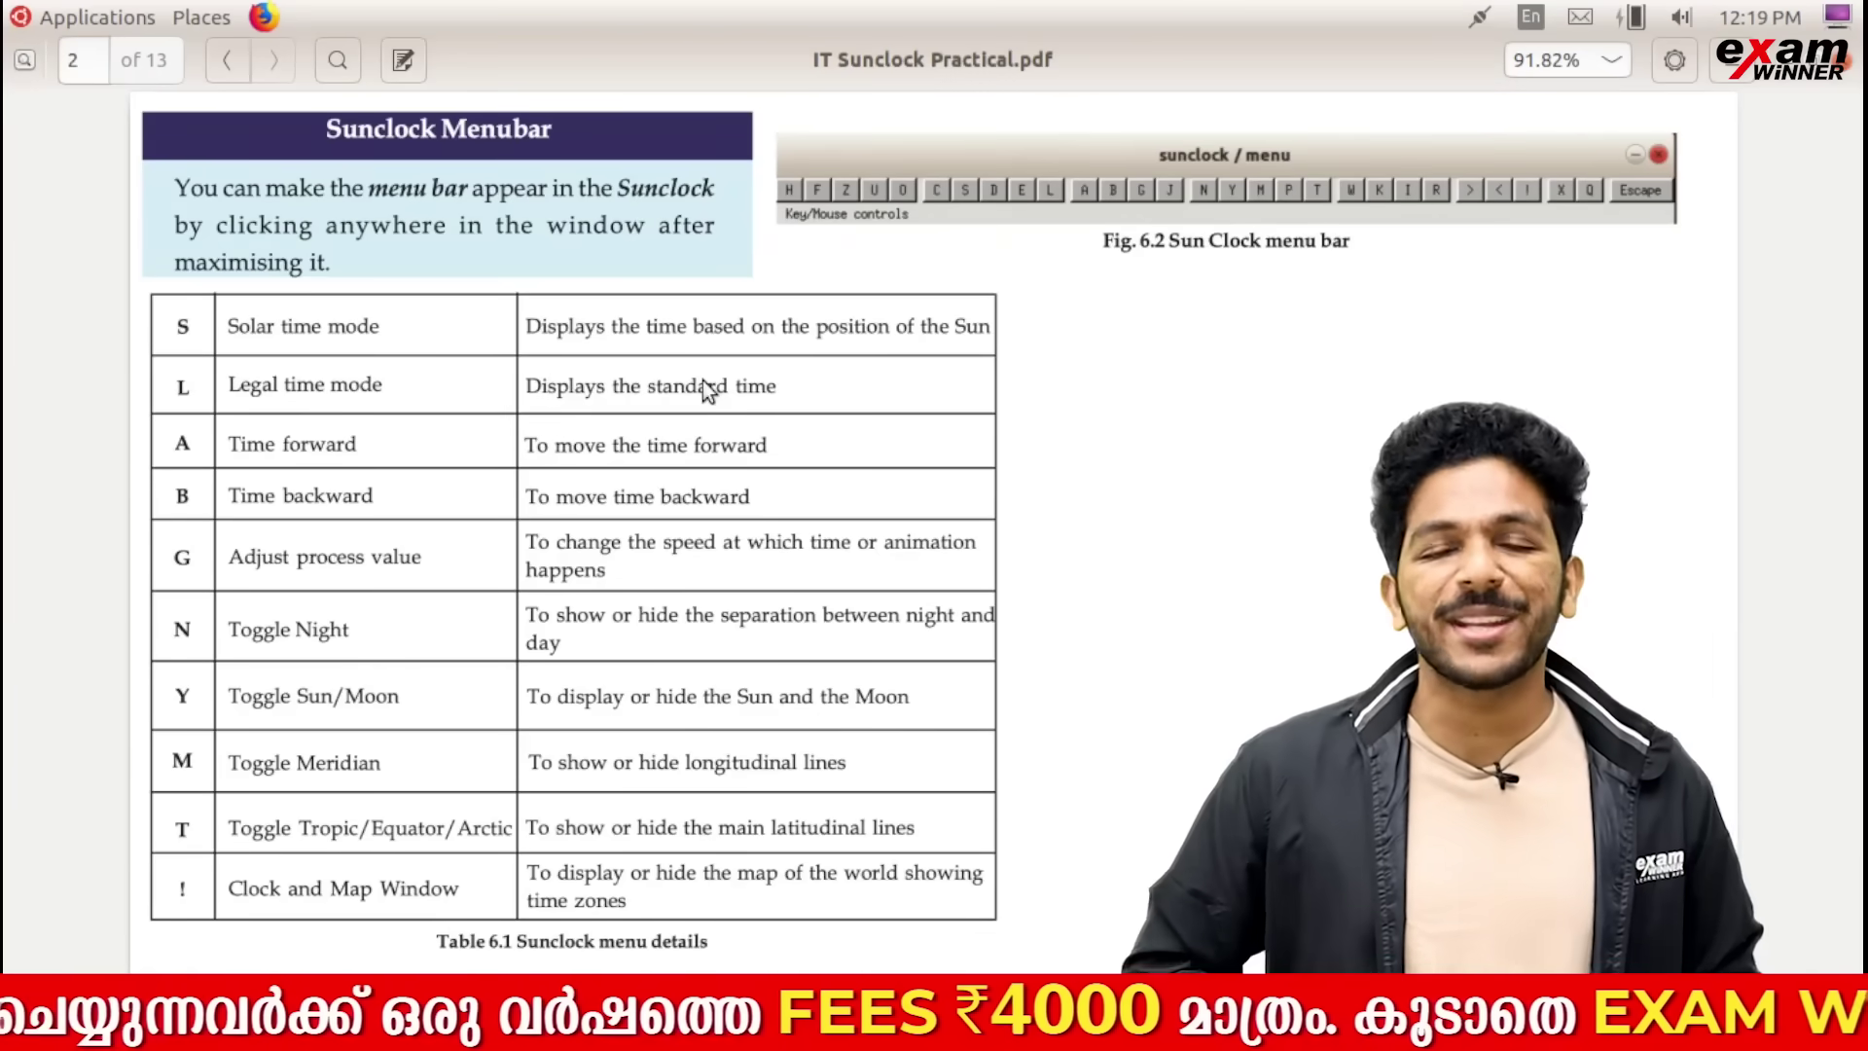
scroll(703, 380, "down", 3)
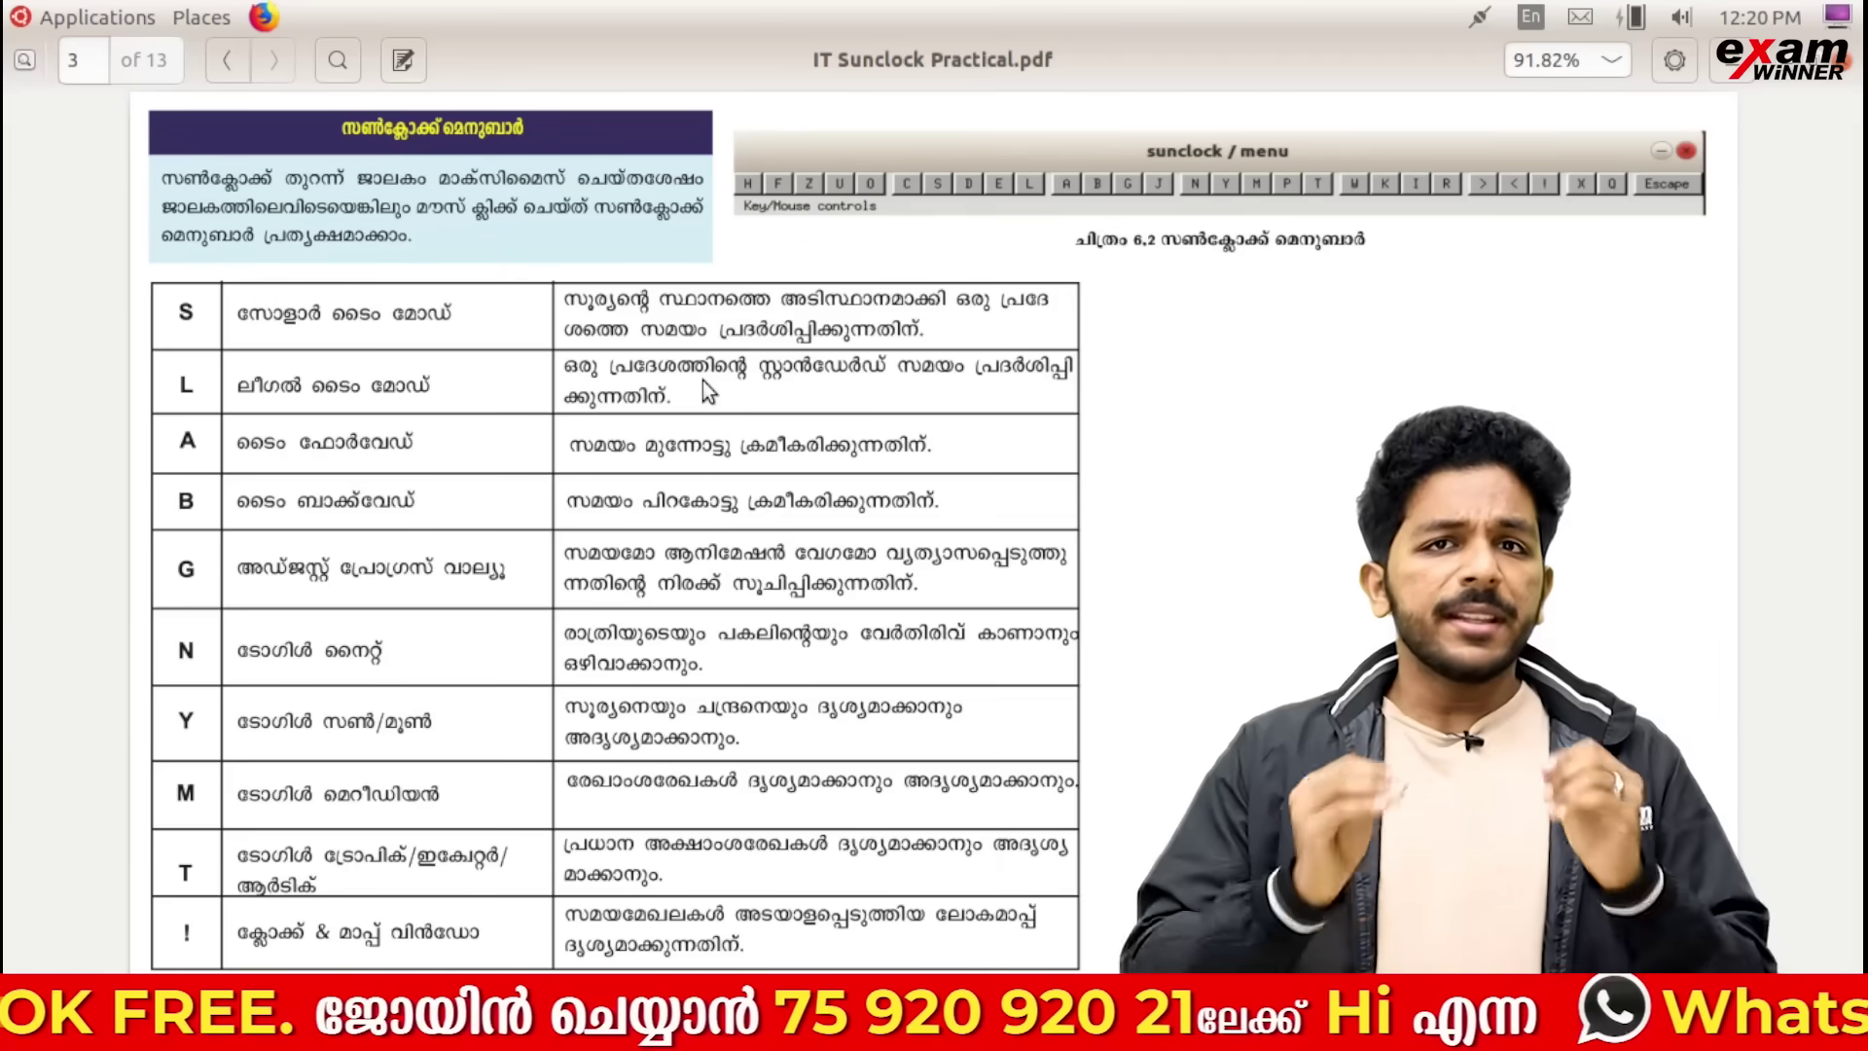
scroll(702, 382, "down", 3)
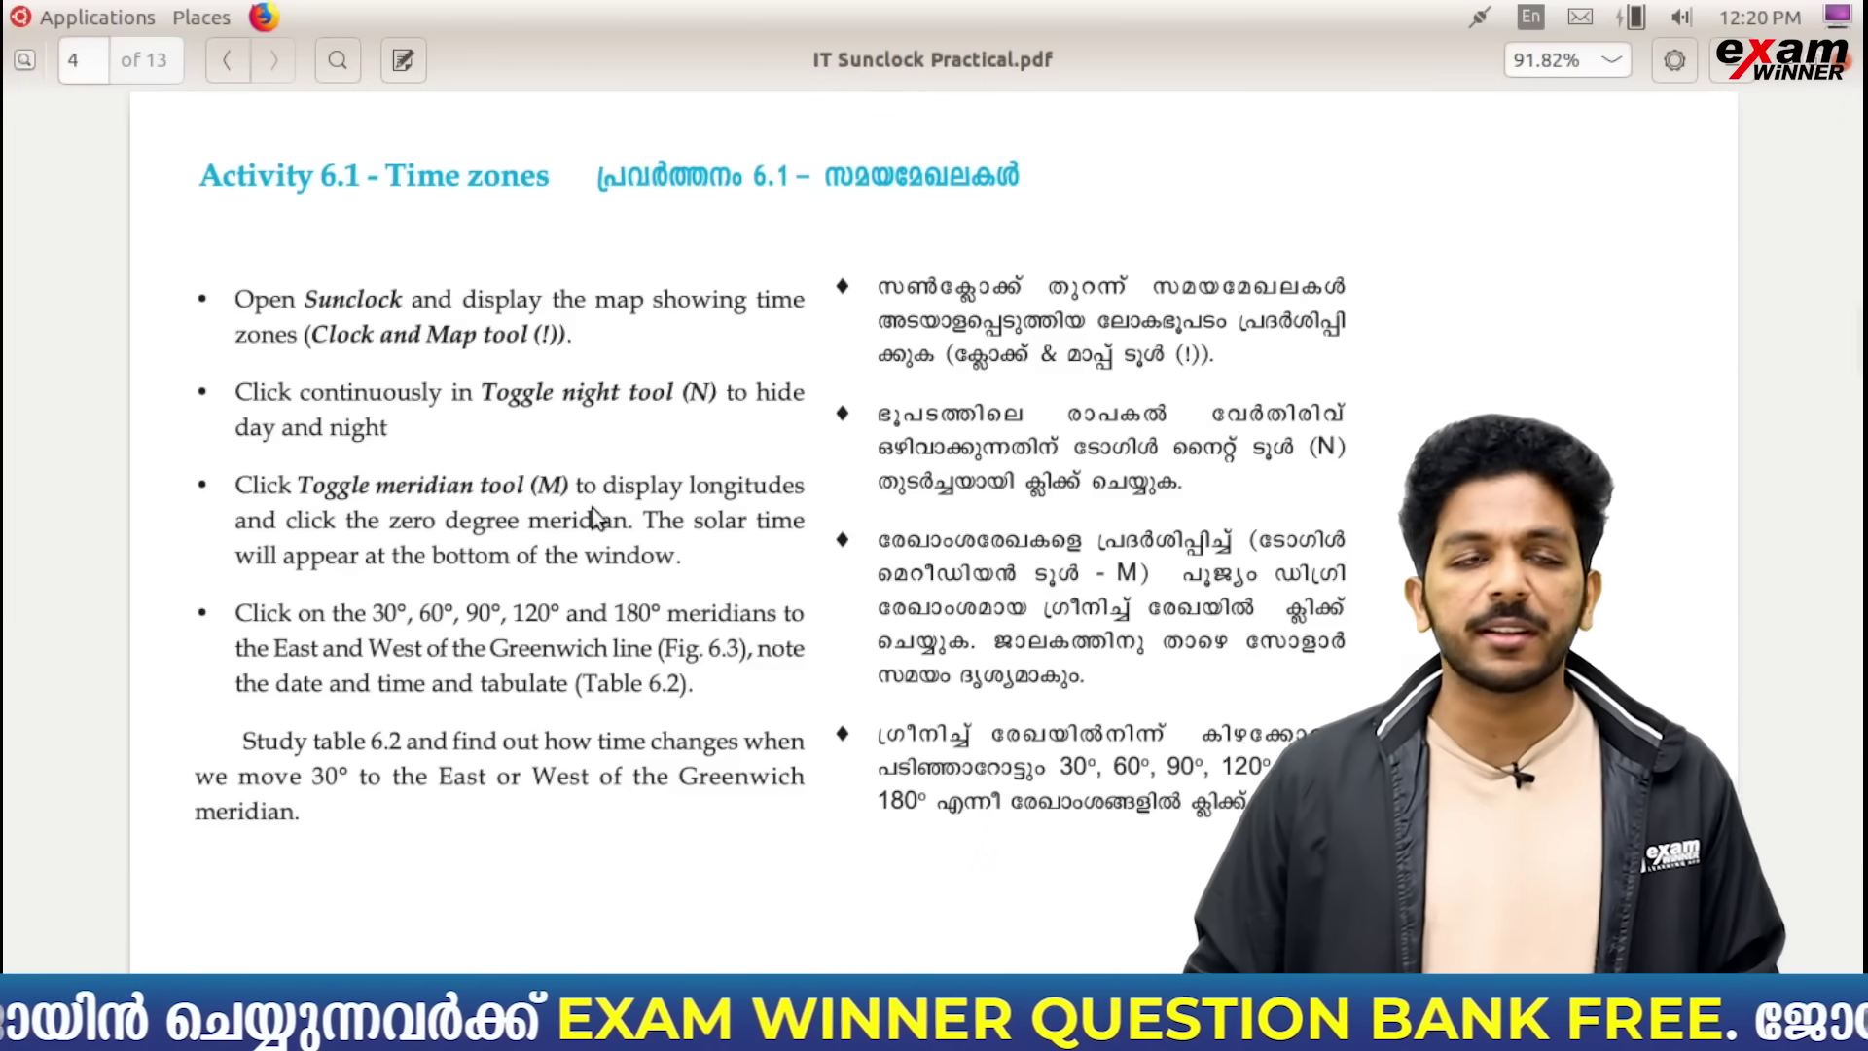
Launch Sunclock from the Education applications and maximize its clock window
left_click(89, 13)
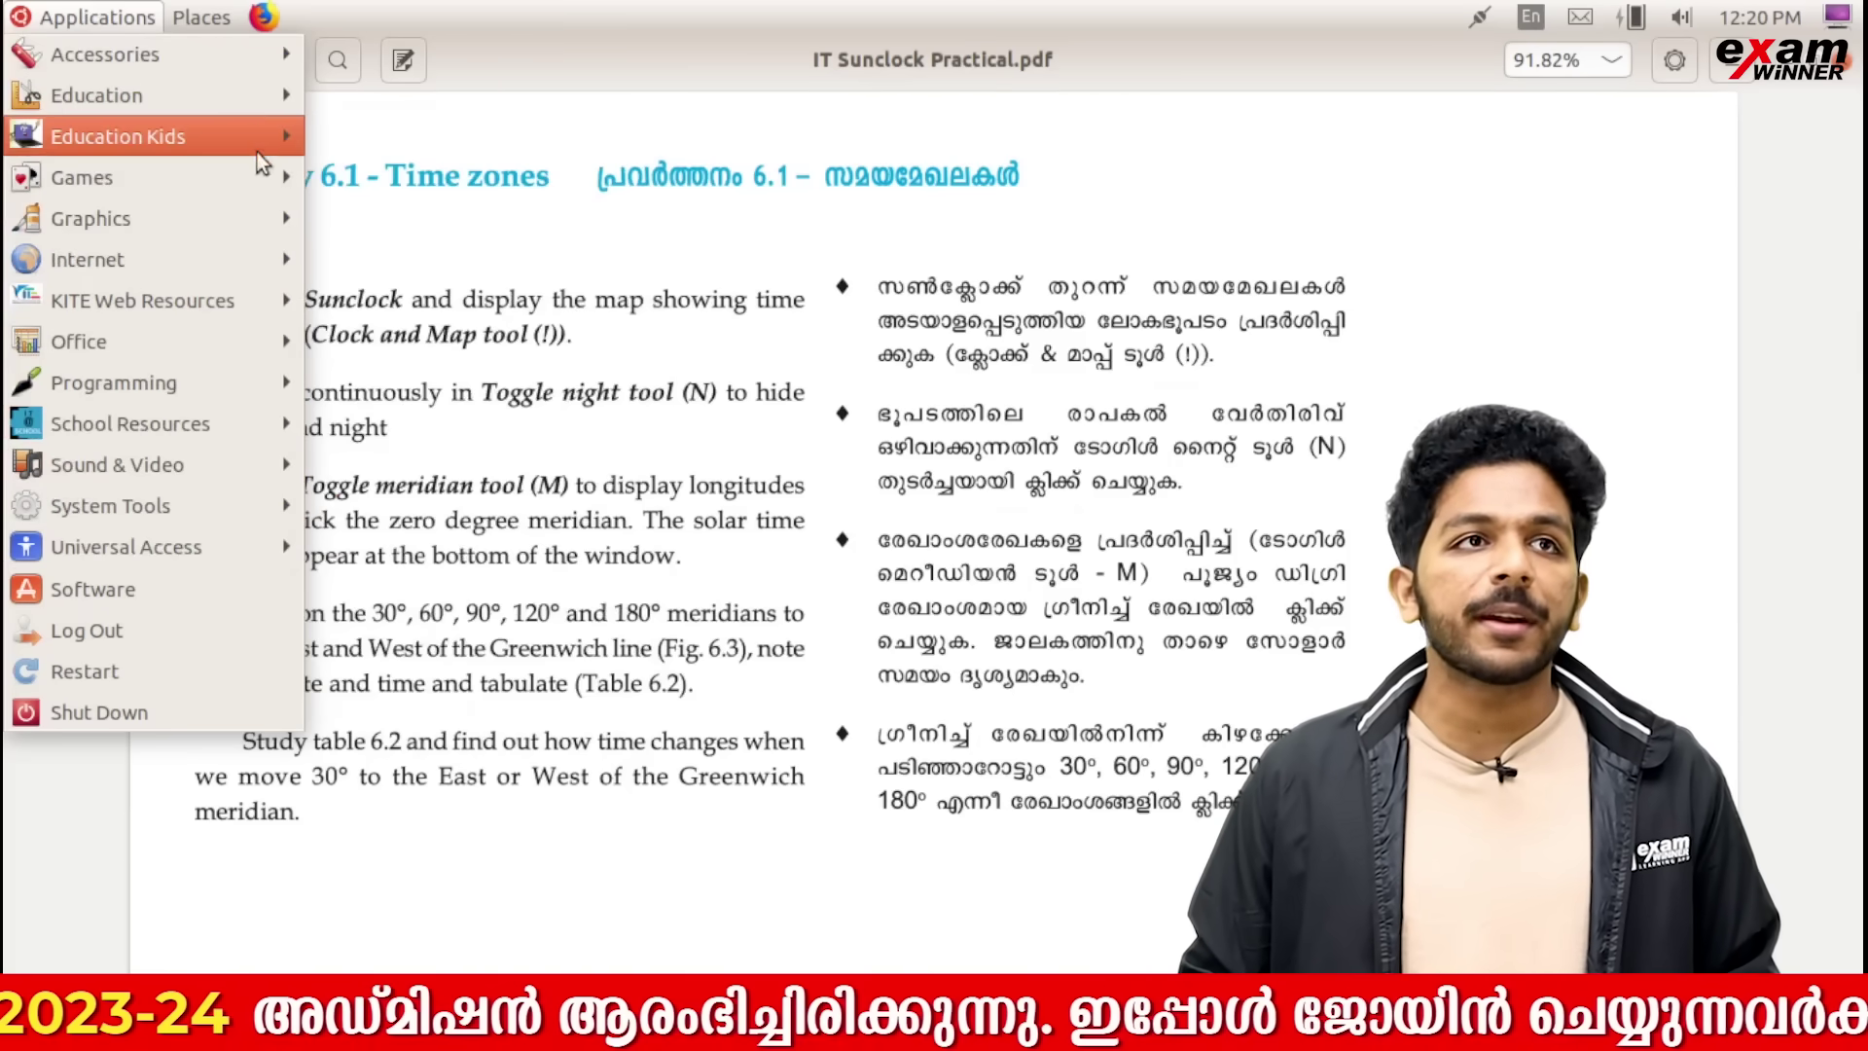
mouse_move(249, 95)
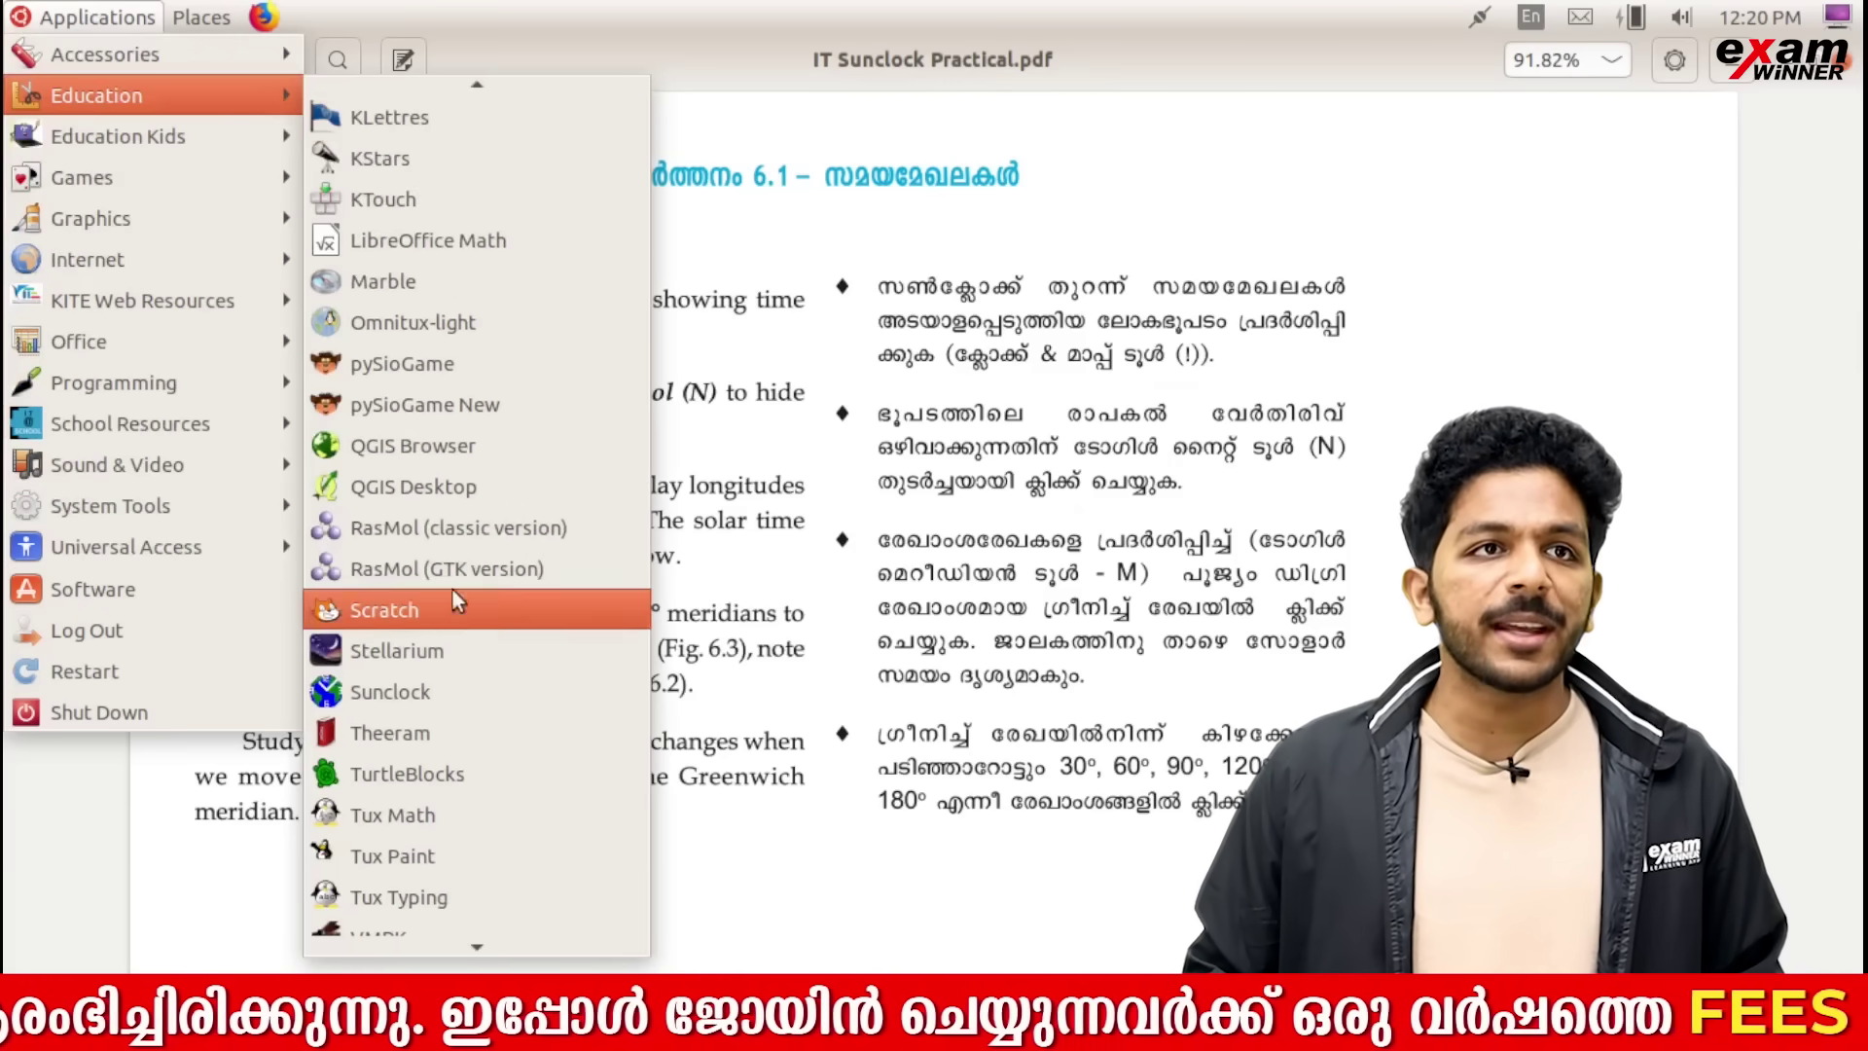
mouse_move(477, 89)
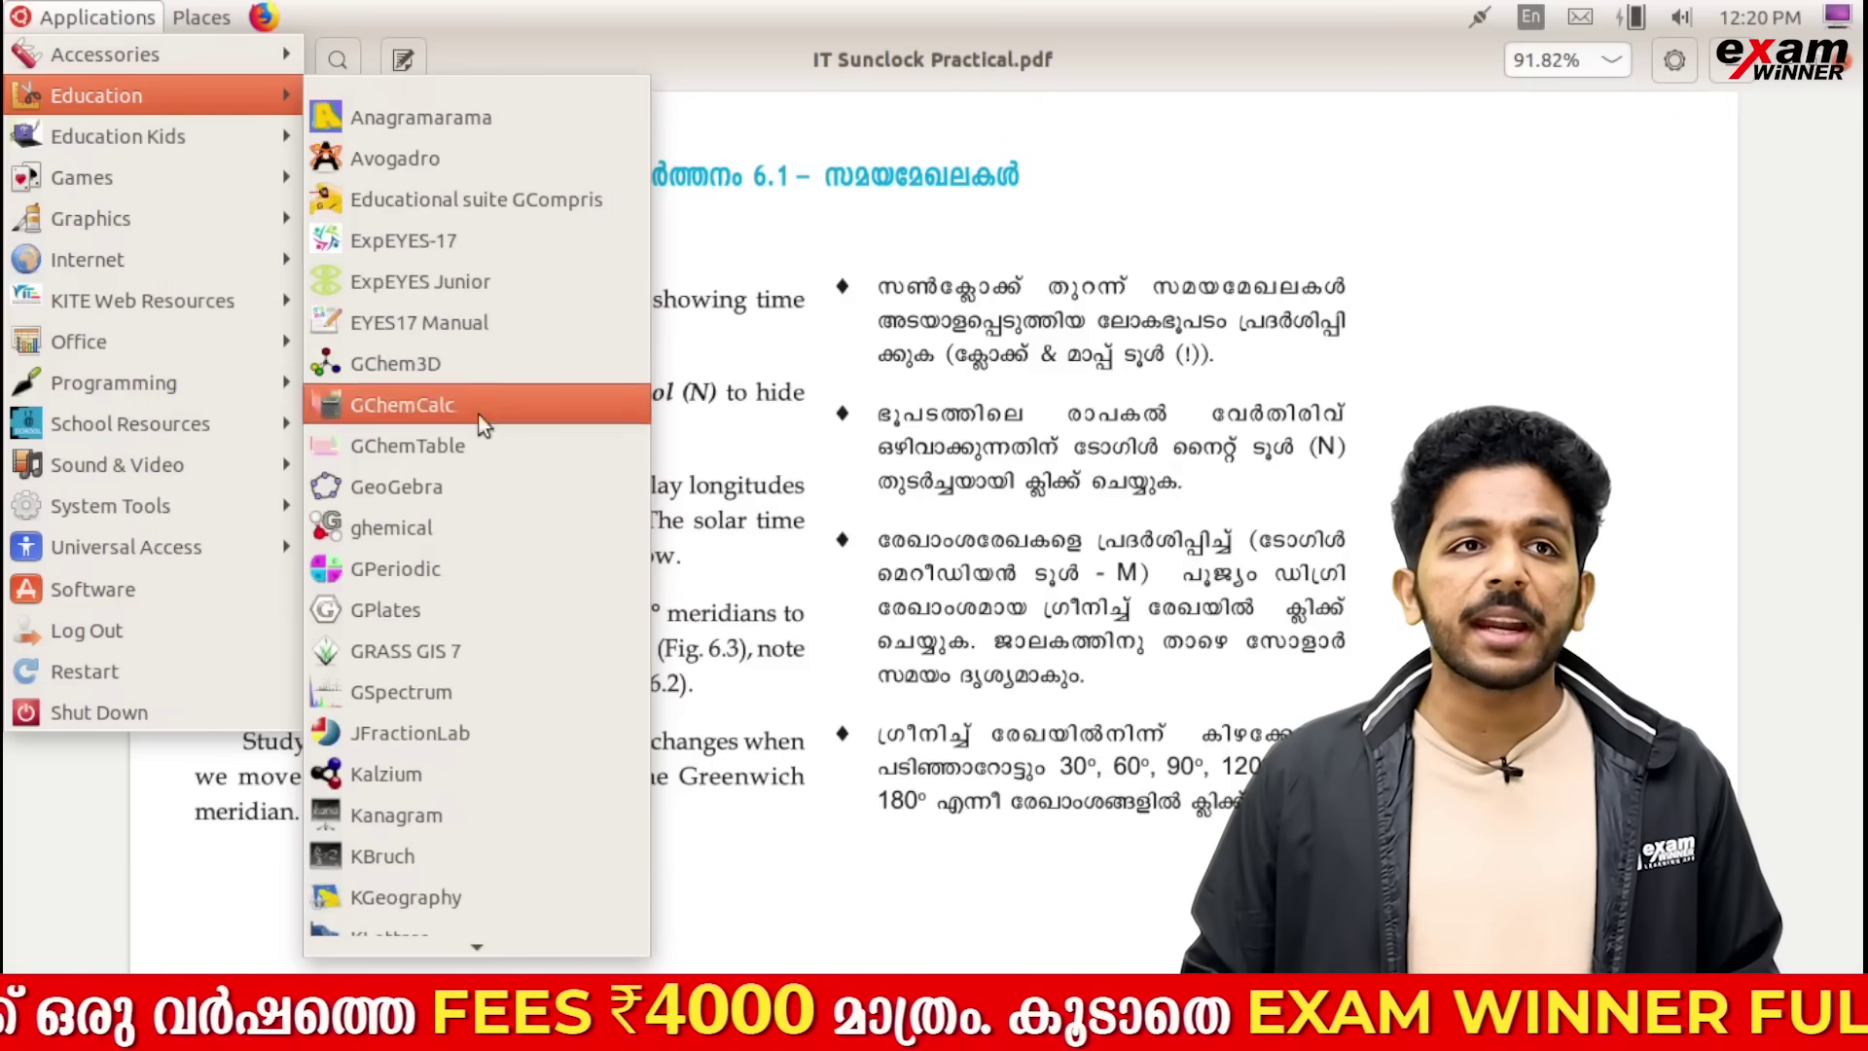
mouse_move(477, 948)
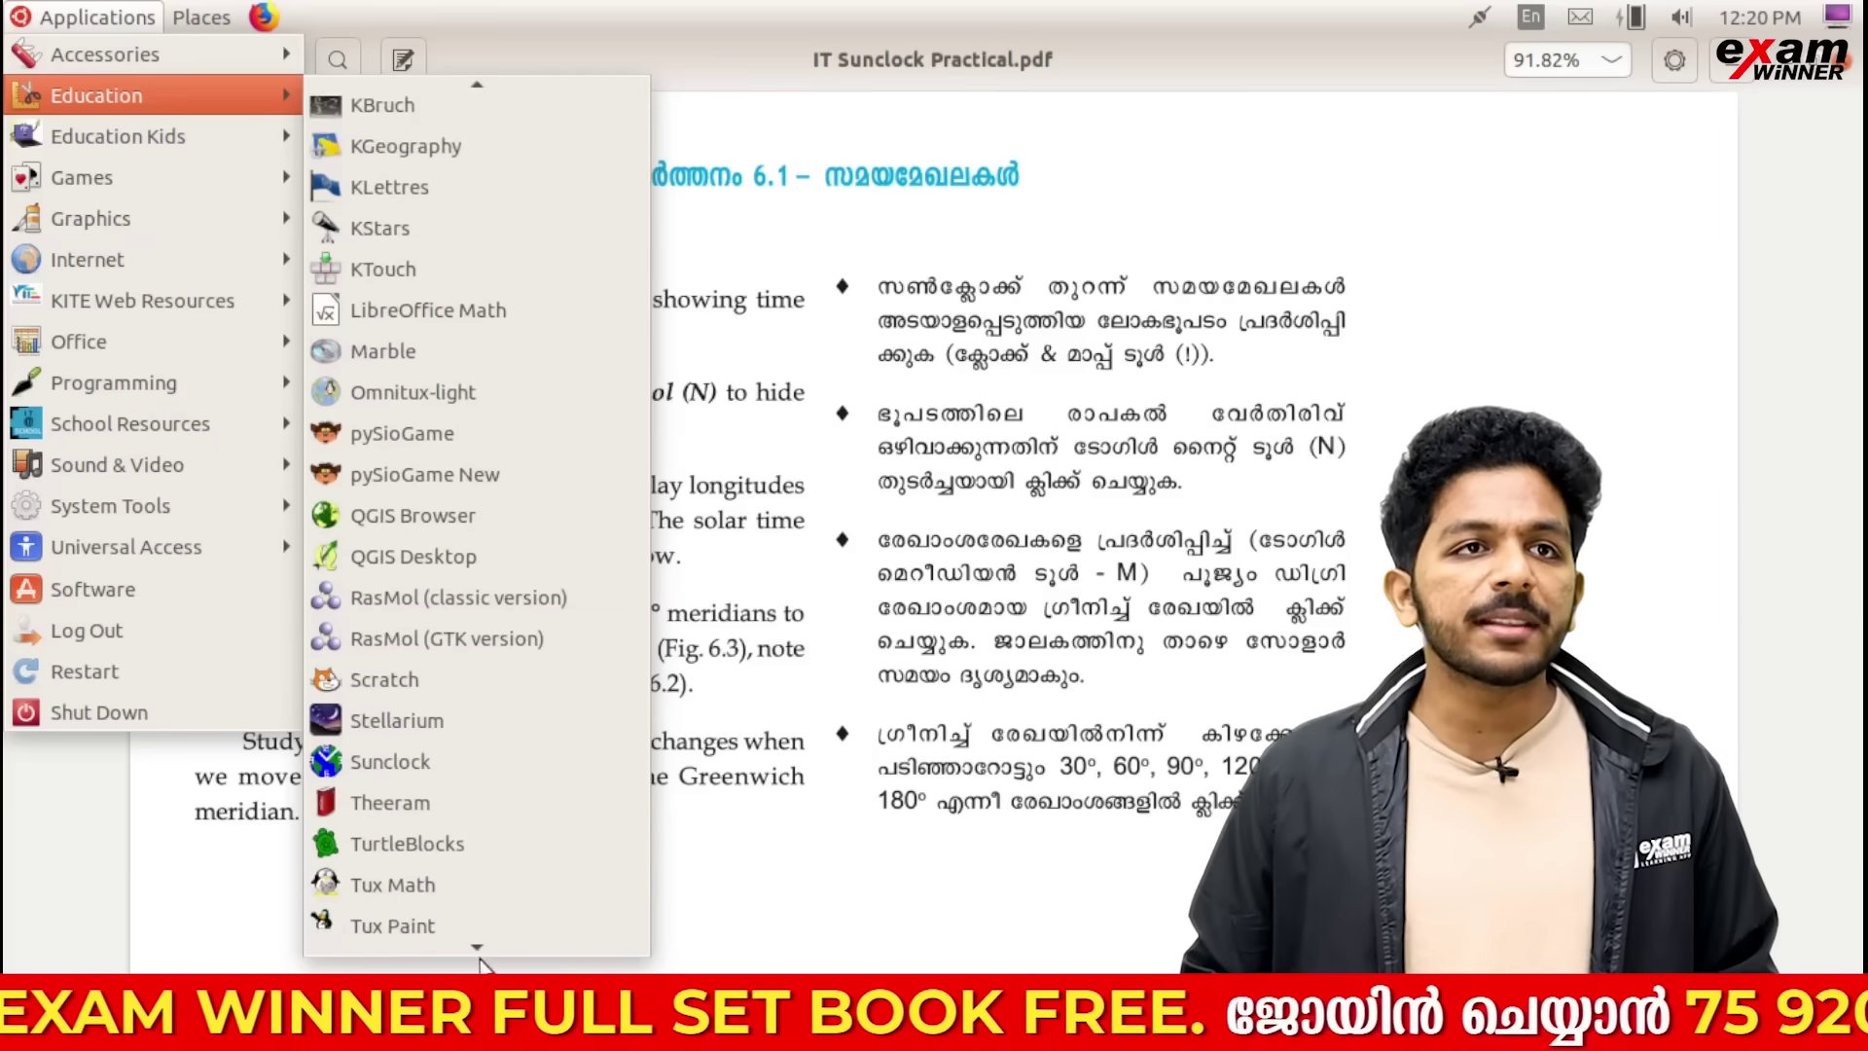
left_click(478, 712)
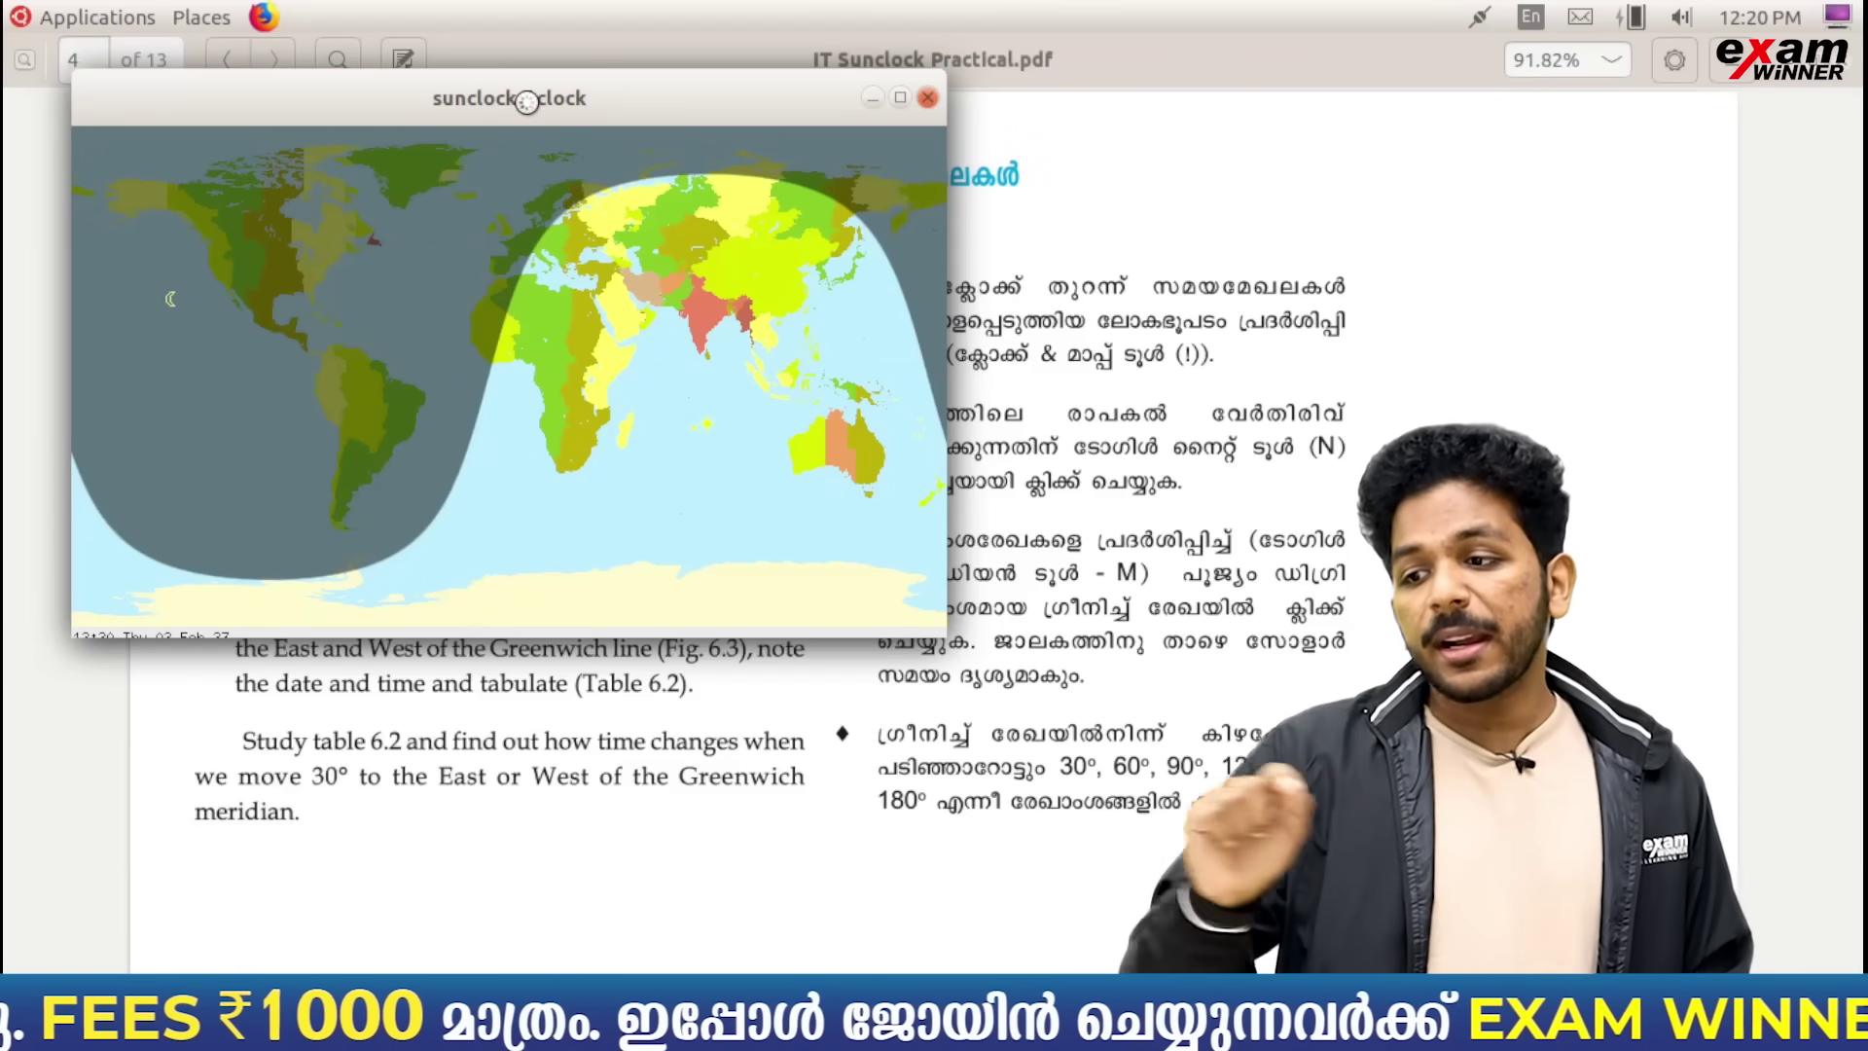
double_click(527, 103)
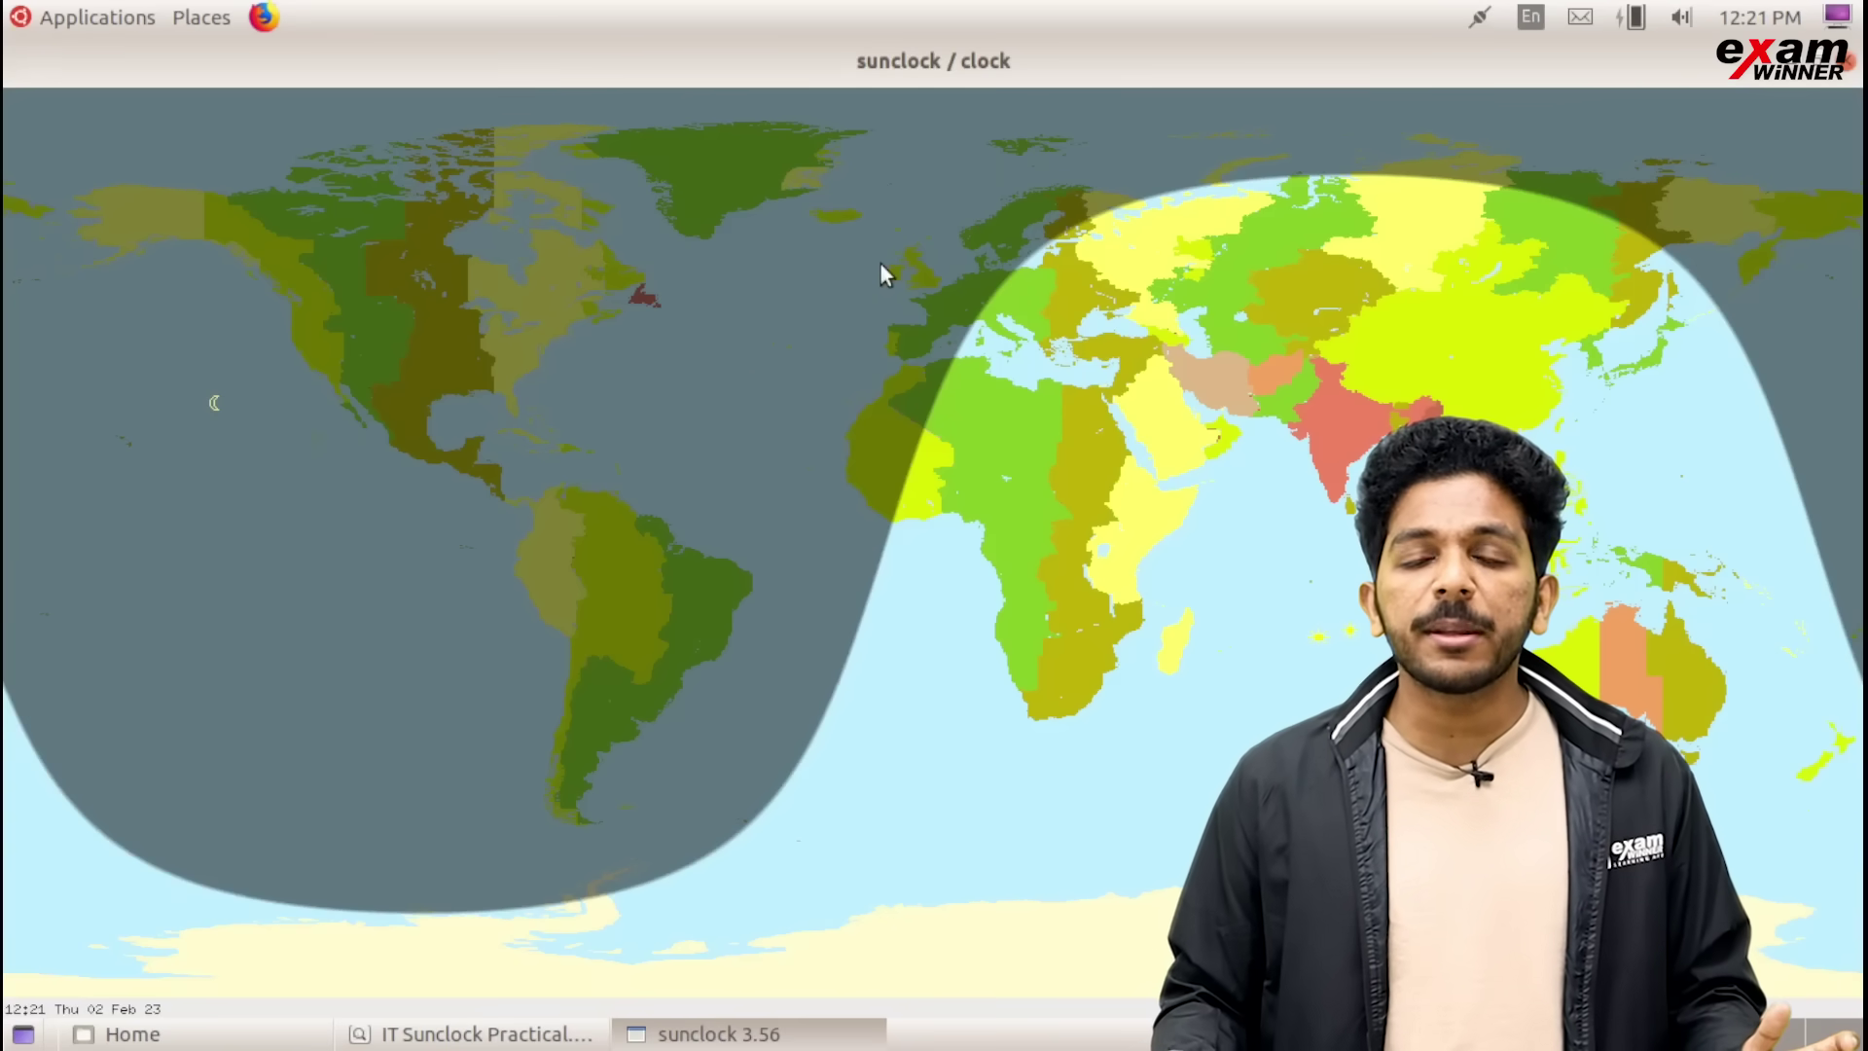
Display the world map showing time zones and hide its day and night shading
left_click(881, 262)
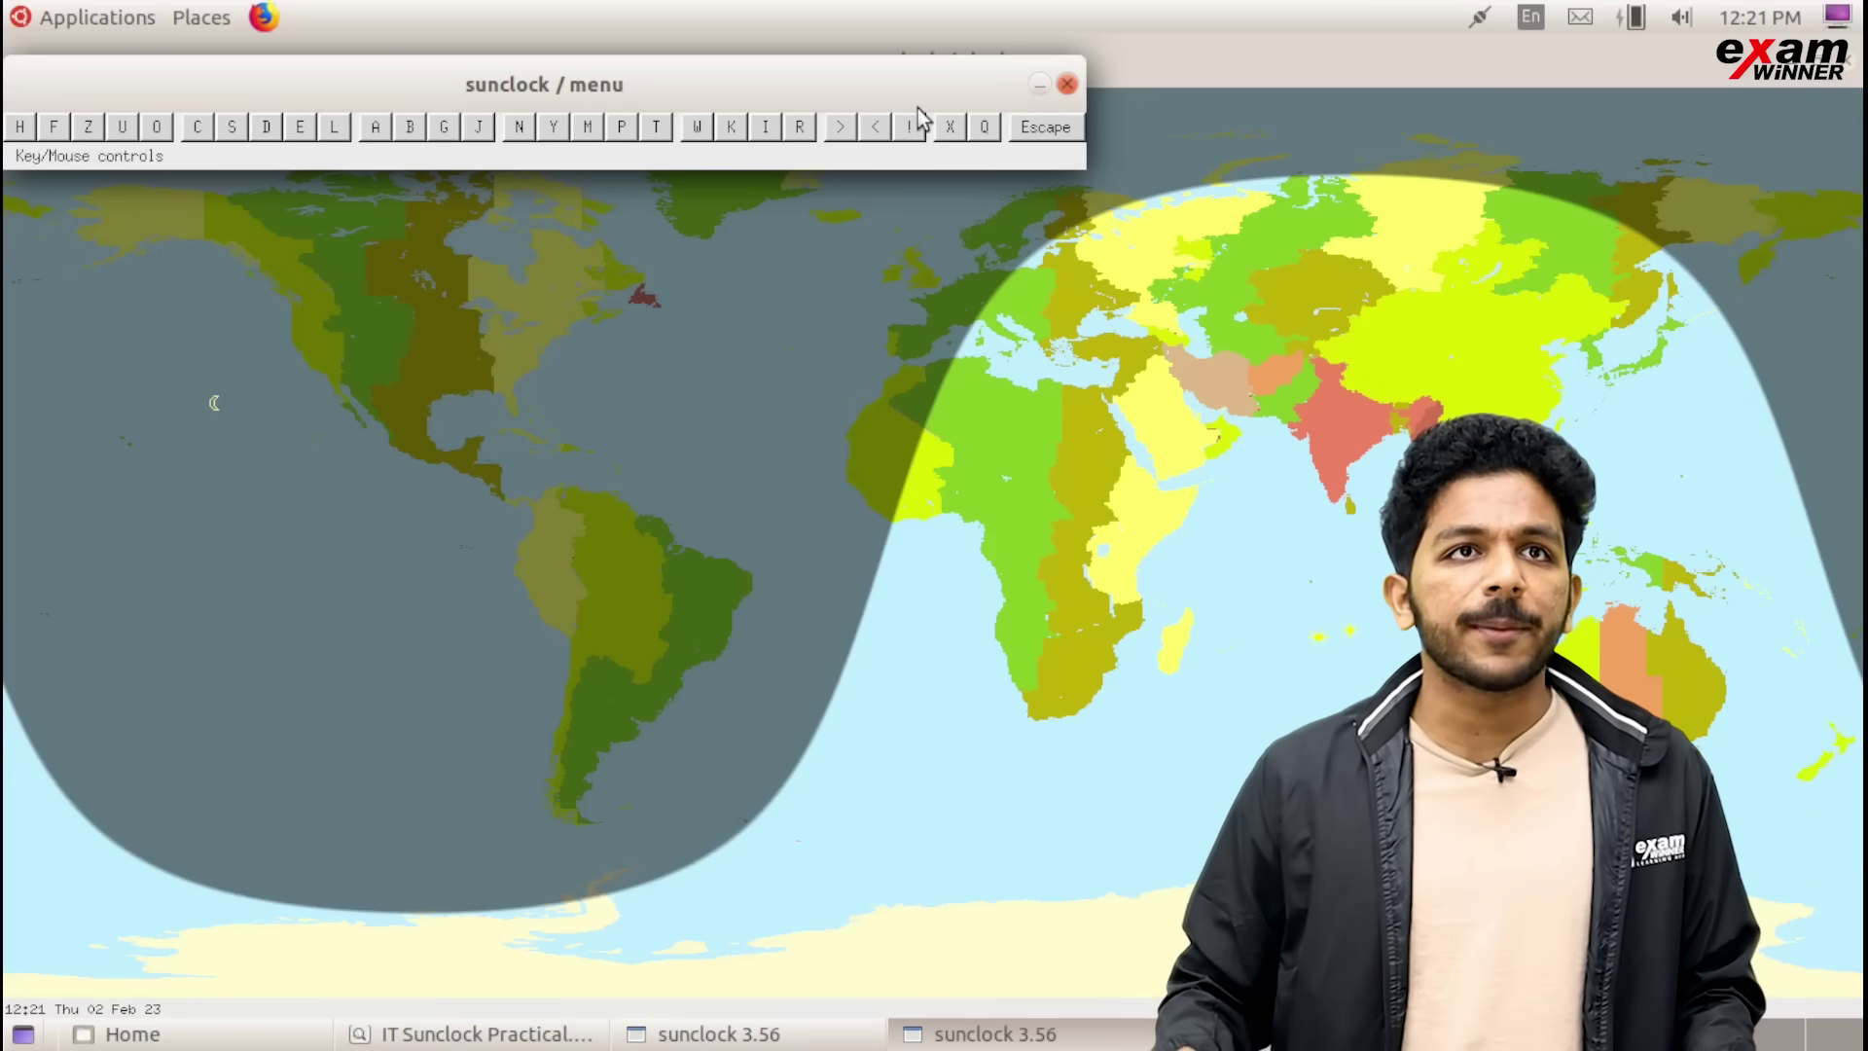
left_click(916, 131)
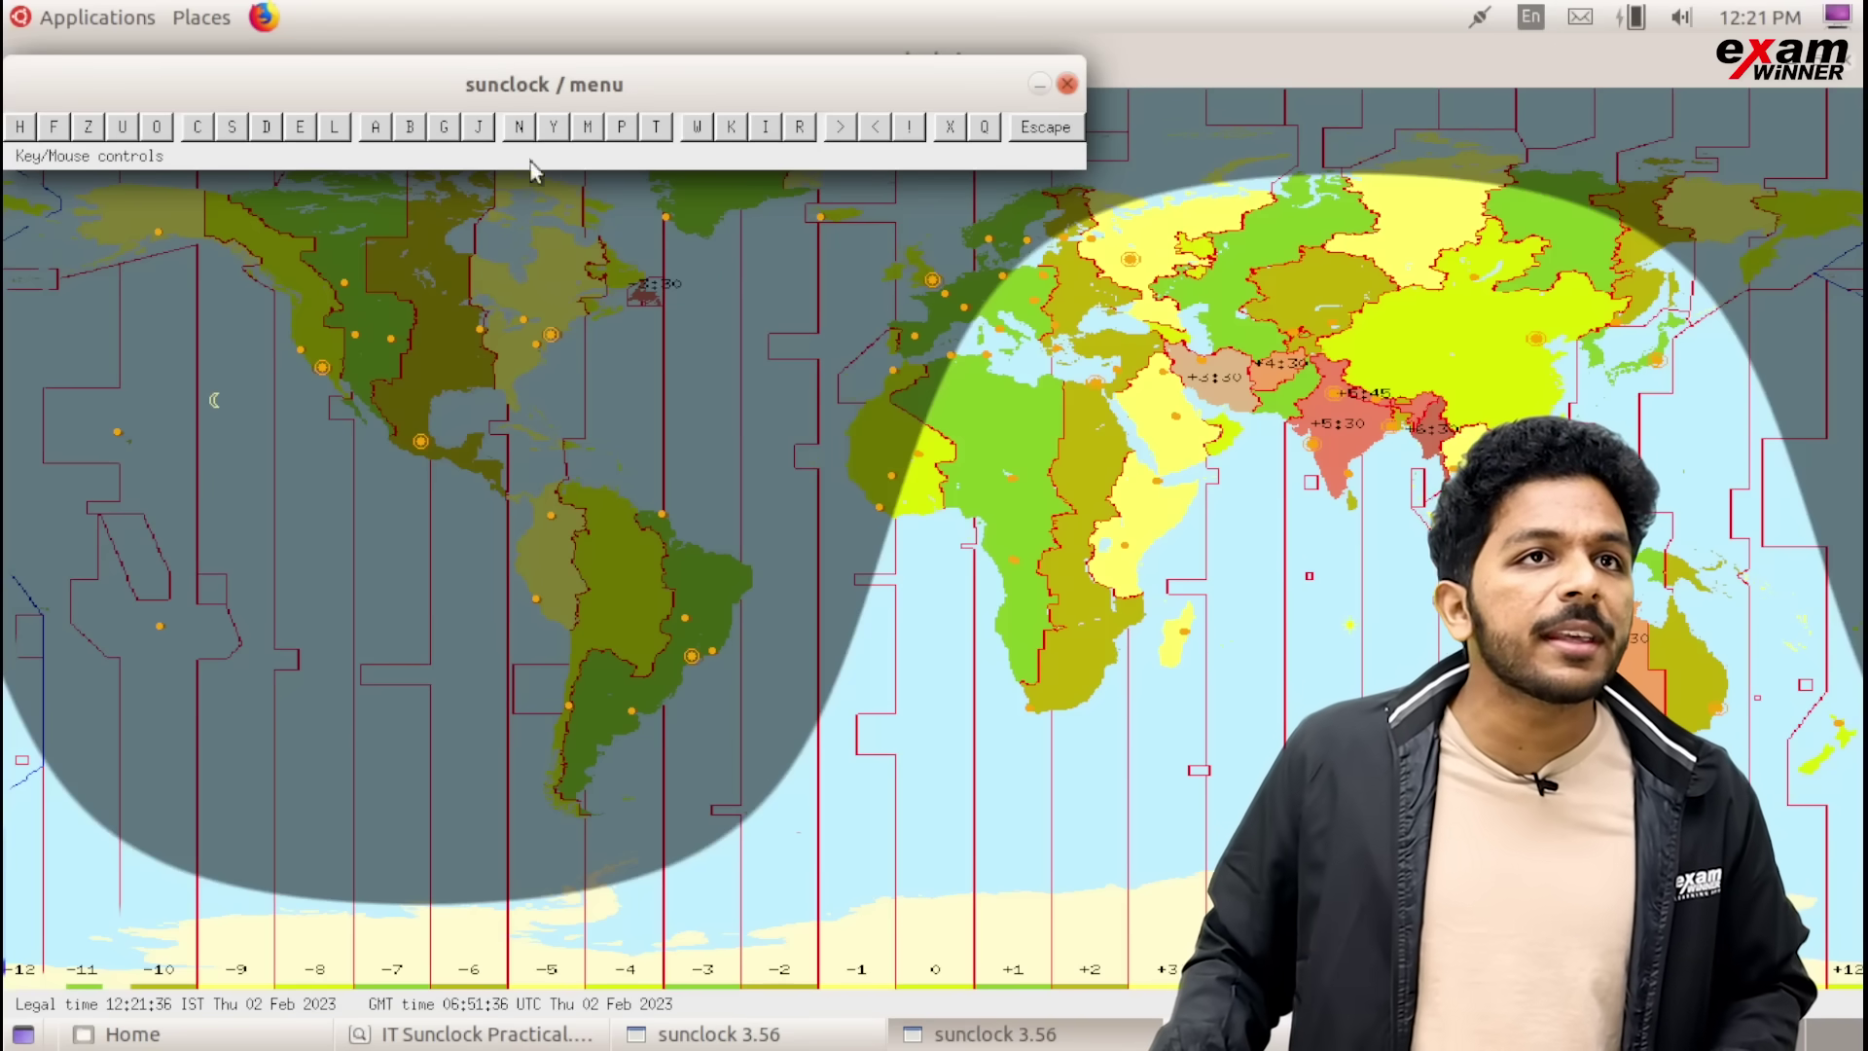
left_click(520, 129)
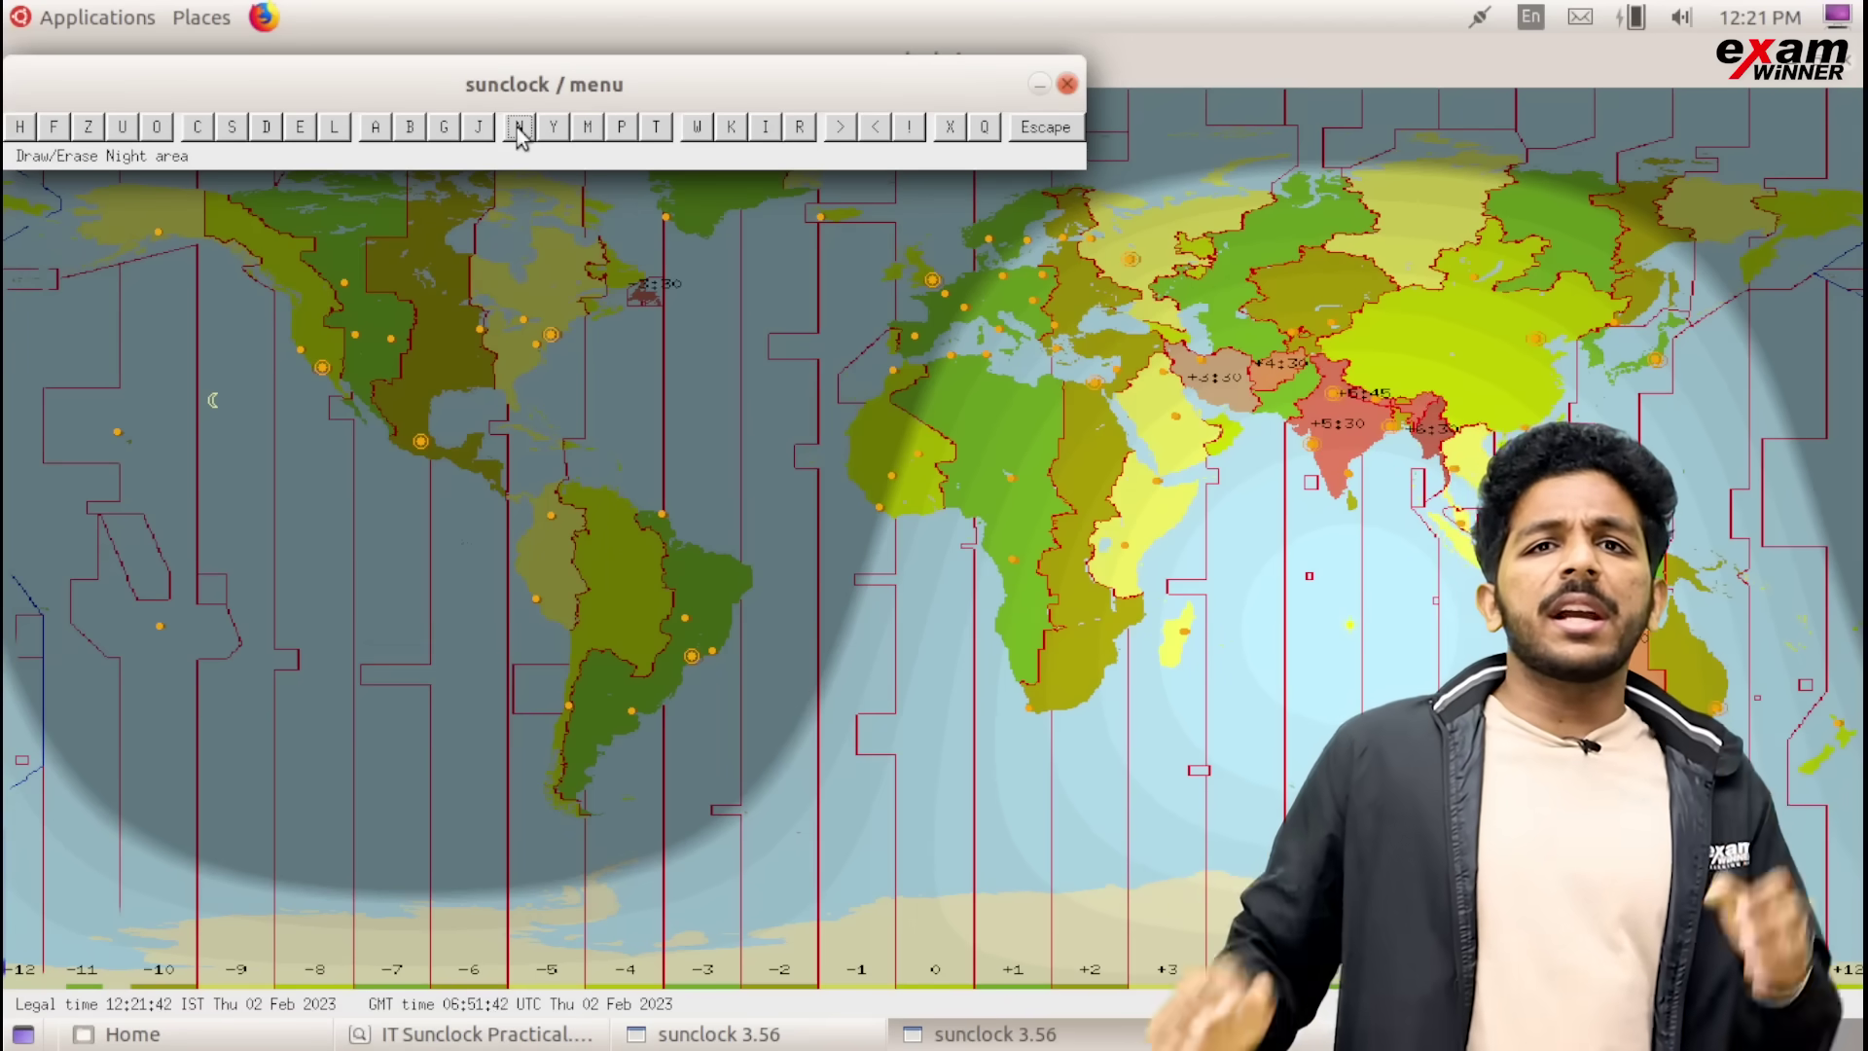
left_click(519, 129)
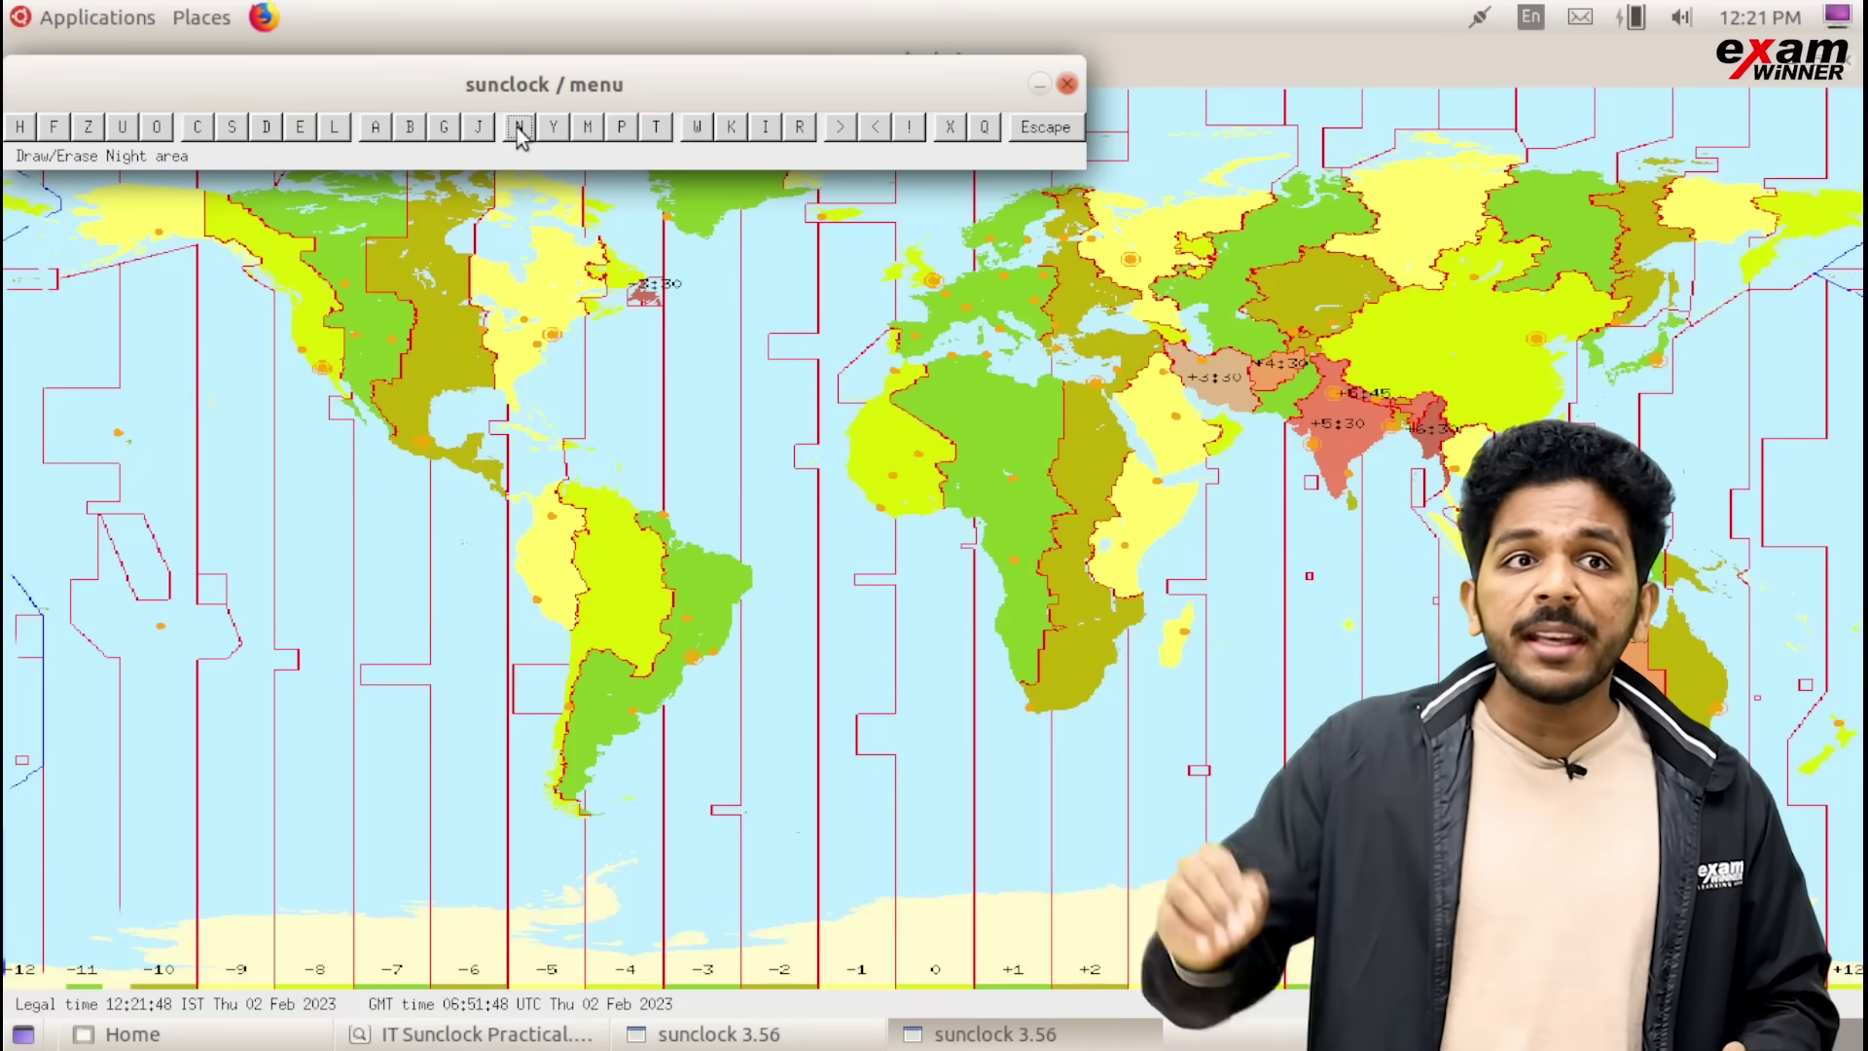
Switch to IT Sunclock Practical.pdf and check the remaining instructions of Activity 6.1
key("alt+Tab")
key("alt+Tab")
key("alt+Tab")
key("alt+Tab")
key("alt+Tab")
key("alt+Tab")
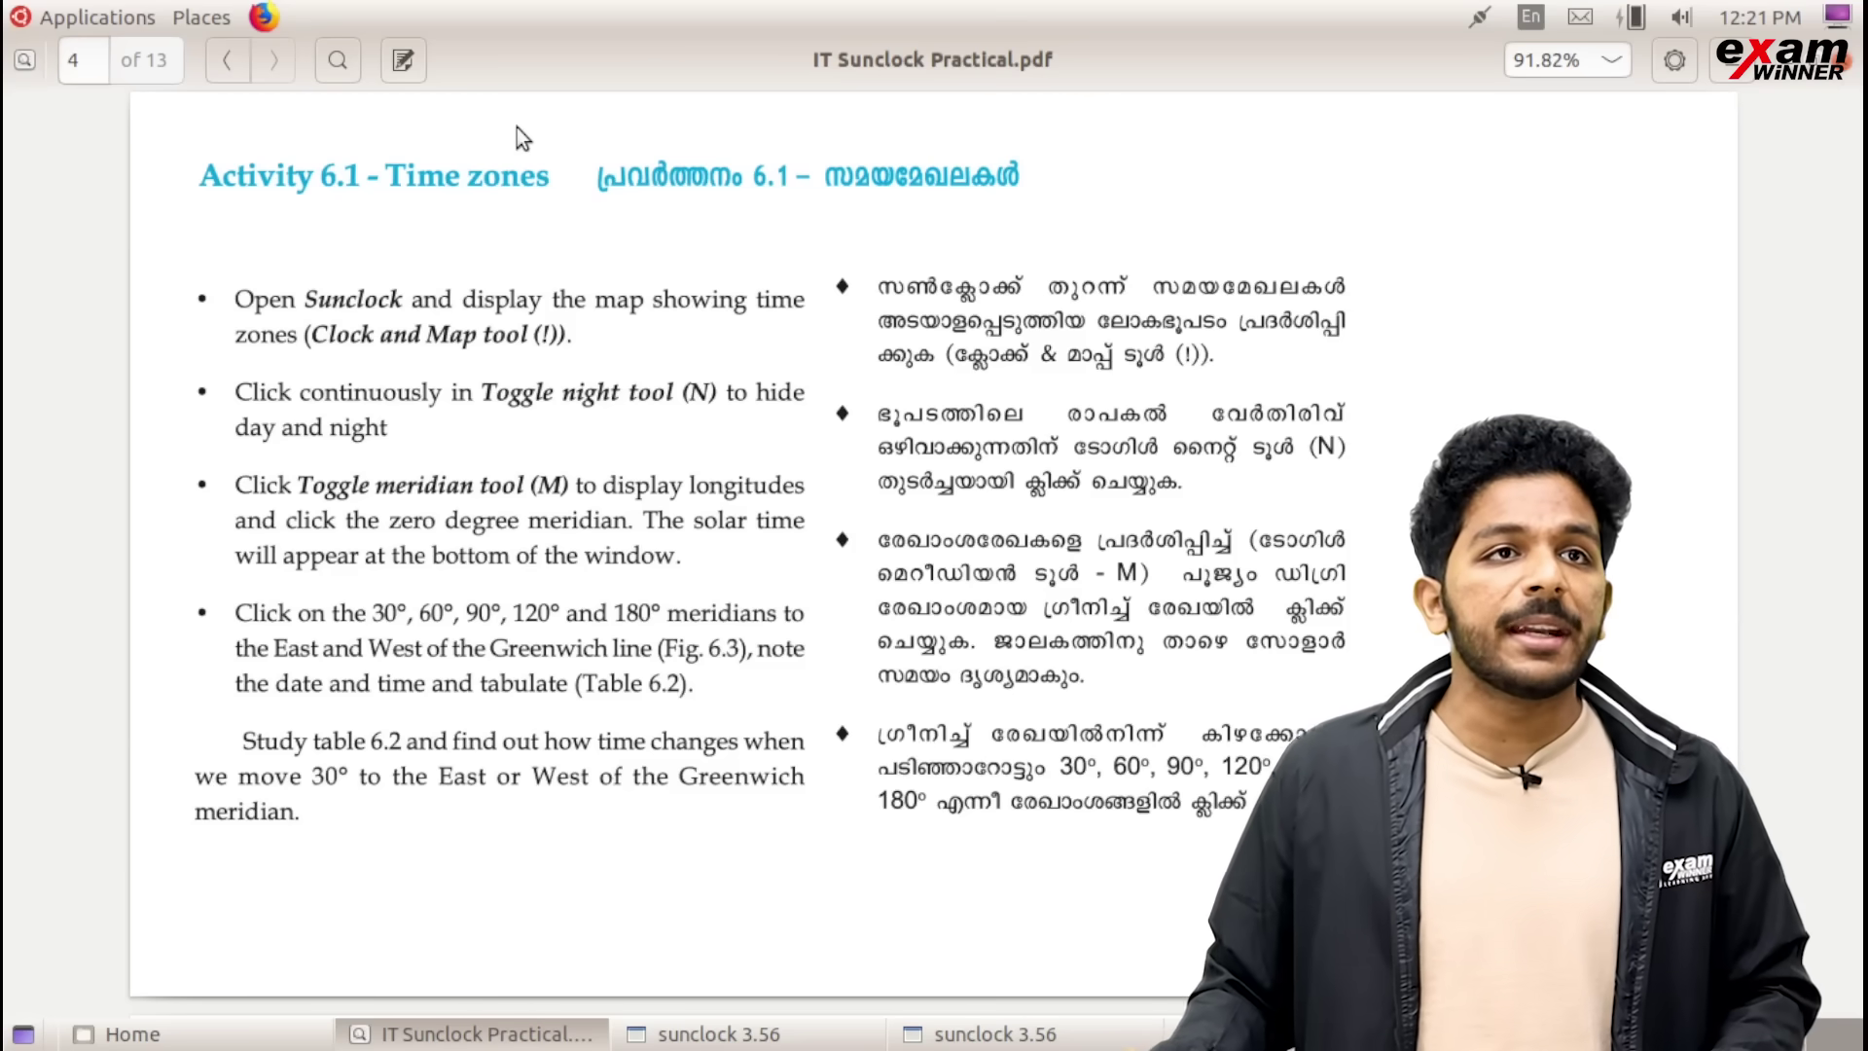
Switch back to Sunclock and display the meridians on the time zone map
key("alt+Tab")
key("alt+Tab")
key("alt+Tab")
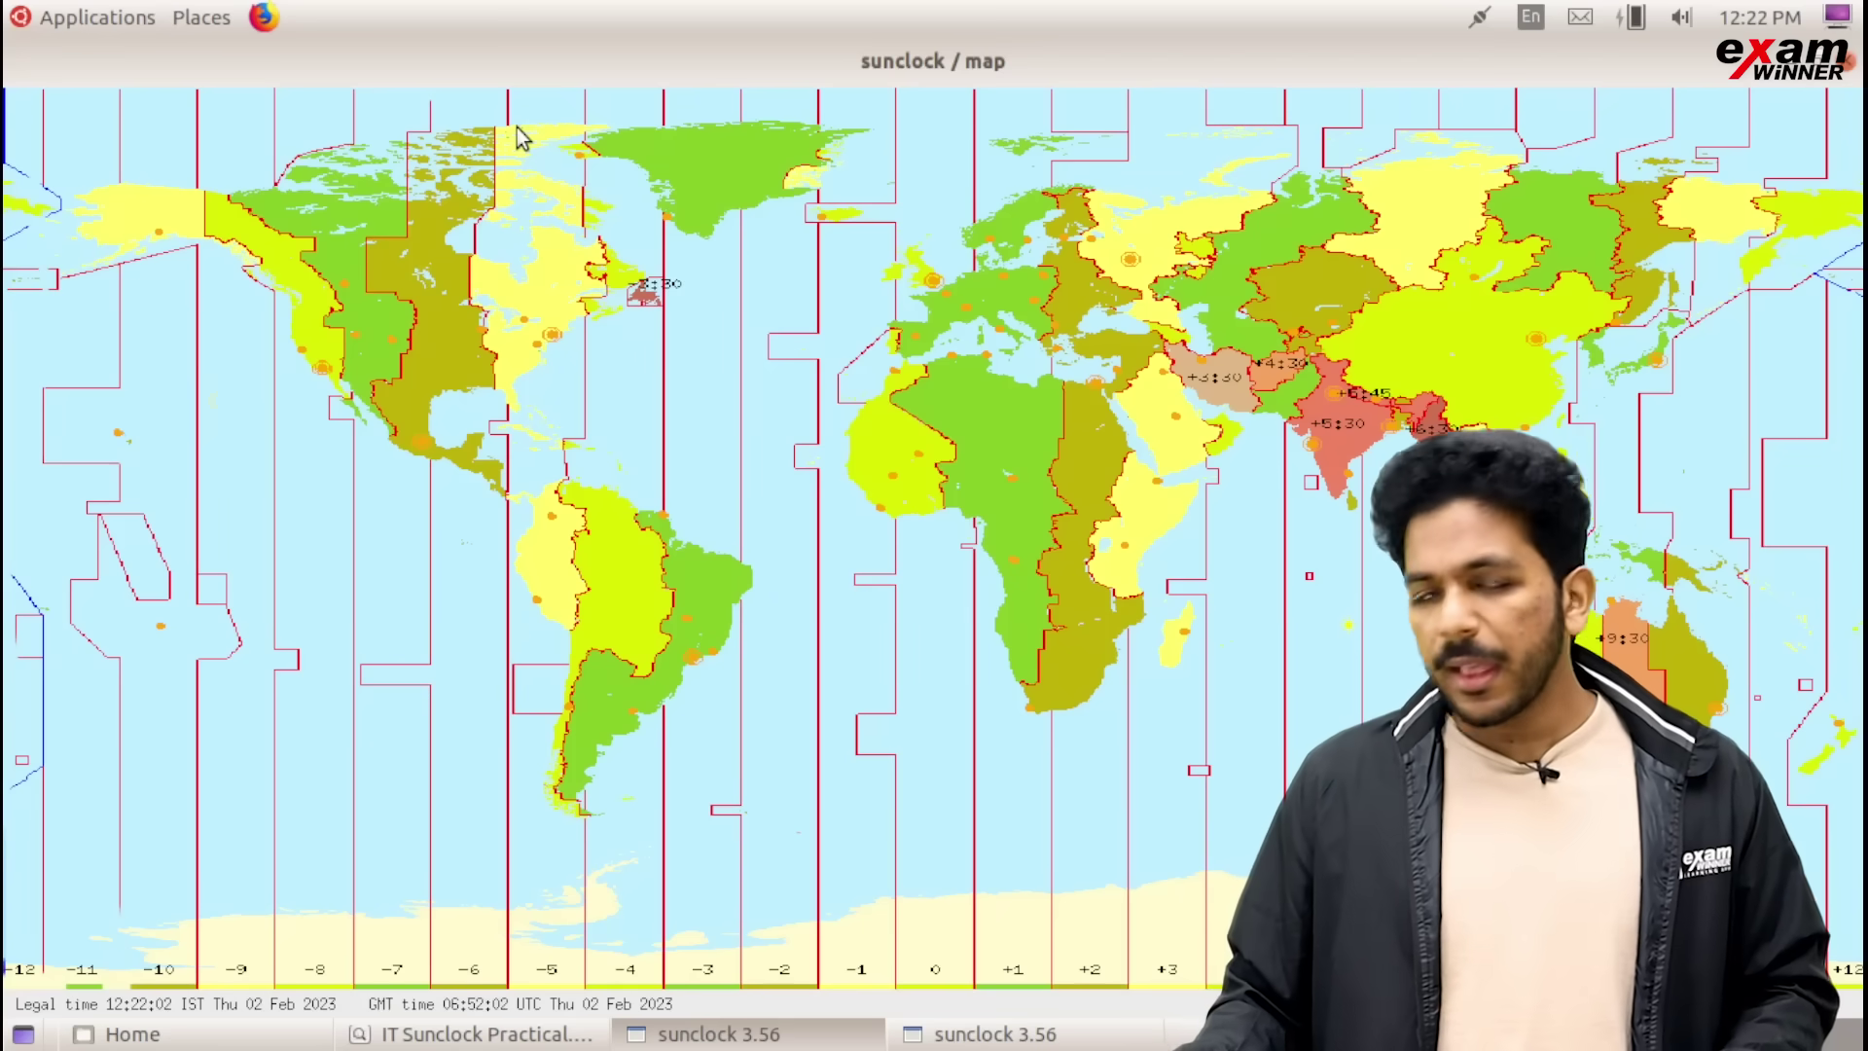
left_click(543, 183)
key("alt+Tab")
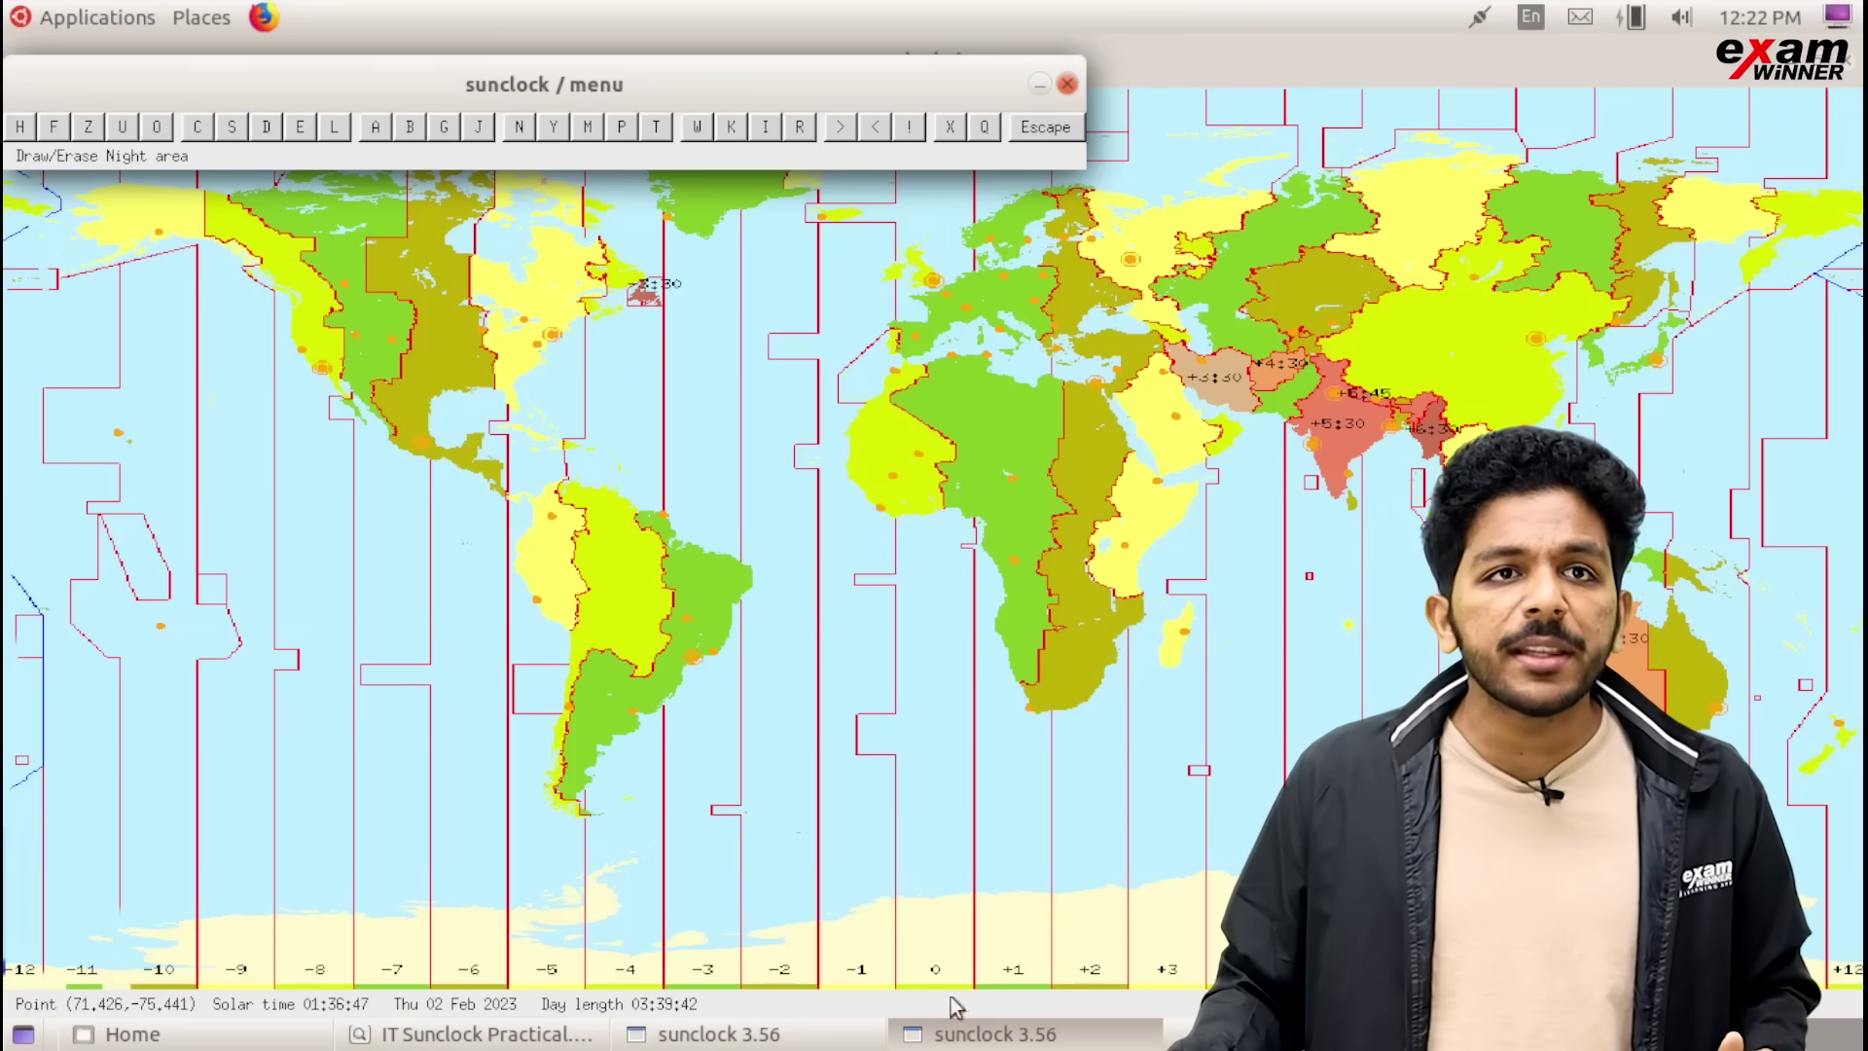
left_click(596, 139)
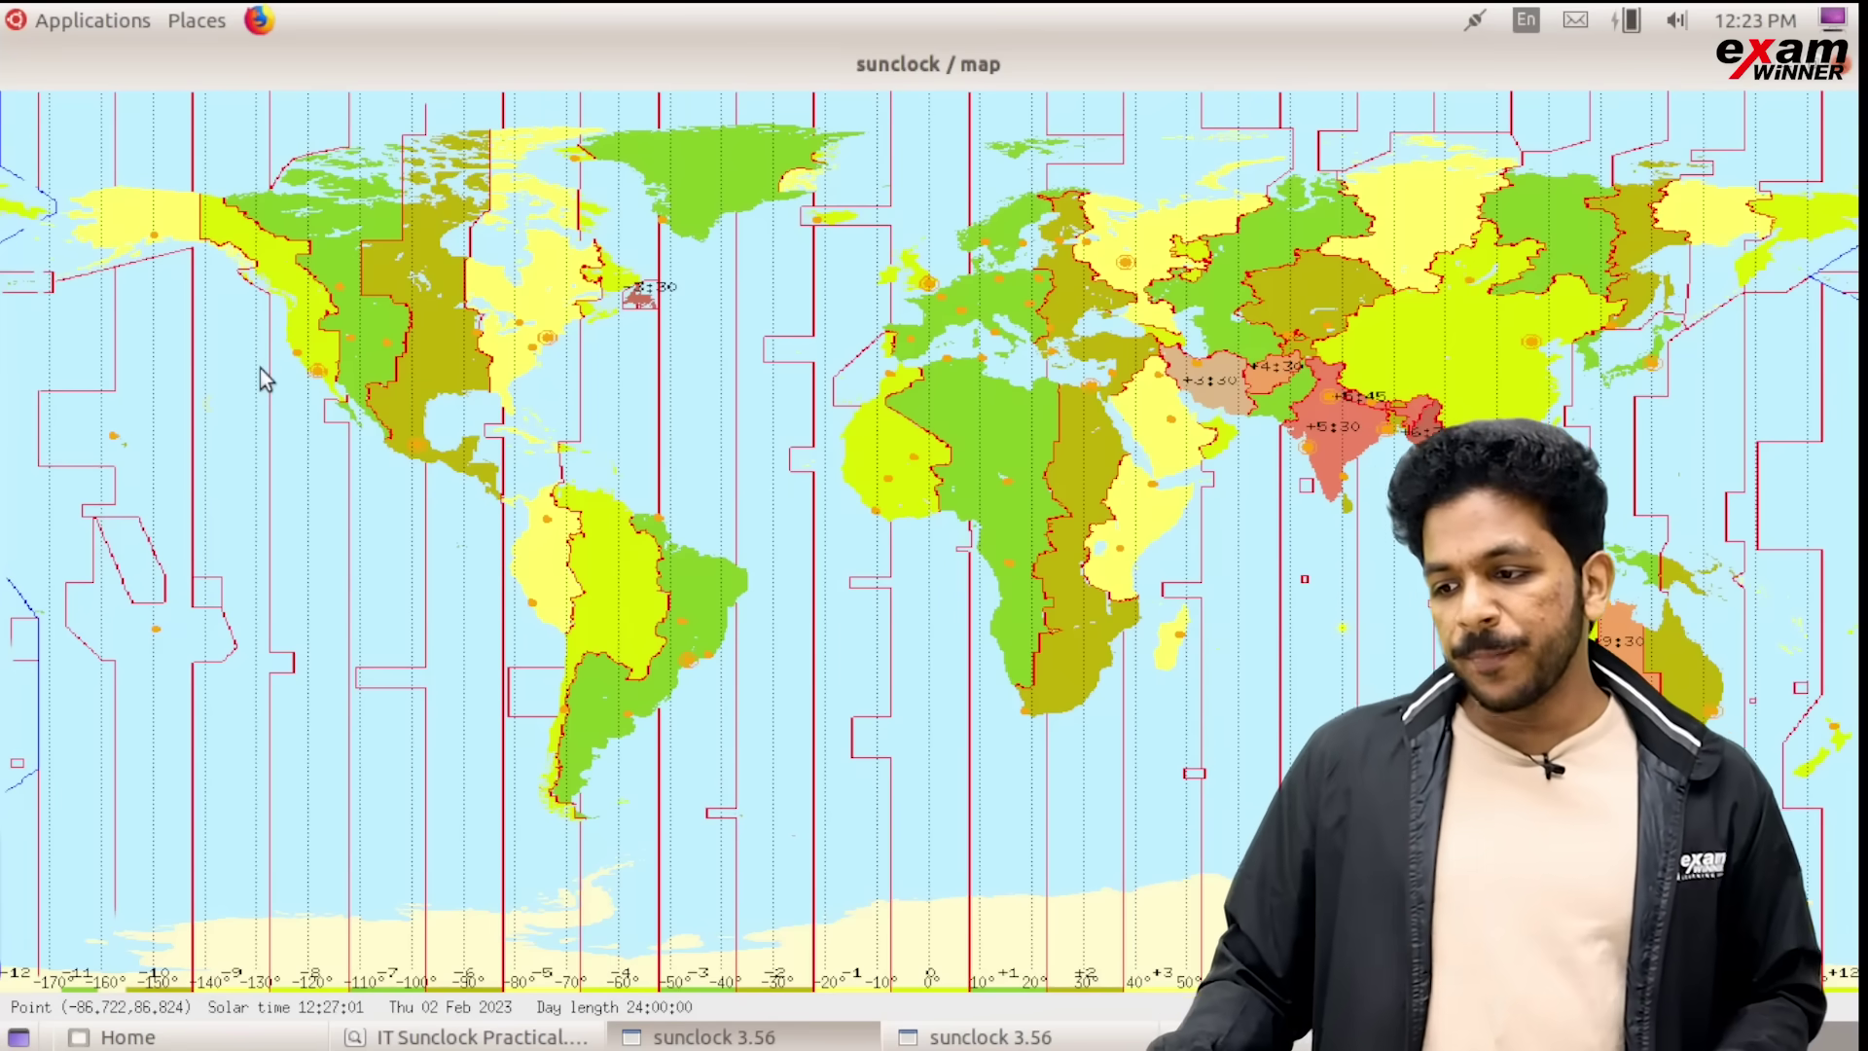
Review Table 6.2 and the Activity 6.2 Night and Day instructions in IT Sunclock Practical.pdf
key("alt+Tab")
key("alt+Tab")
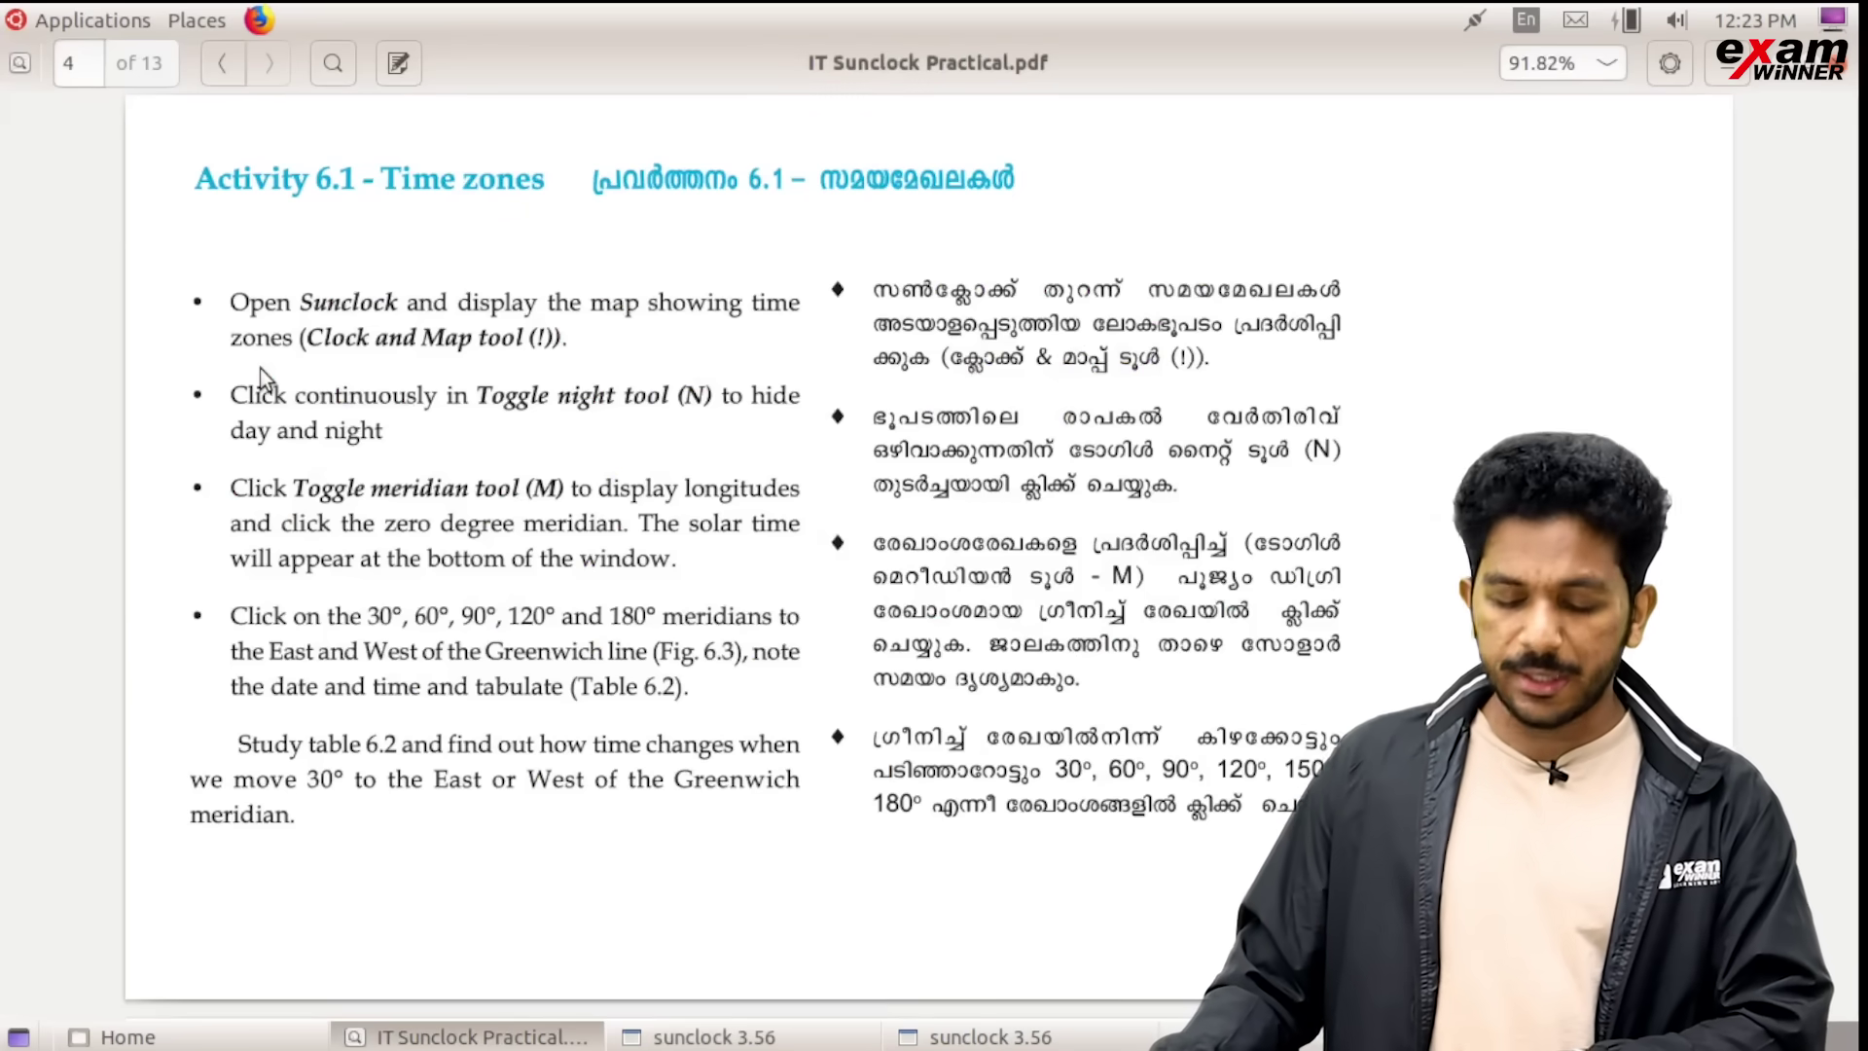
scroll(260, 368, "down", 1)
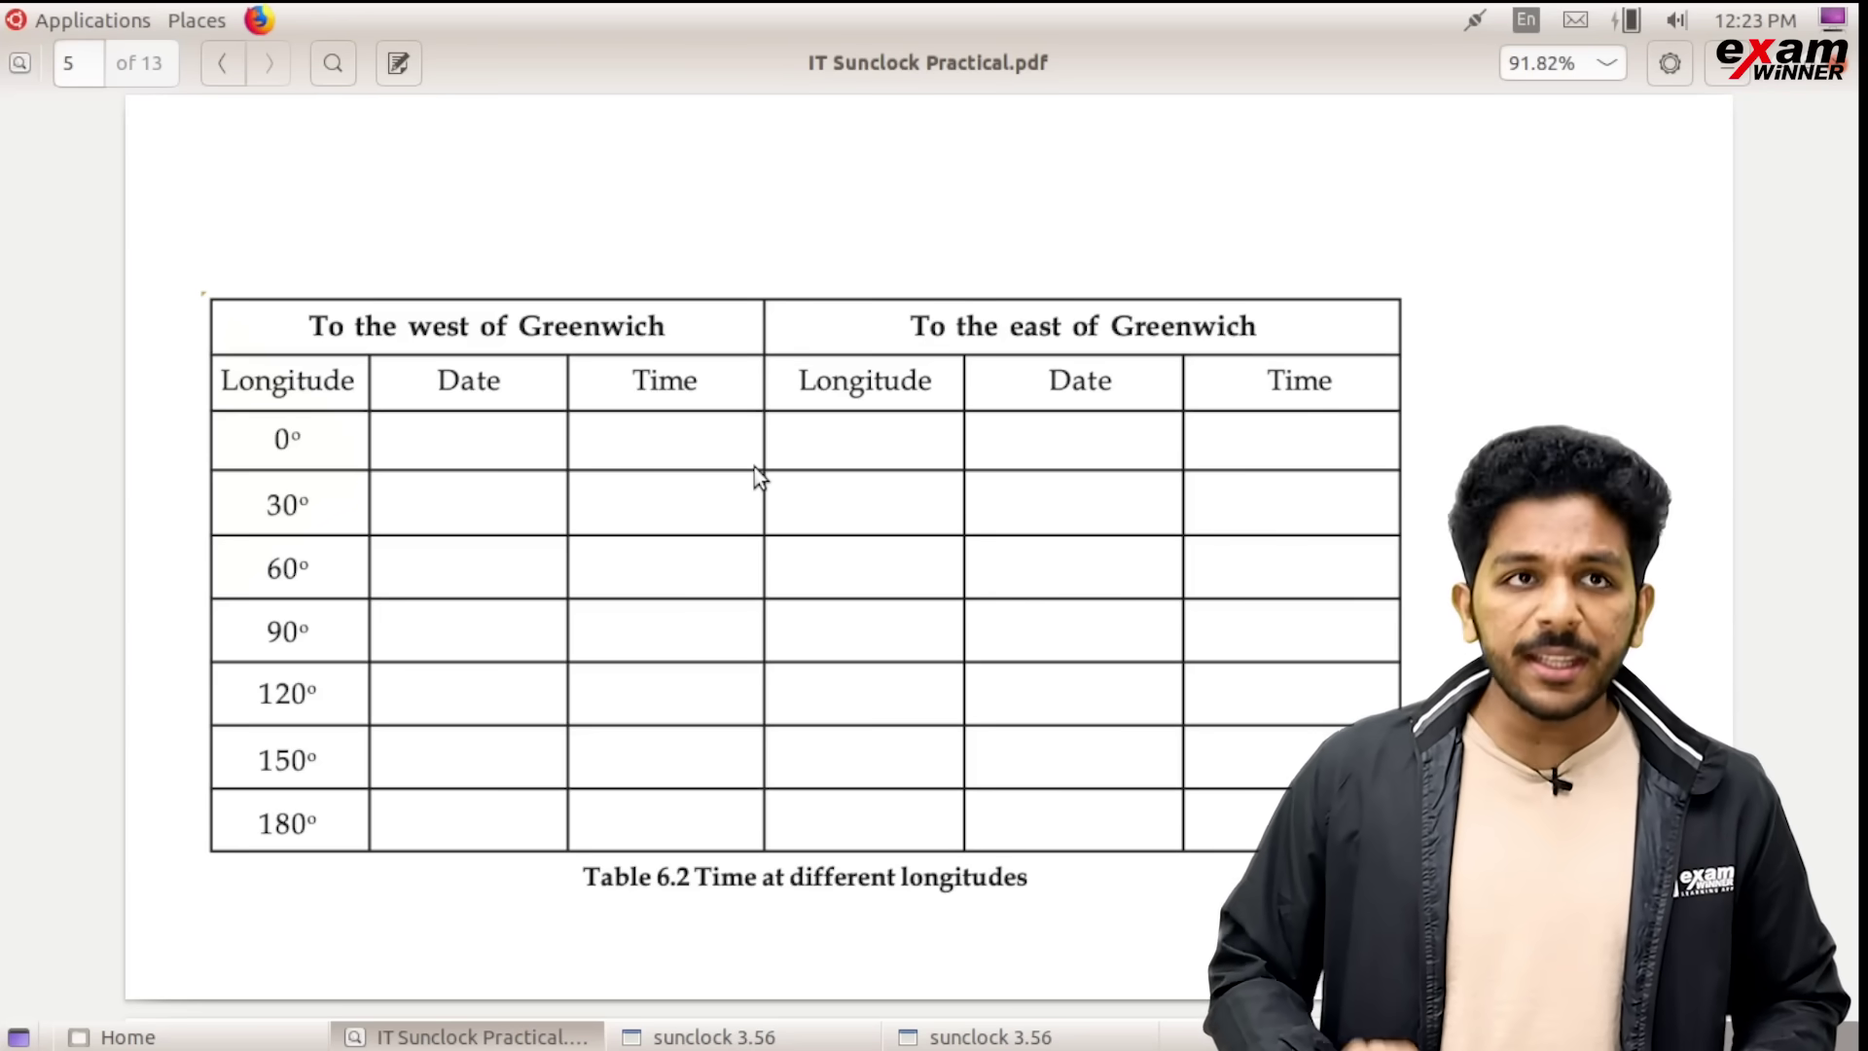
scroll(755, 467, "down", 1)
key("alt+Tab")
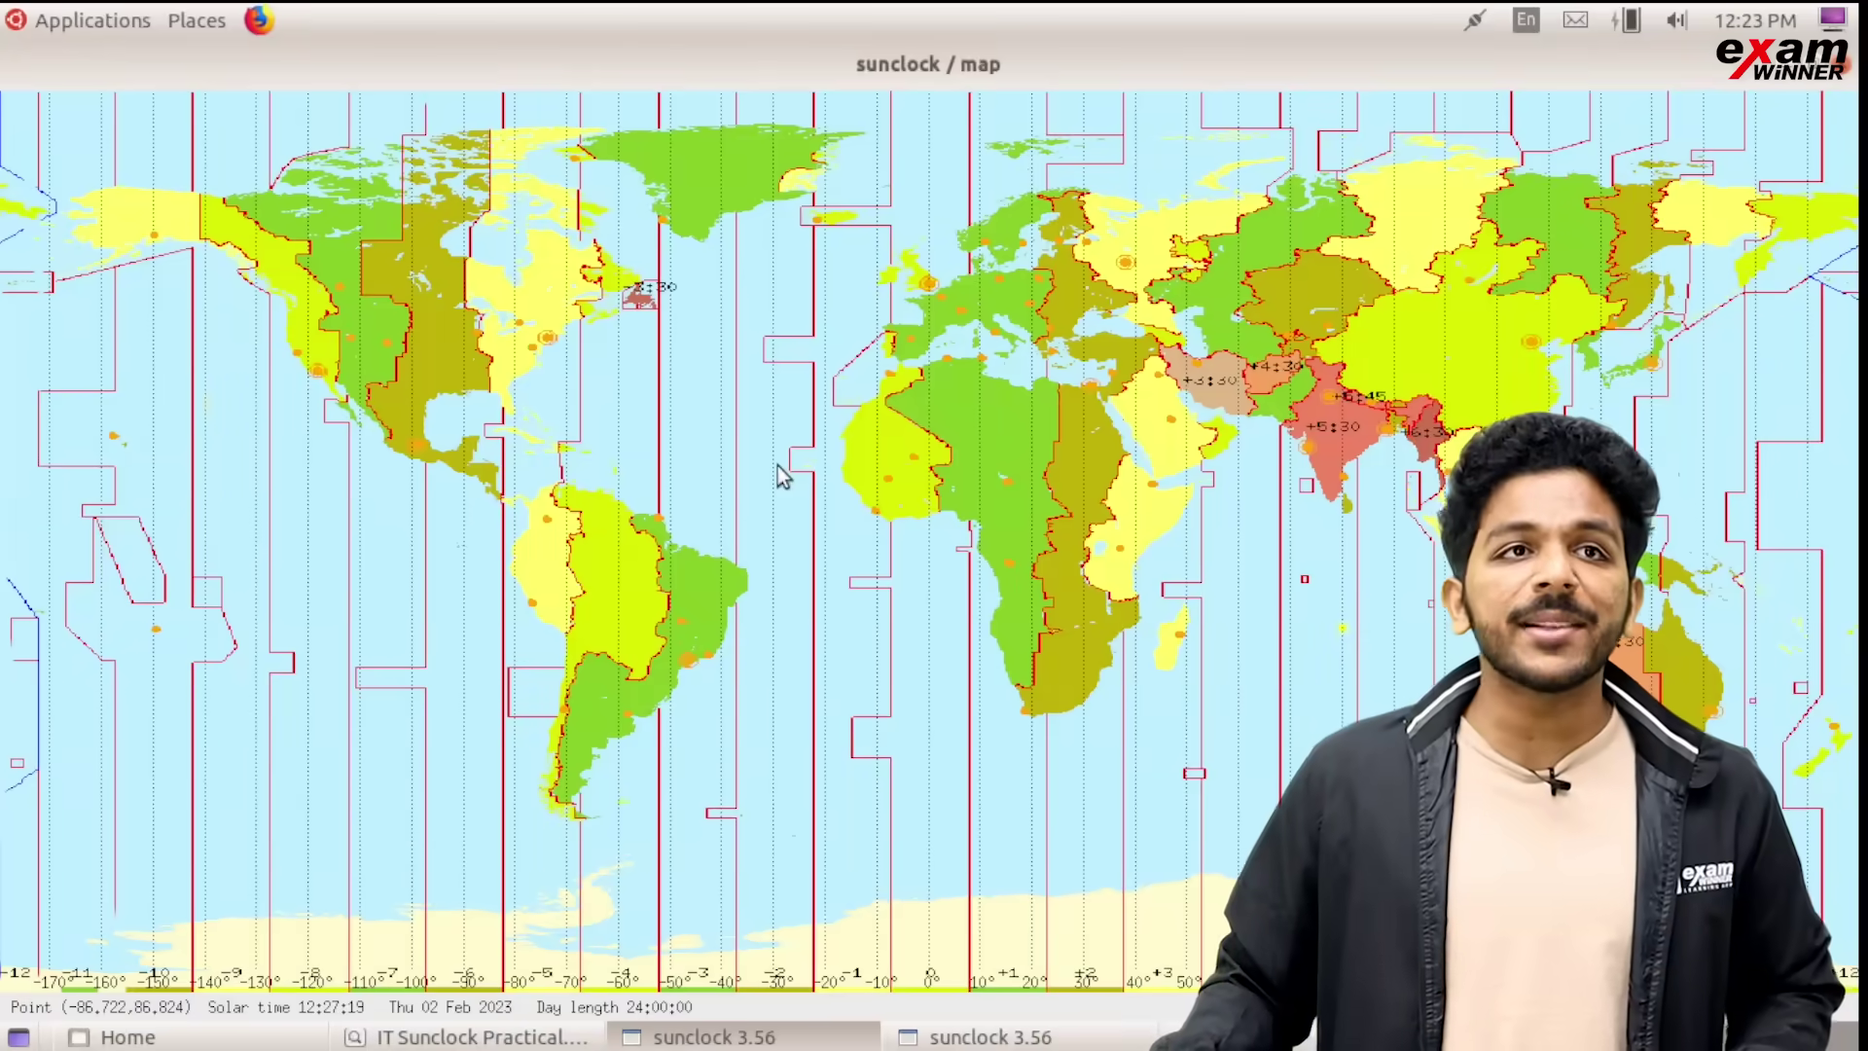
key("alt+Tab")
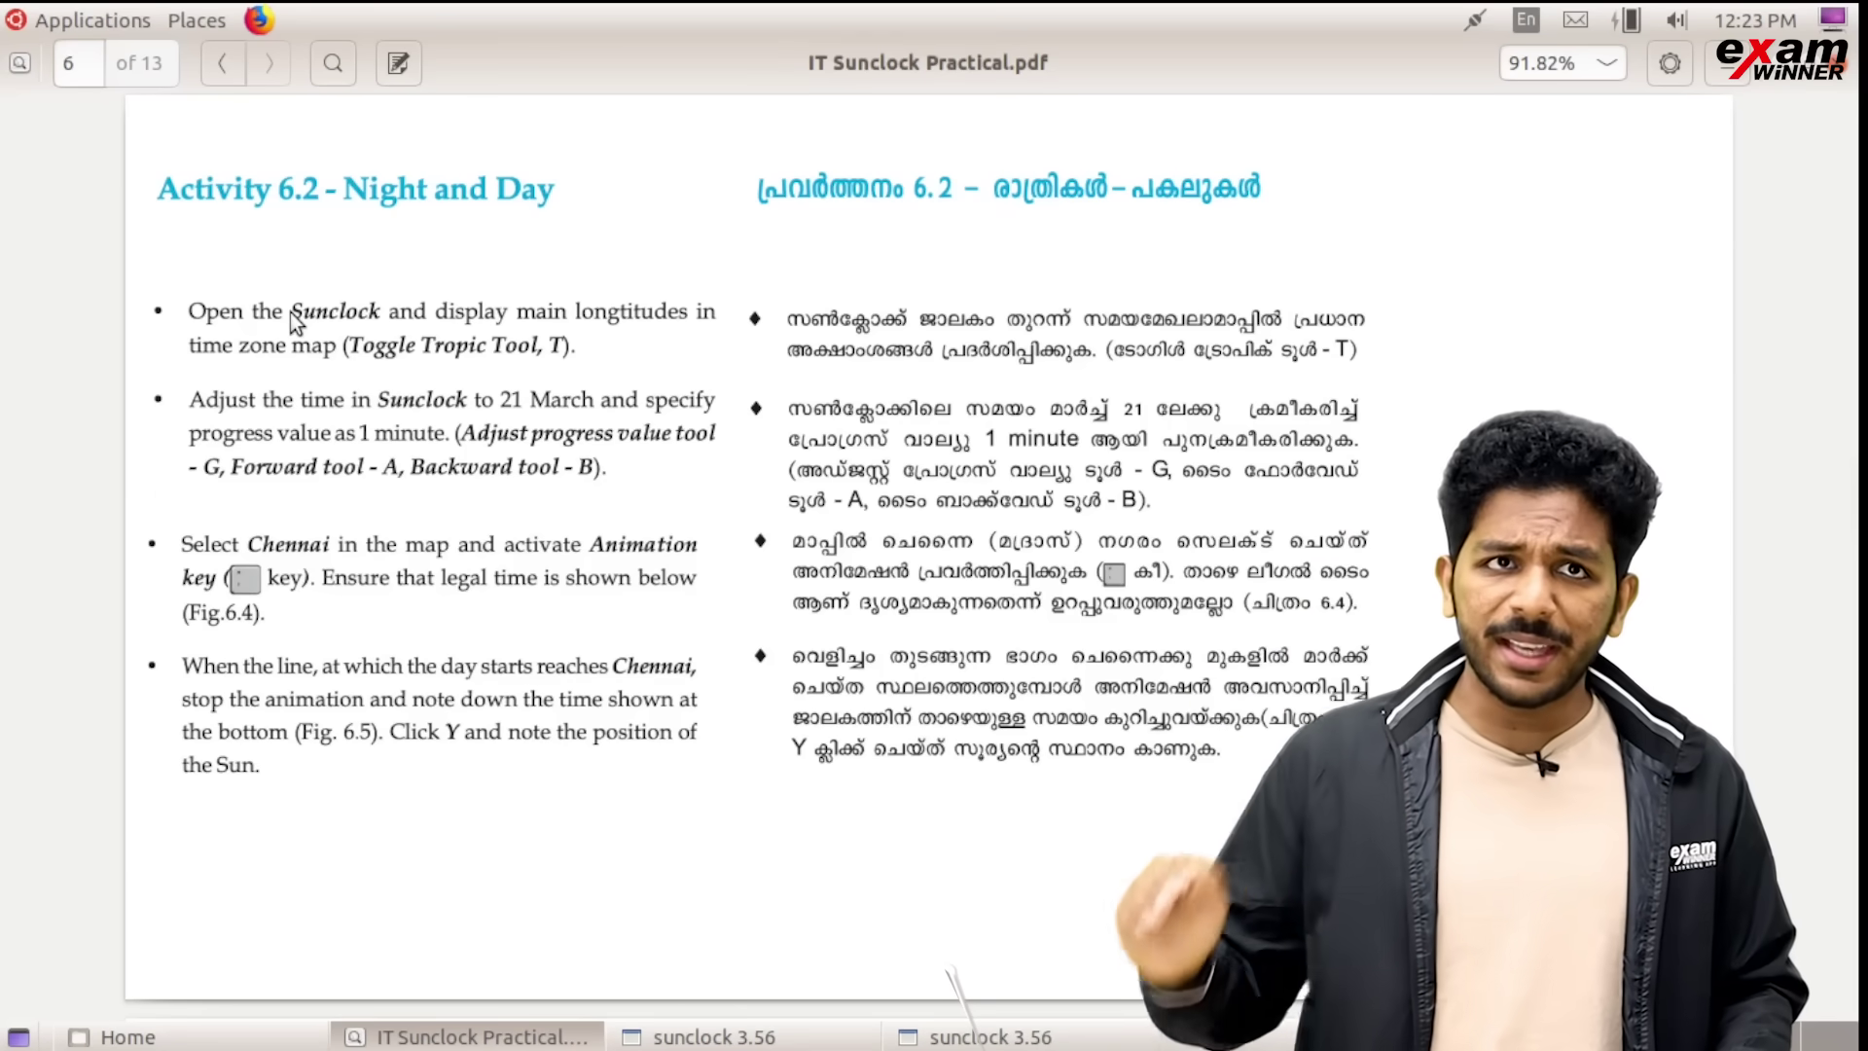
Return to Sunclock and display the tropics, equator and arctic circles on the time zone map
key("alt+Tab")
key("alt+Tab")
key("alt+Tab")
key("alt+Tab")
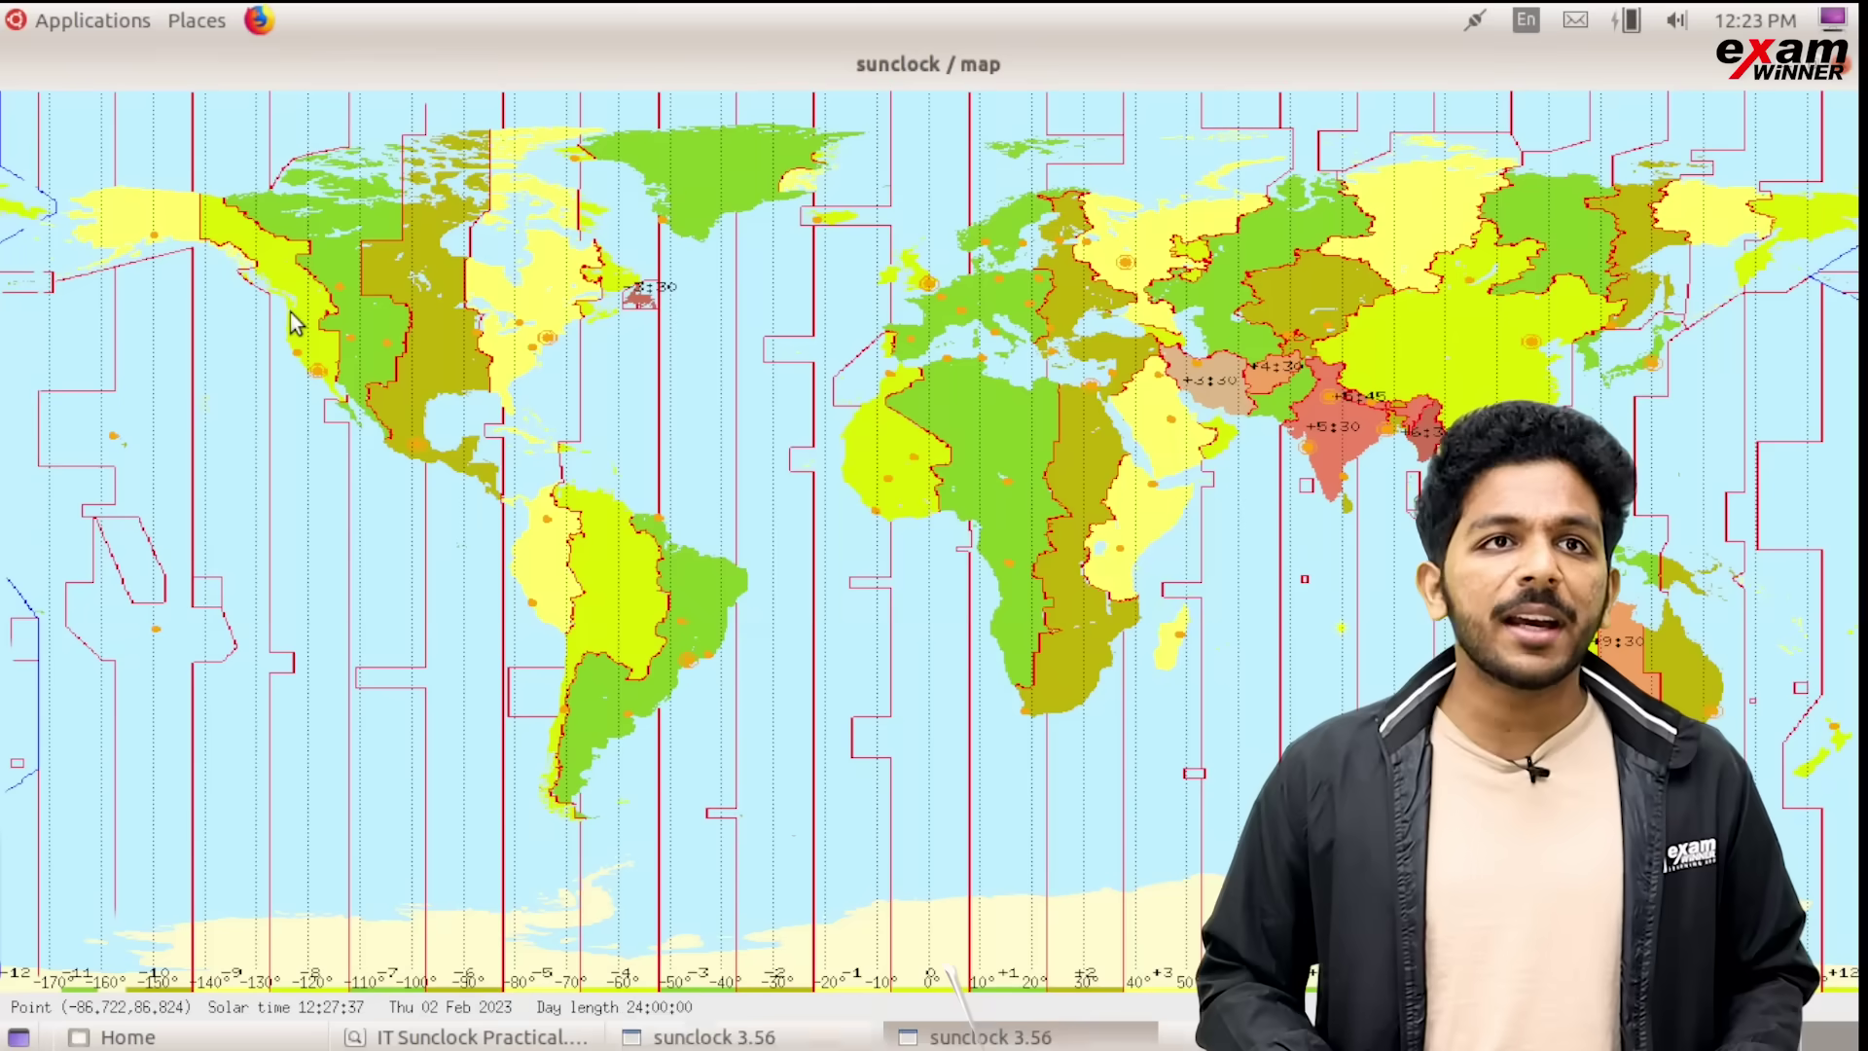
key("alt+Tab")
key("alt+Tab")
key("alt+Tab")
key("alt+Tab")
key("alt+Tab")
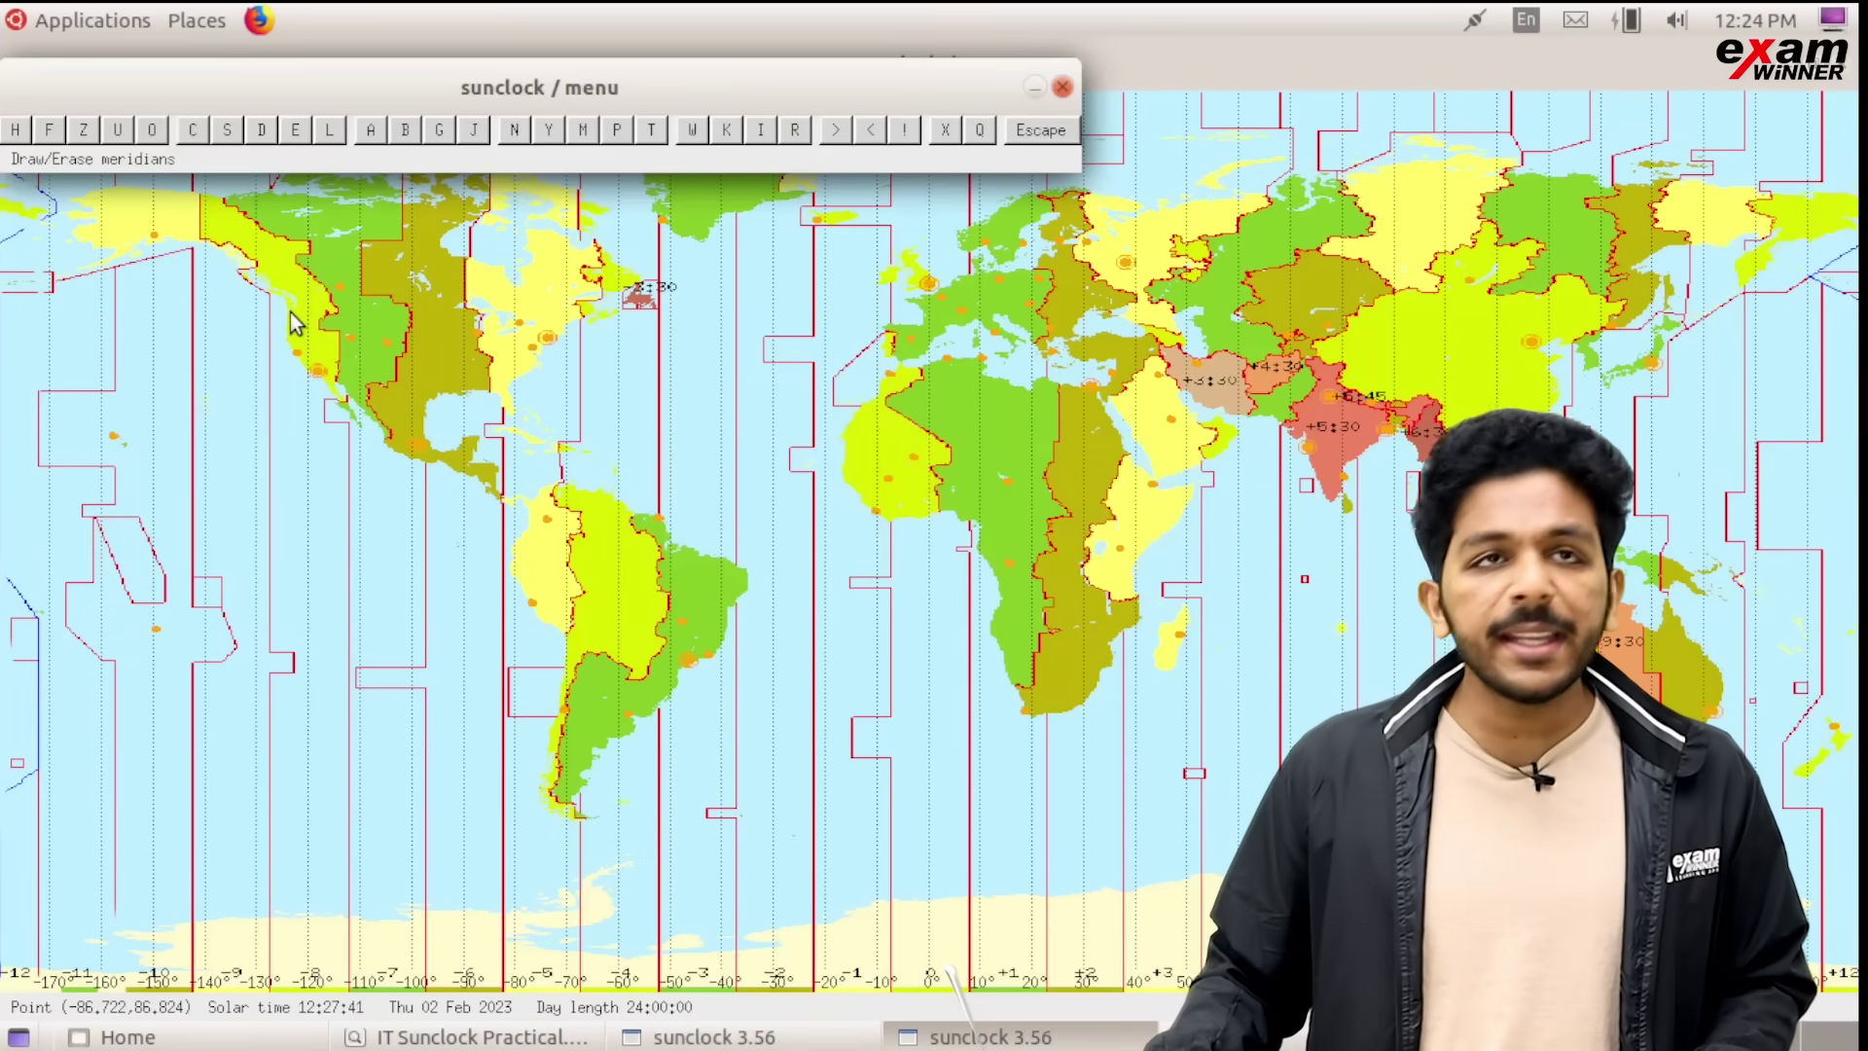
key("t")
key("t")
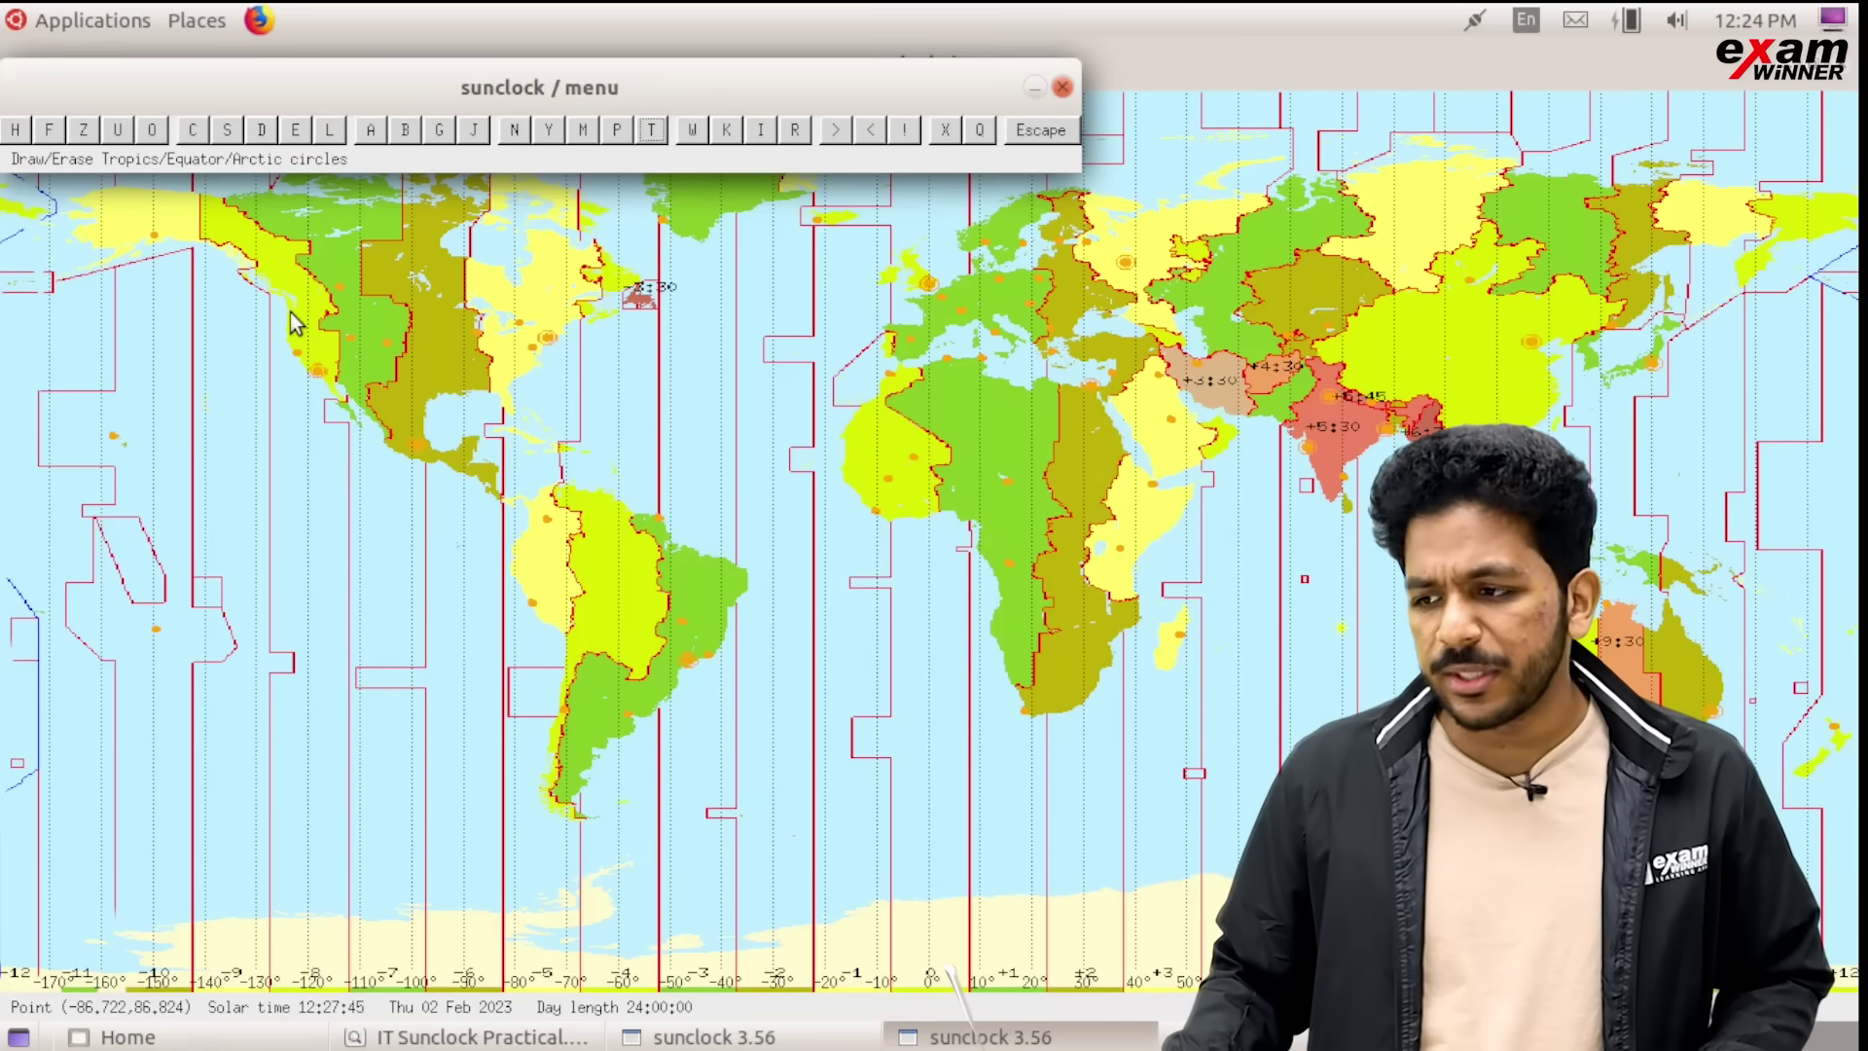
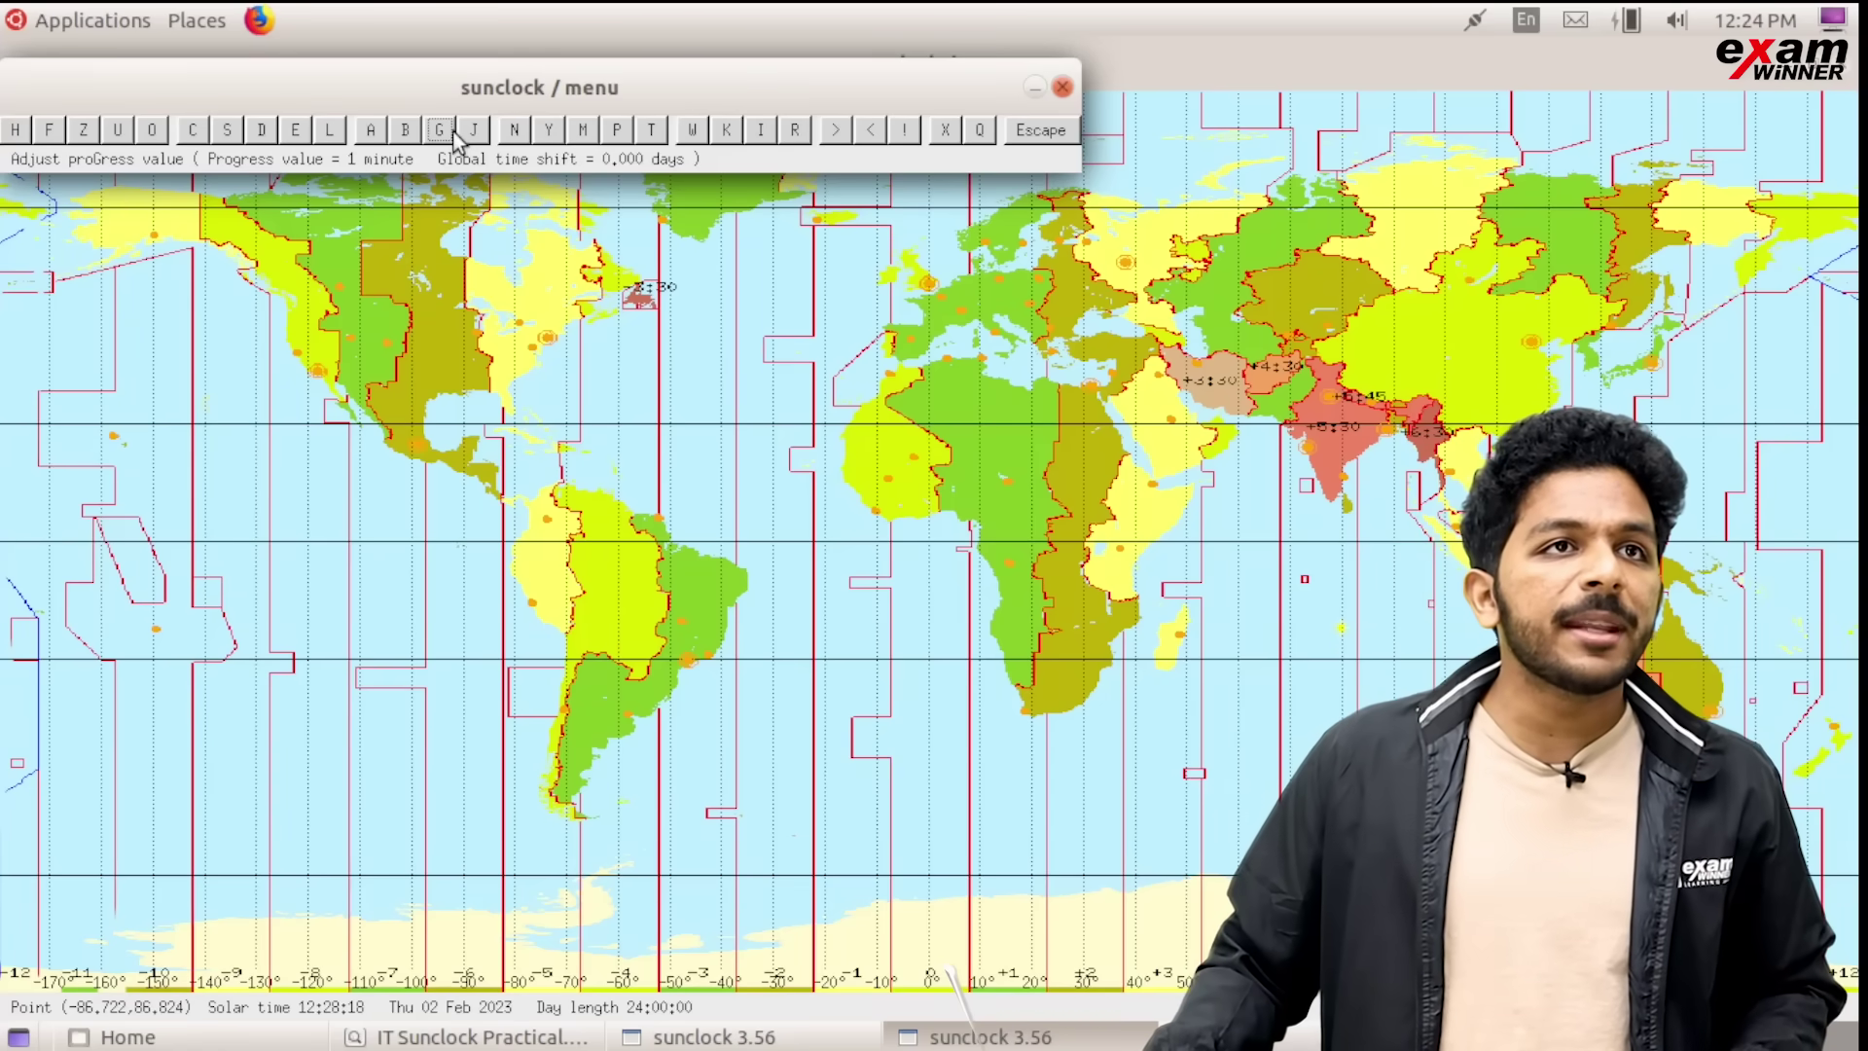
Set the progress value to 30 days and move the time forward to 4 March 2023
left_click(447, 129)
left_click(446, 129)
left_click(447, 129)
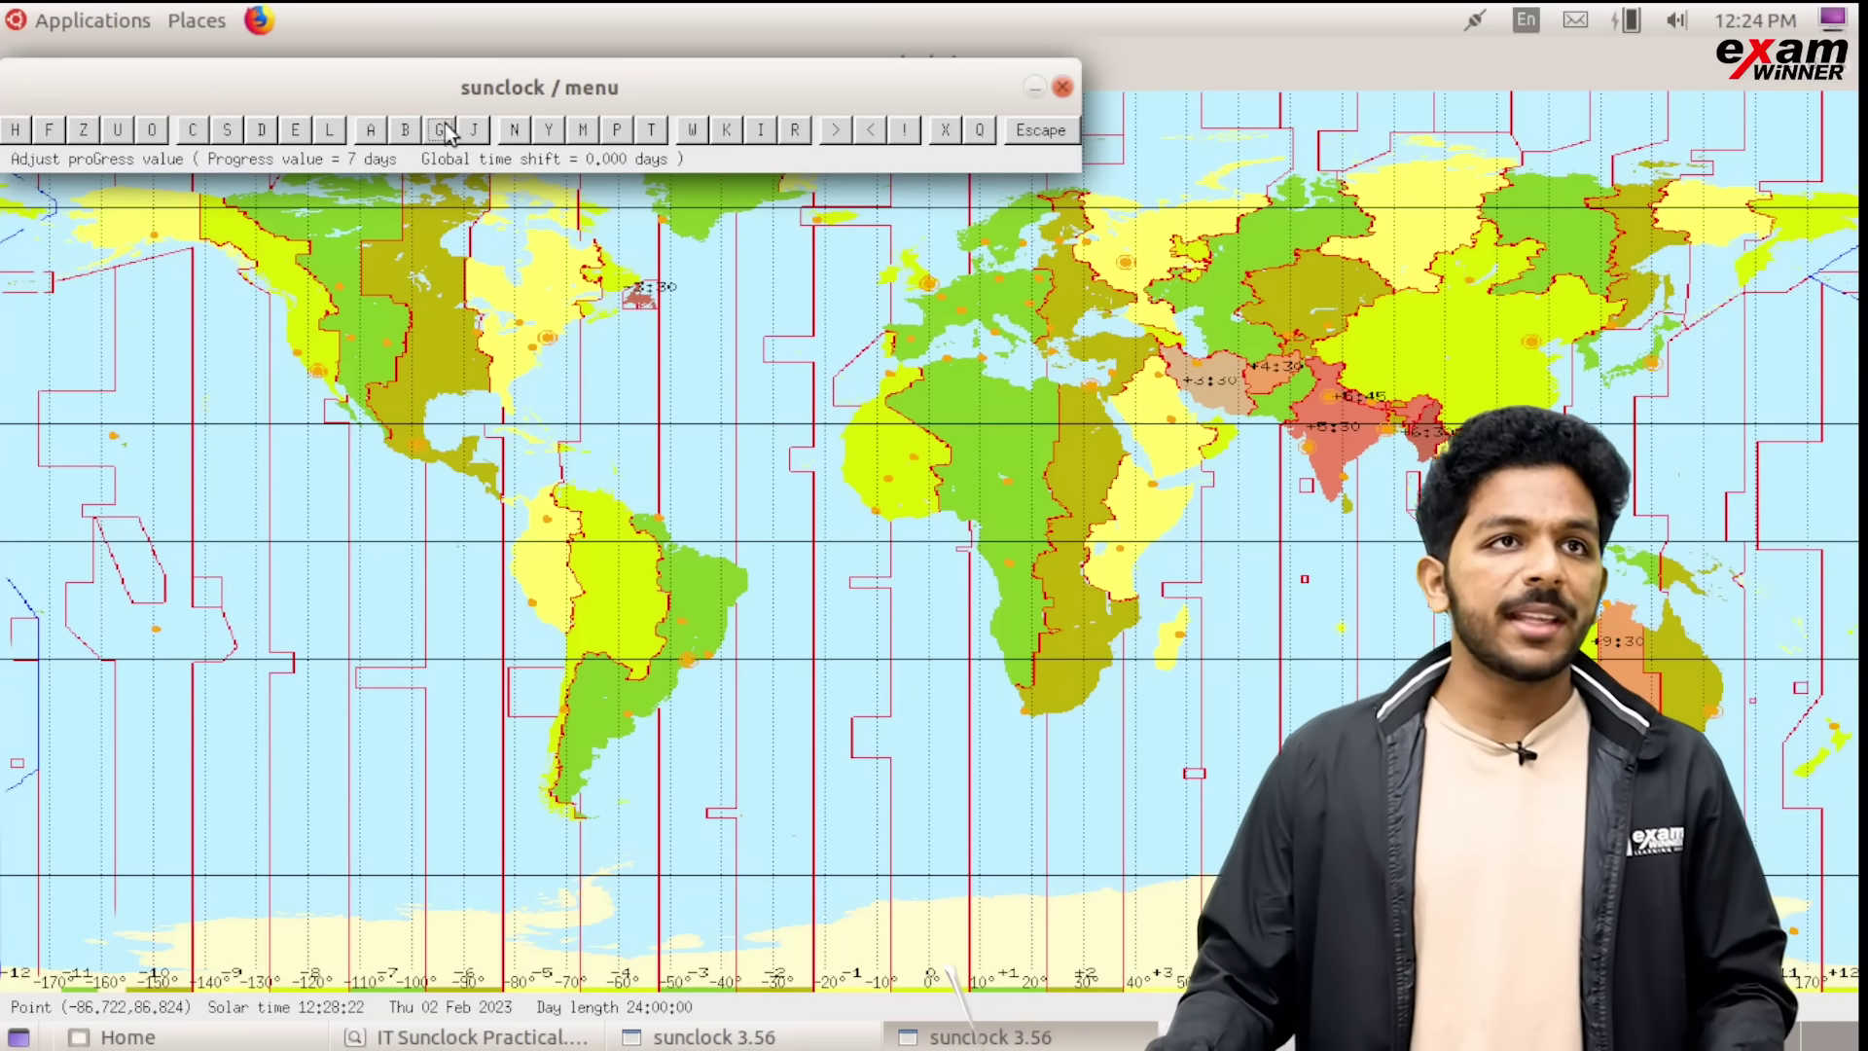
left_click(446, 130)
left_click(406, 130)
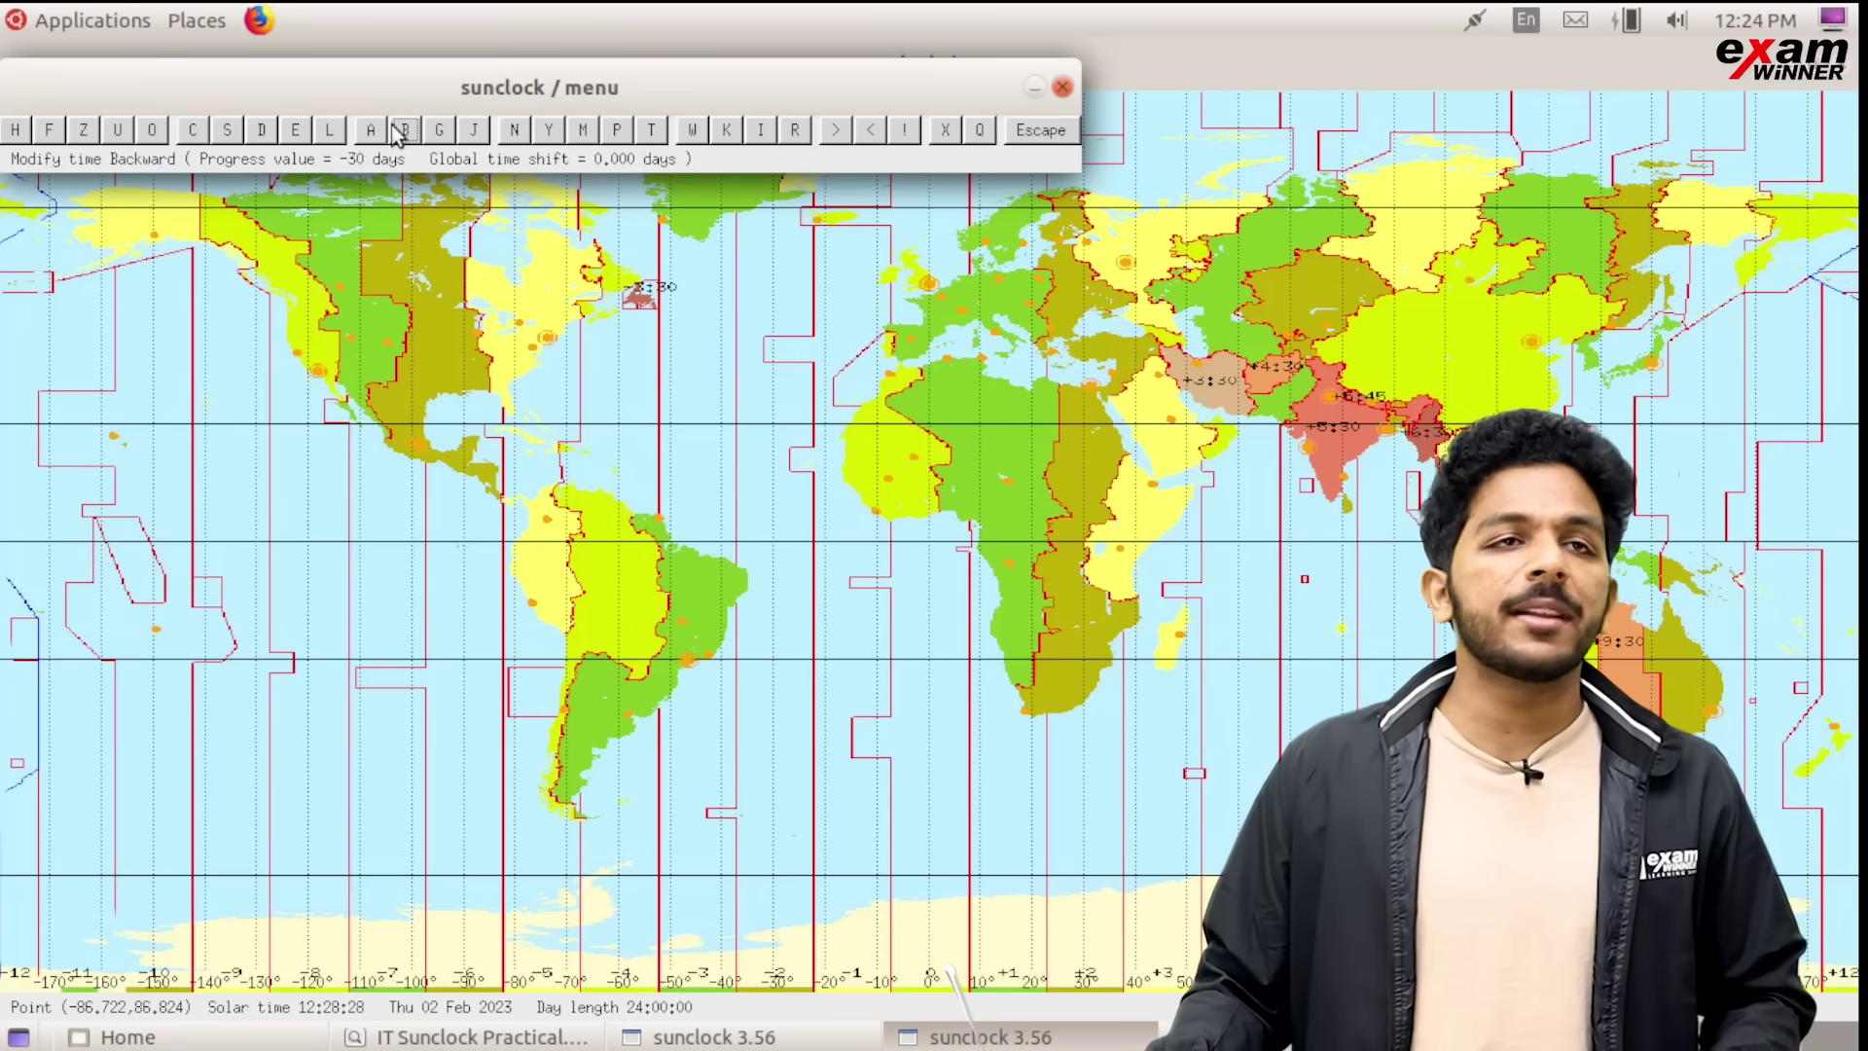
left_click(369, 130)
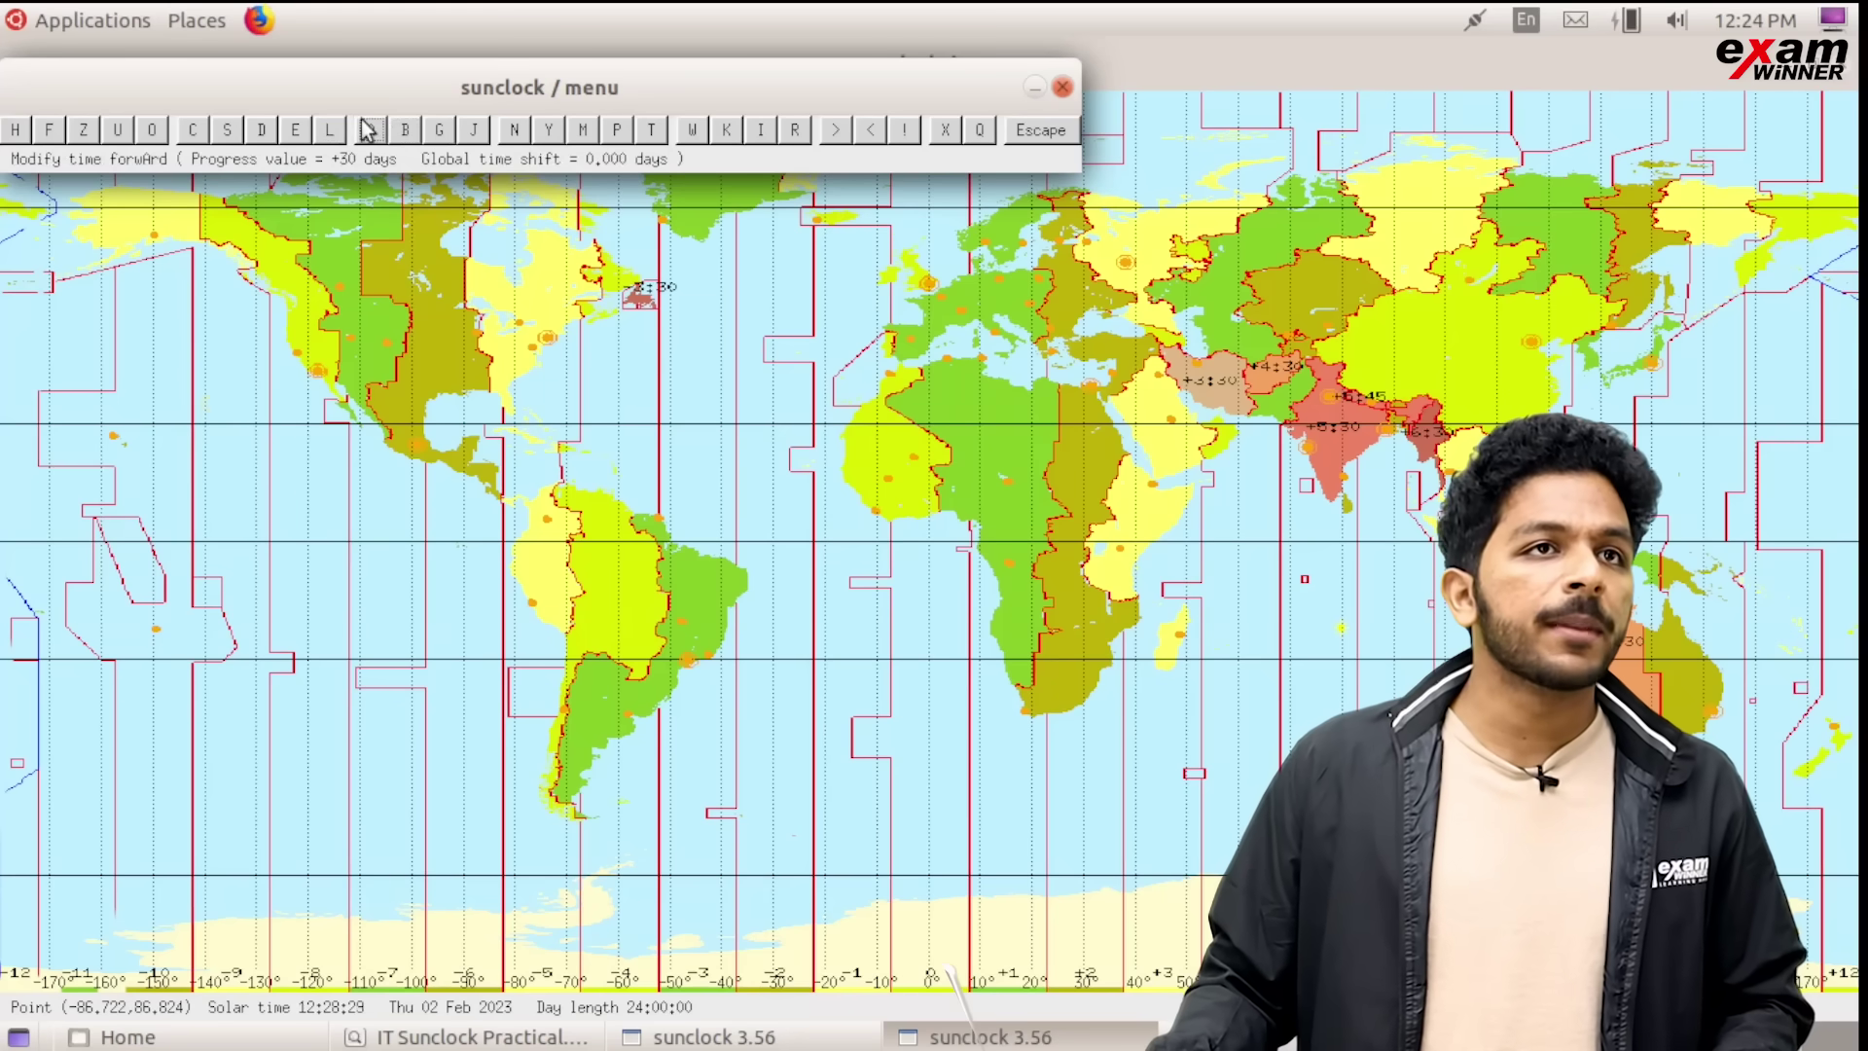
left_click(369, 129)
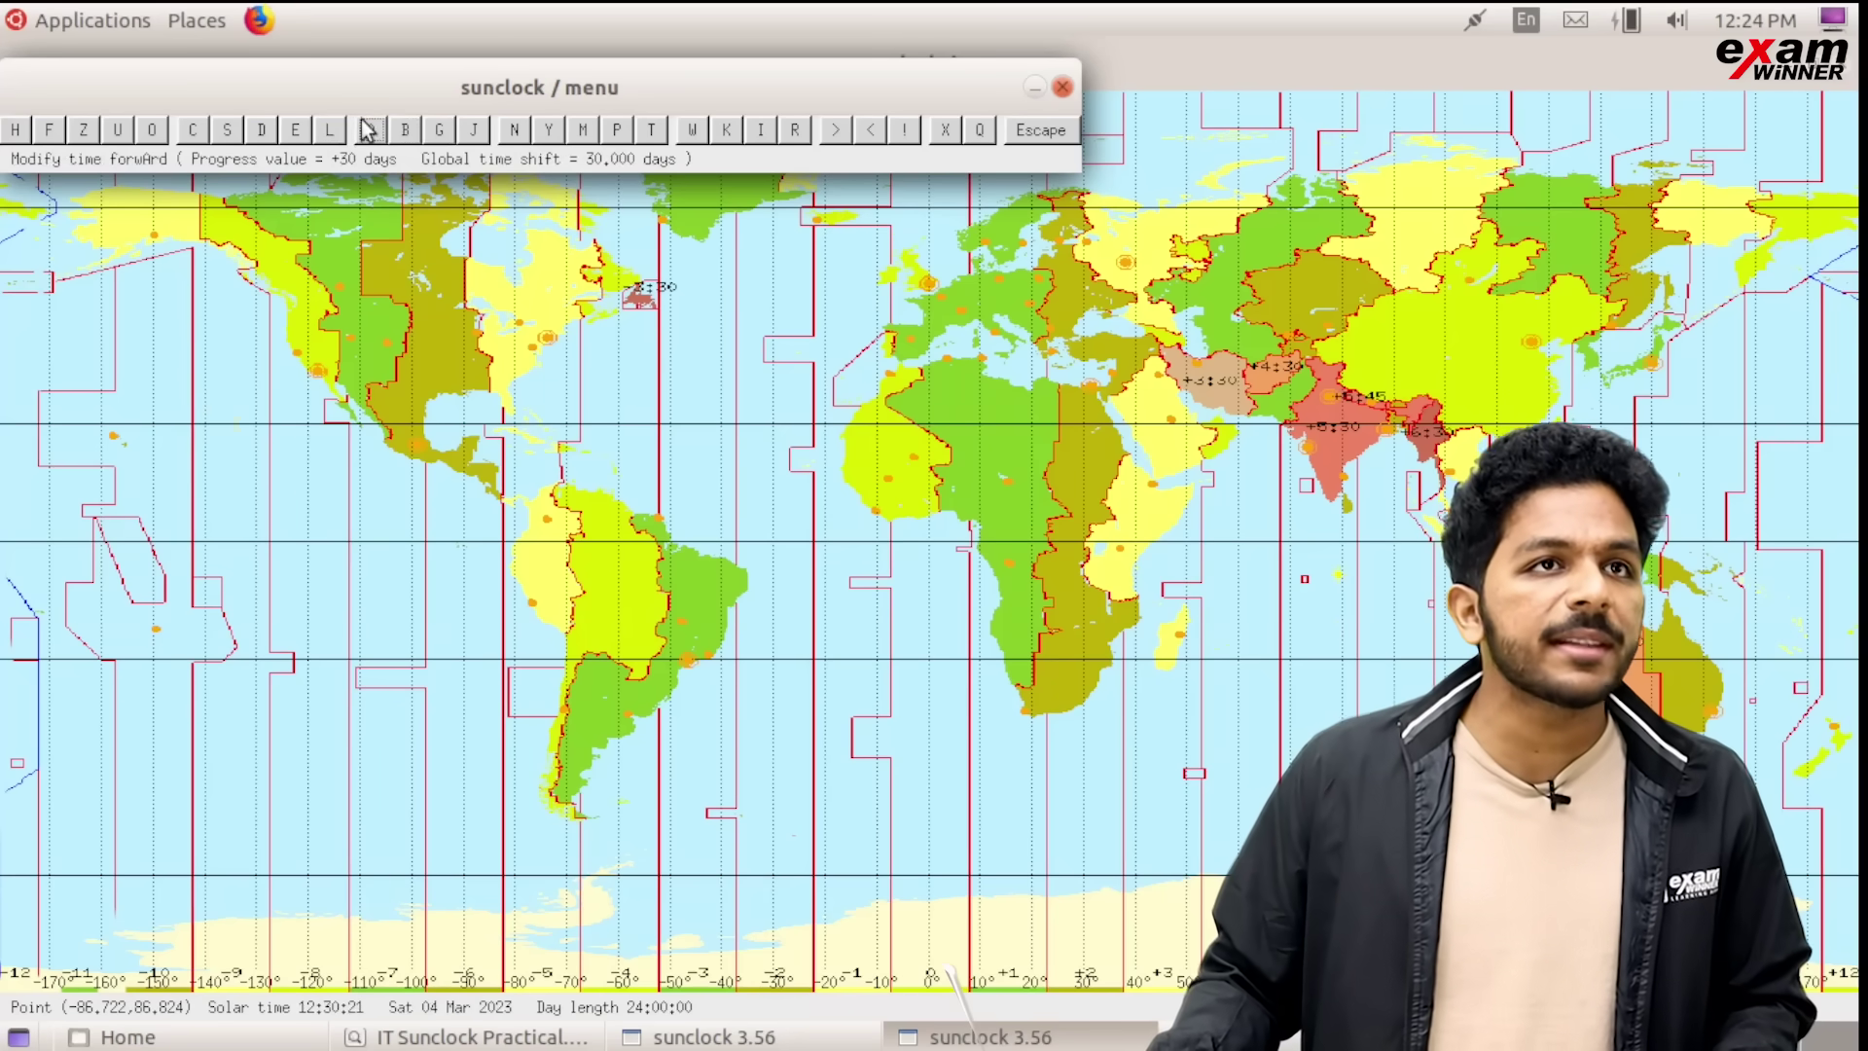
Set the progress value to 7 days and move the time forward to 18 March 2023
left_click(444, 130)
left_click(443, 130)
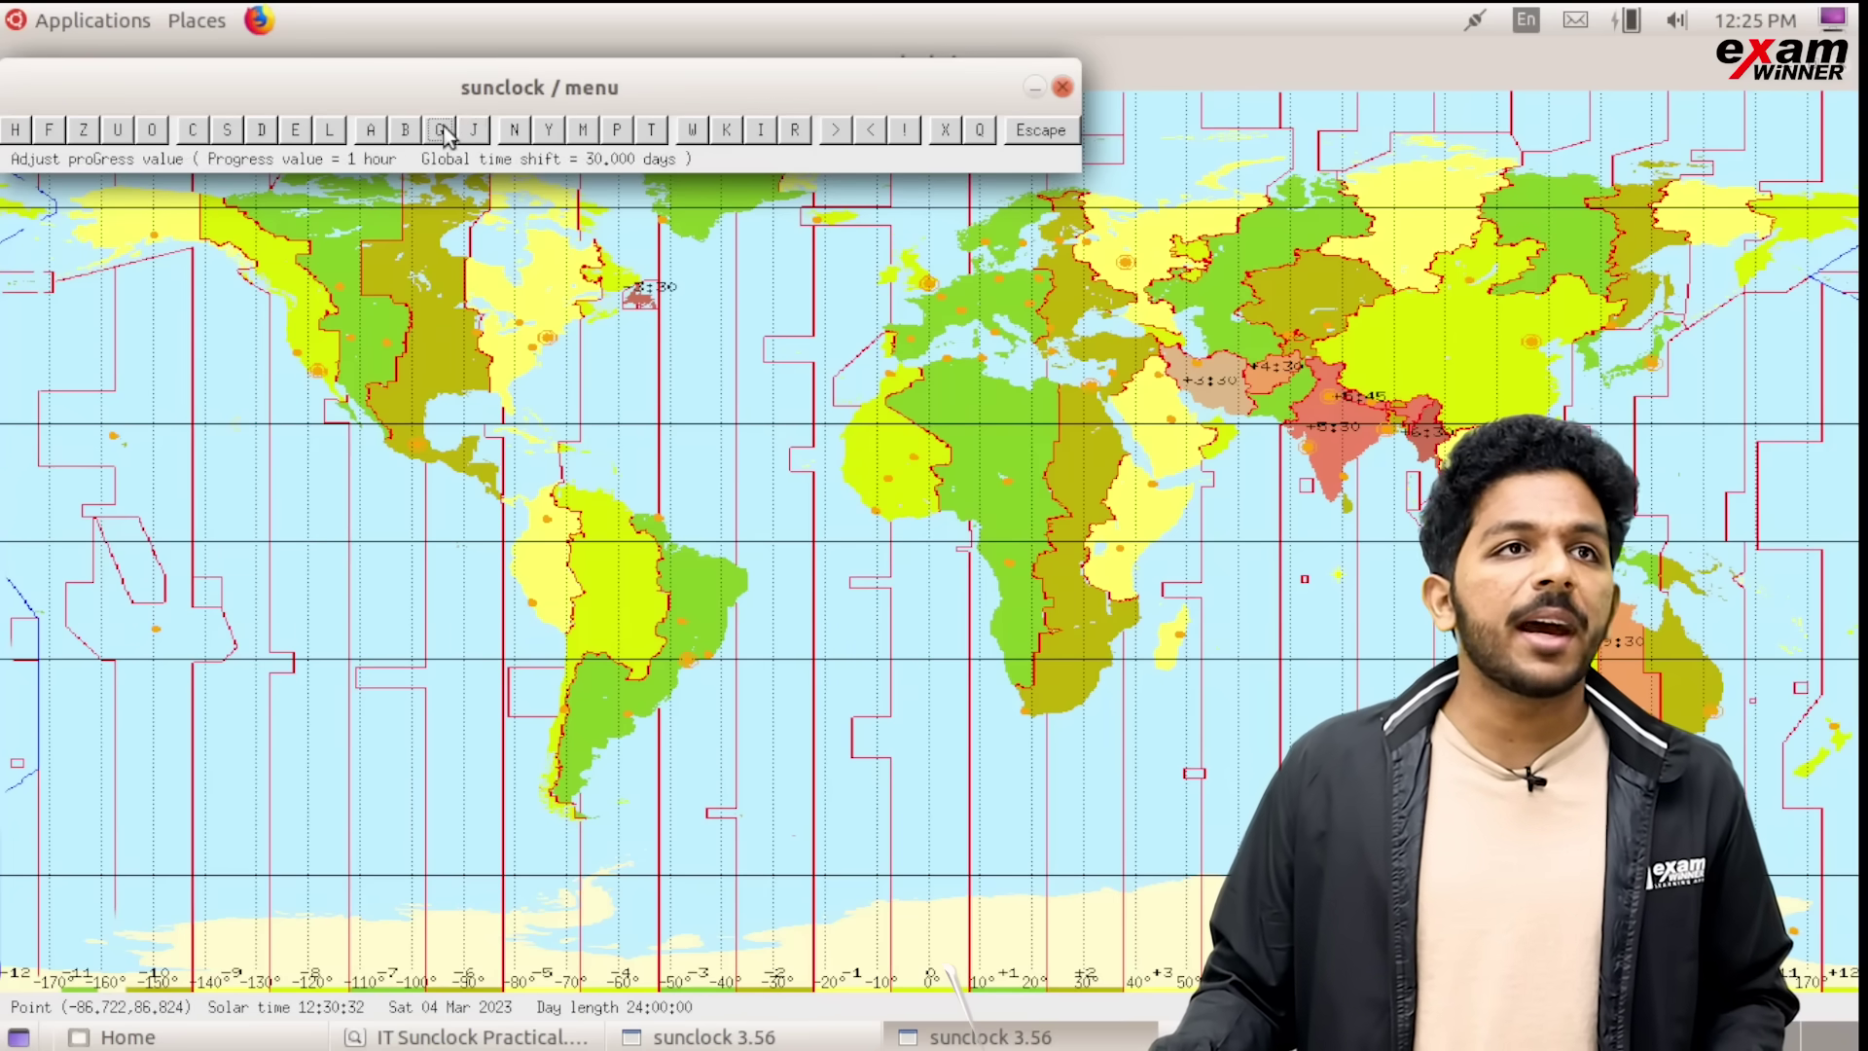
left_click(444, 130)
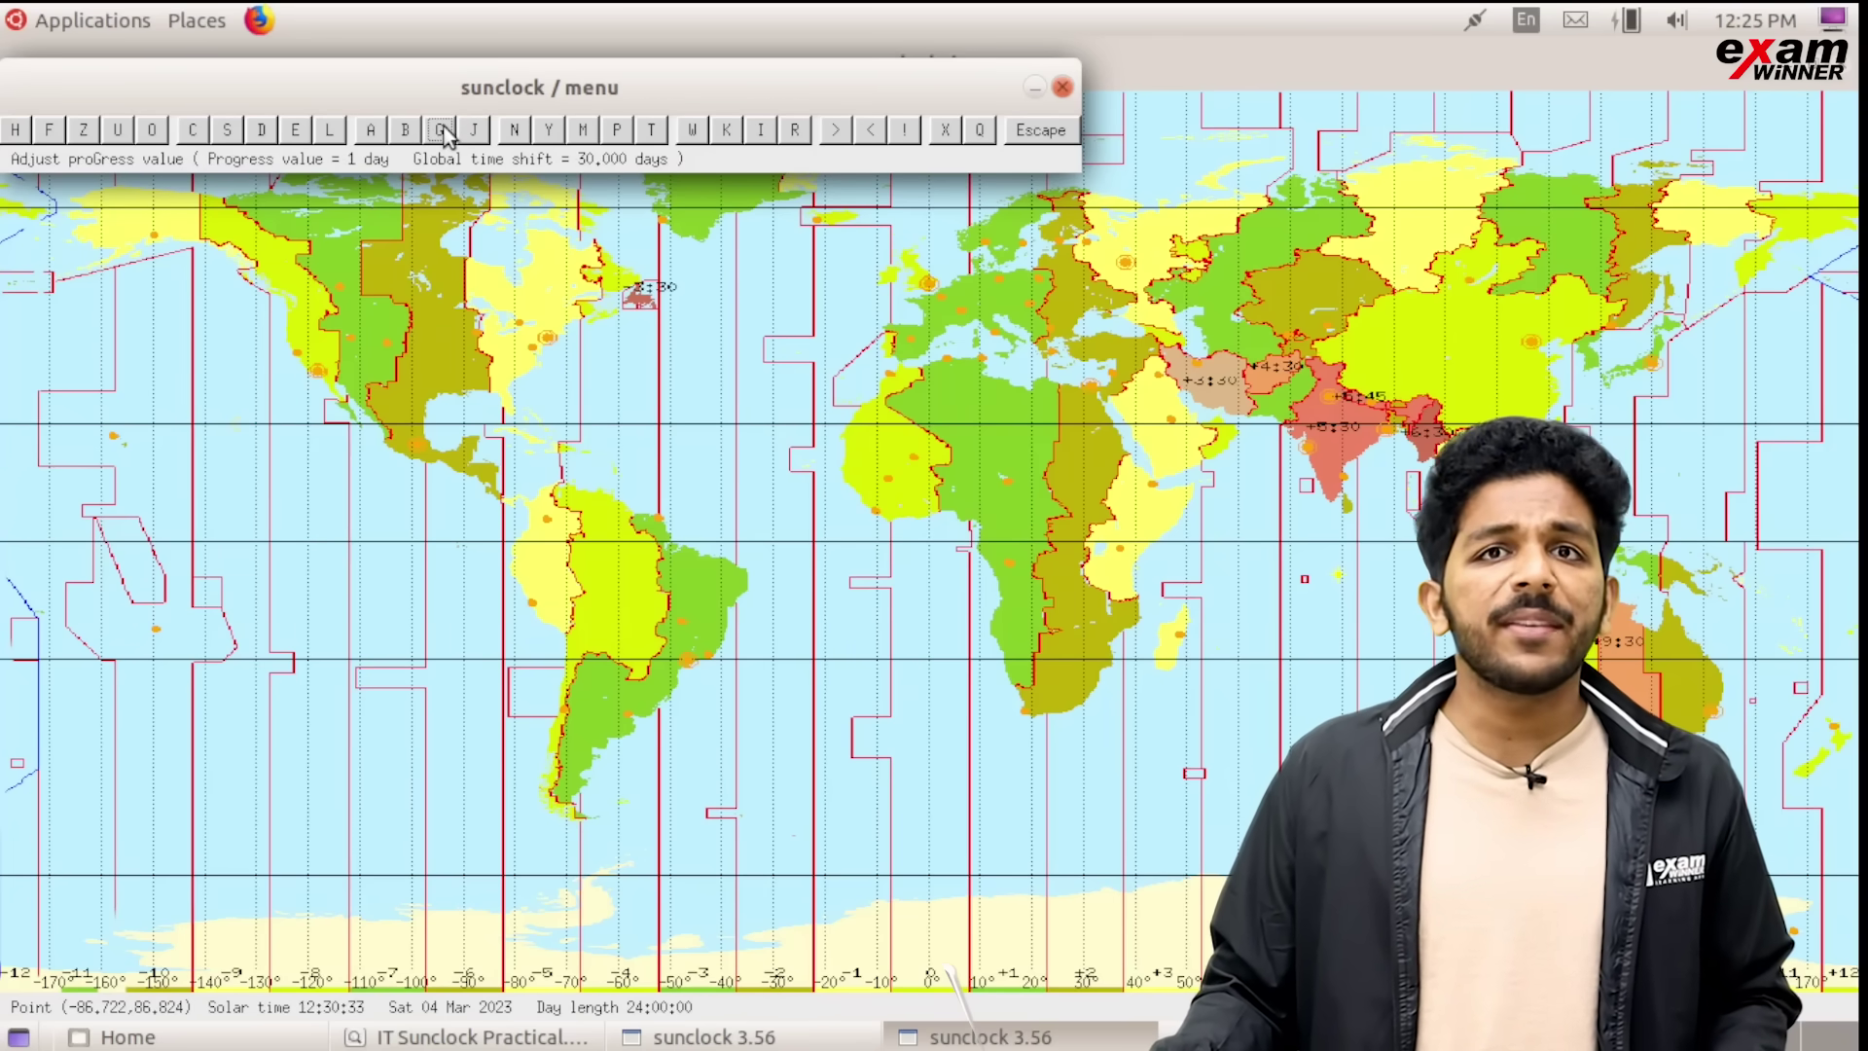
left_click(444, 130)
left_click(408, 130)
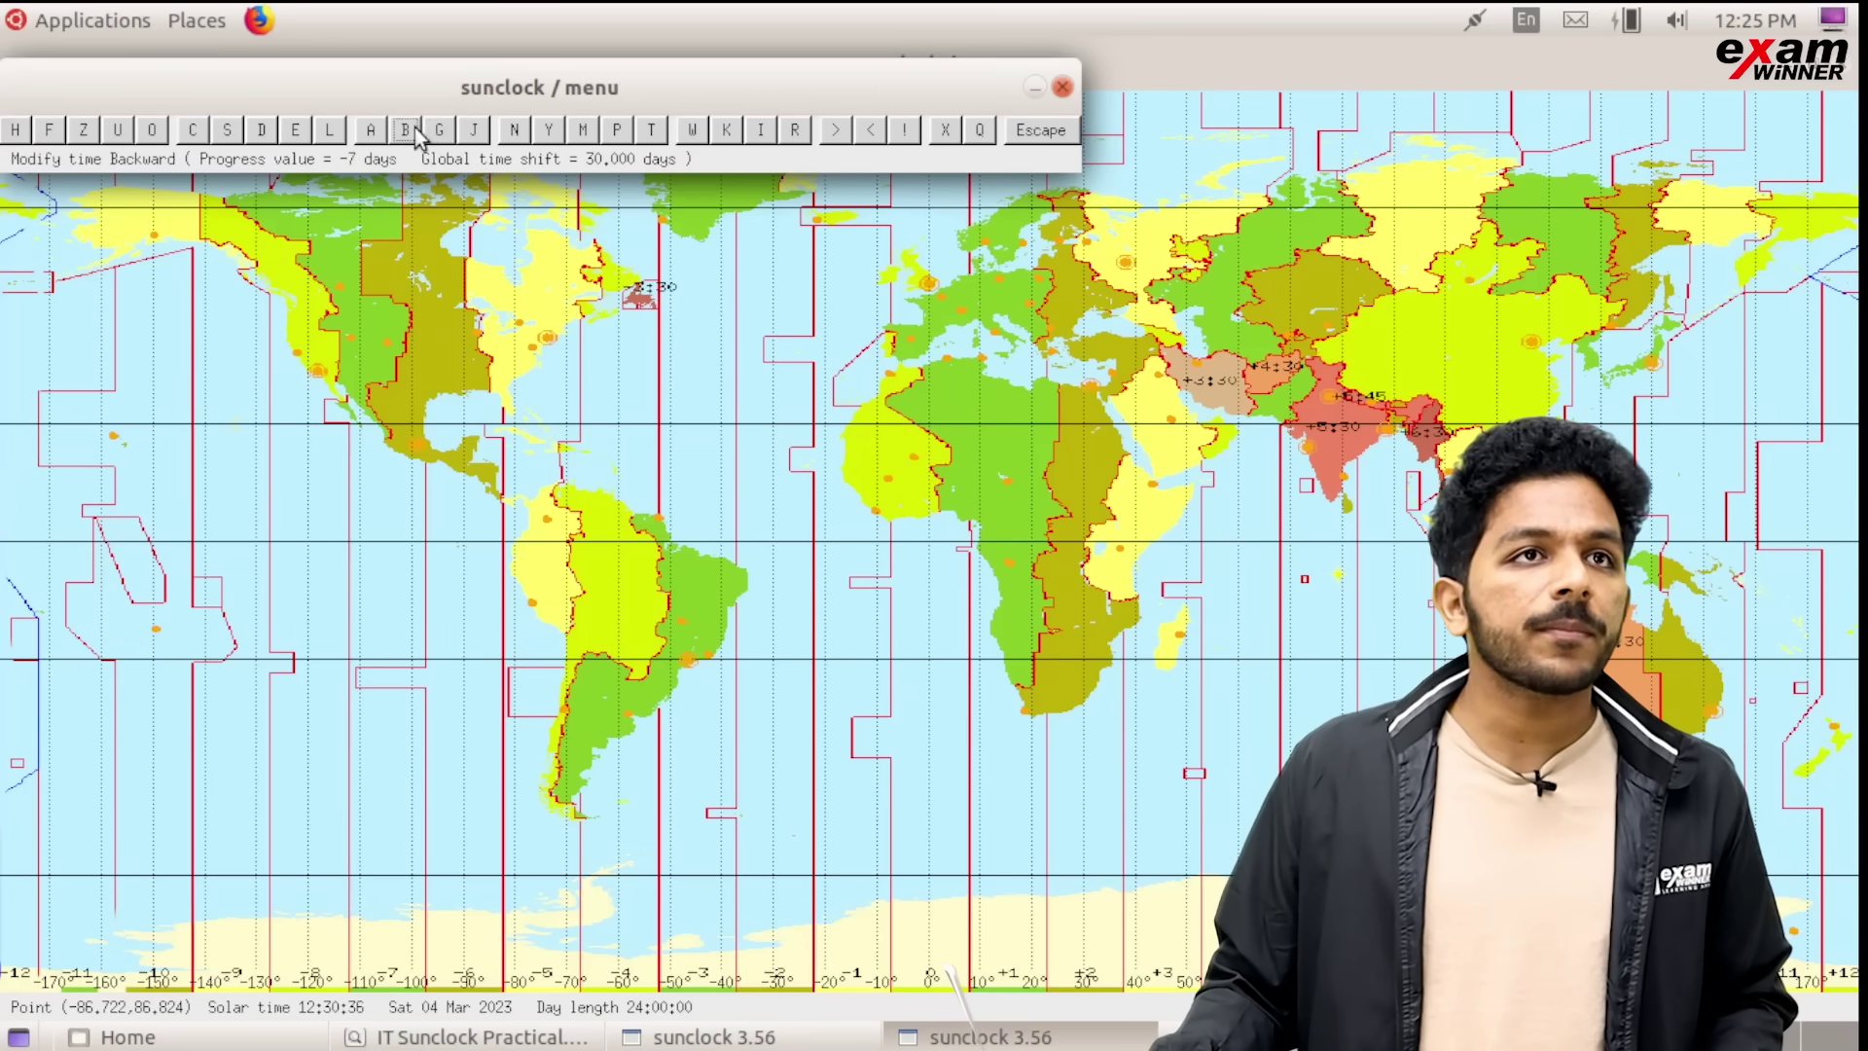
left_click(377, 134)
left_click(378, 132)
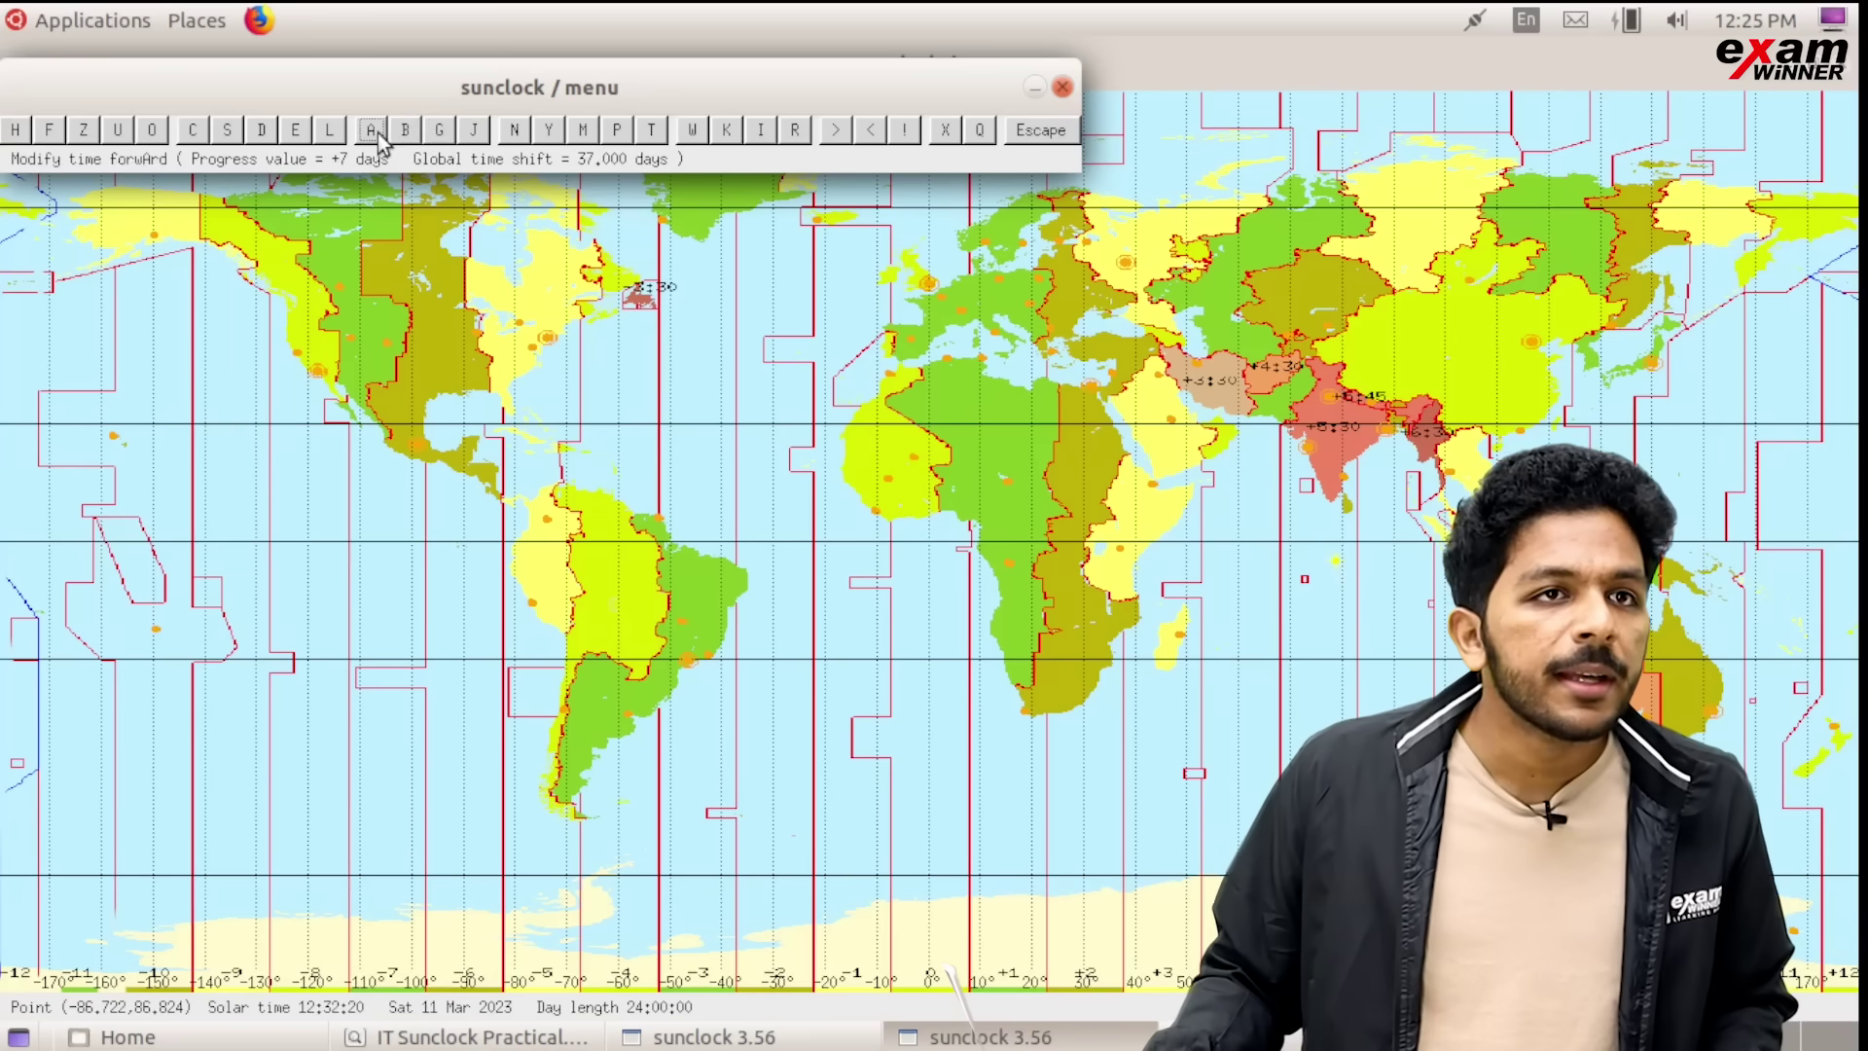
left_click(377, 132)
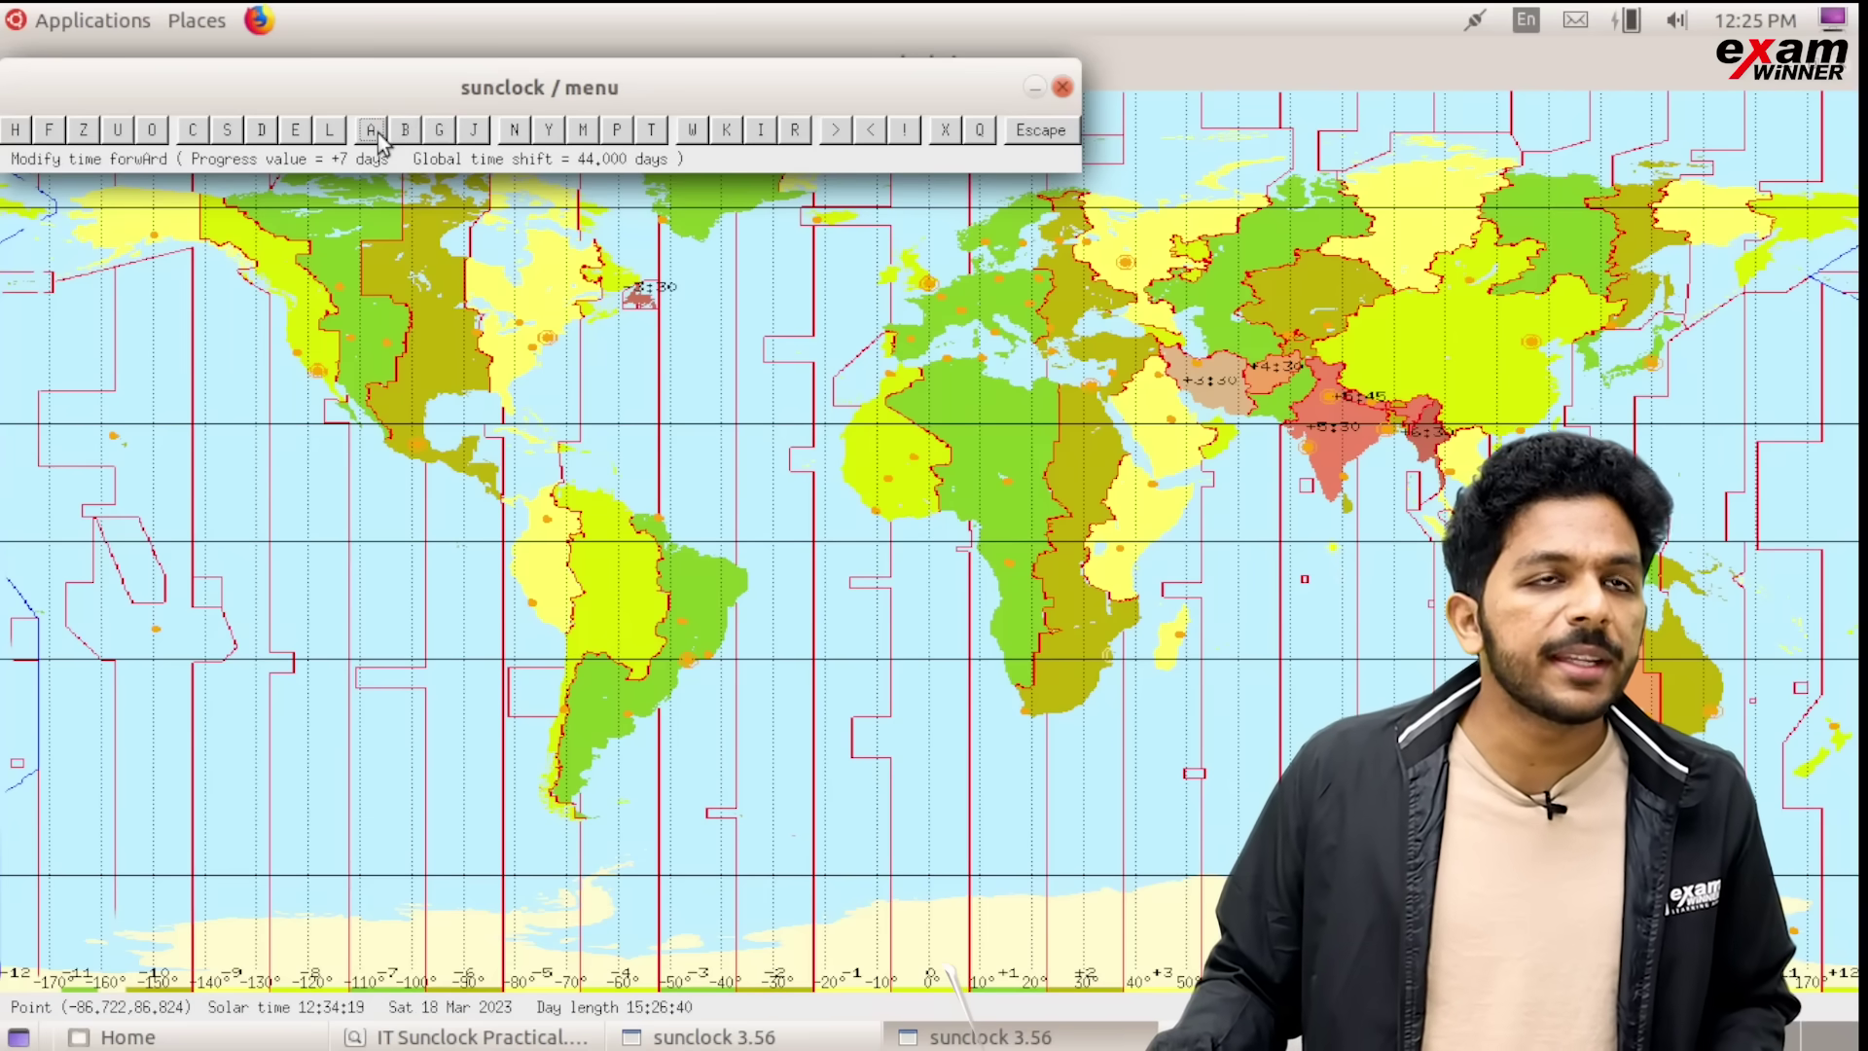
Set the progress value to 1 day and move the time forward to 21 March 2023
left_click(443, 132)
left_click(442, 132)
left_click(443, 133)
left_click(443, 133)
left_click(443, 132)
left_click(442, 132)
left_click(442, 132)
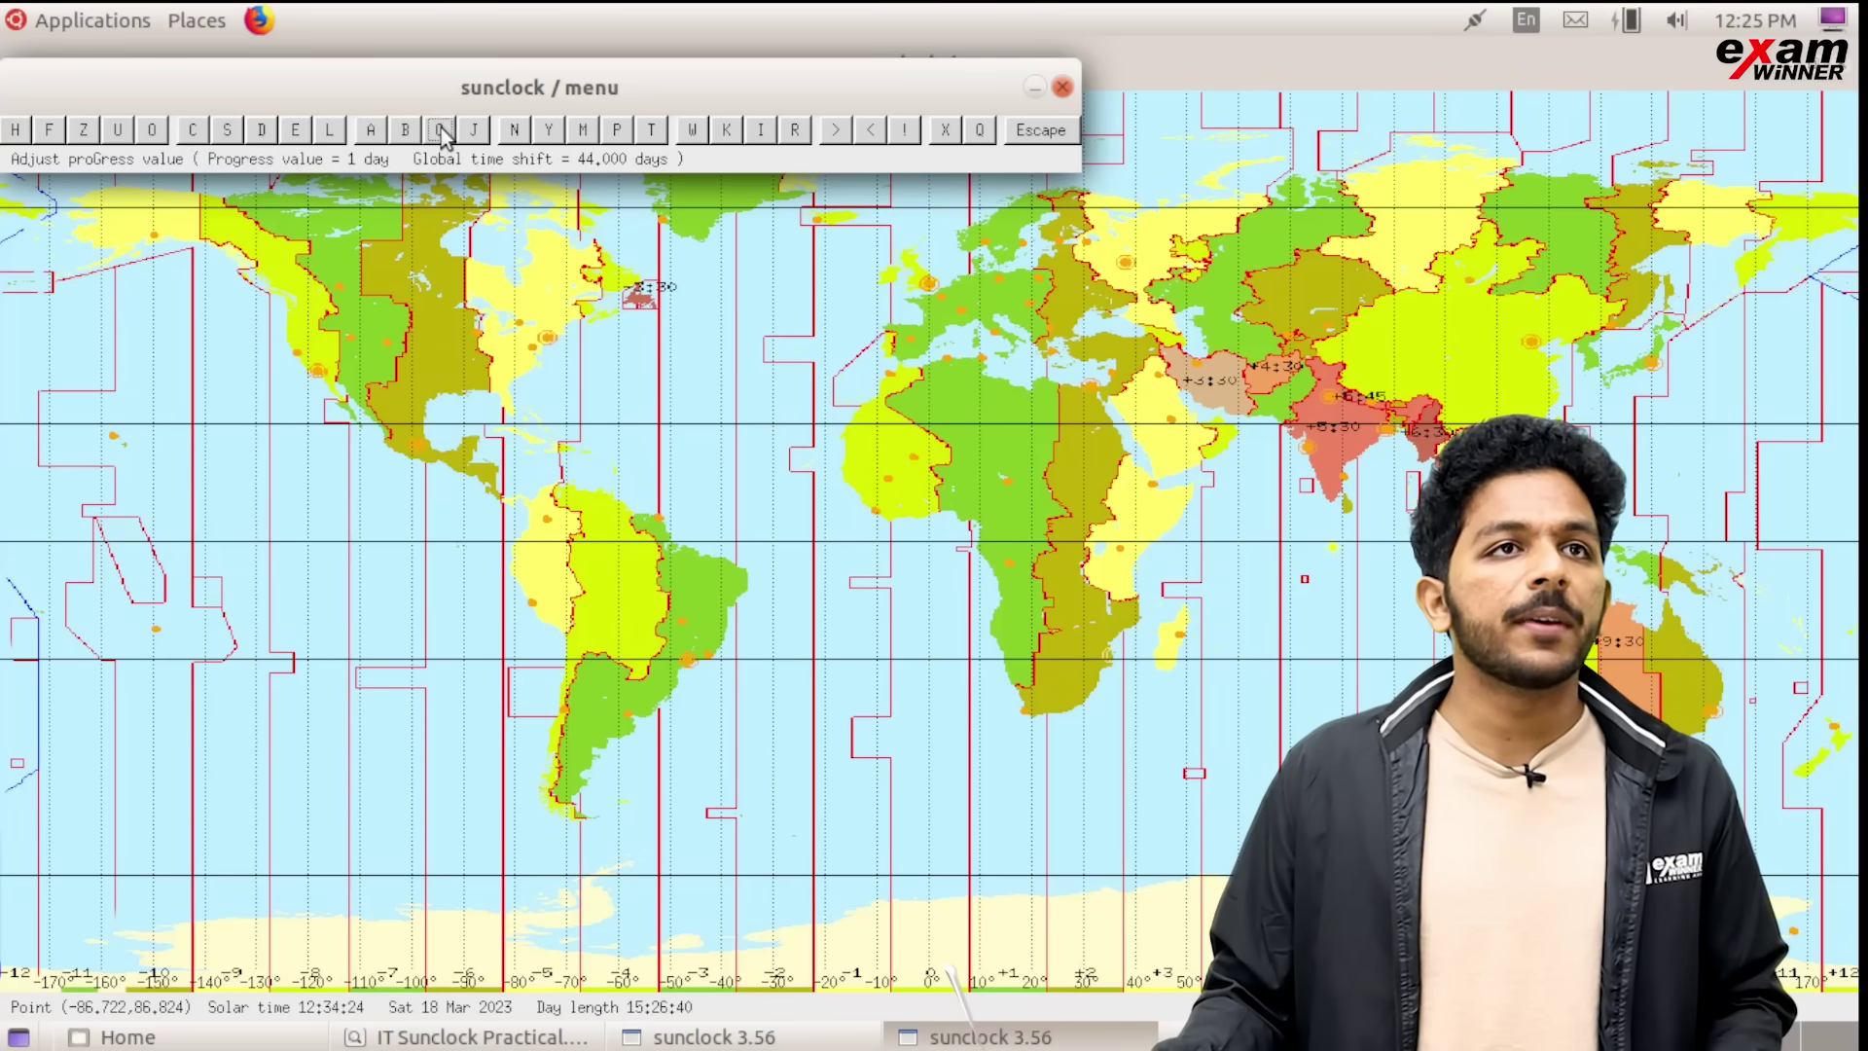
left_click(388, 133)
left_click(388, 134)
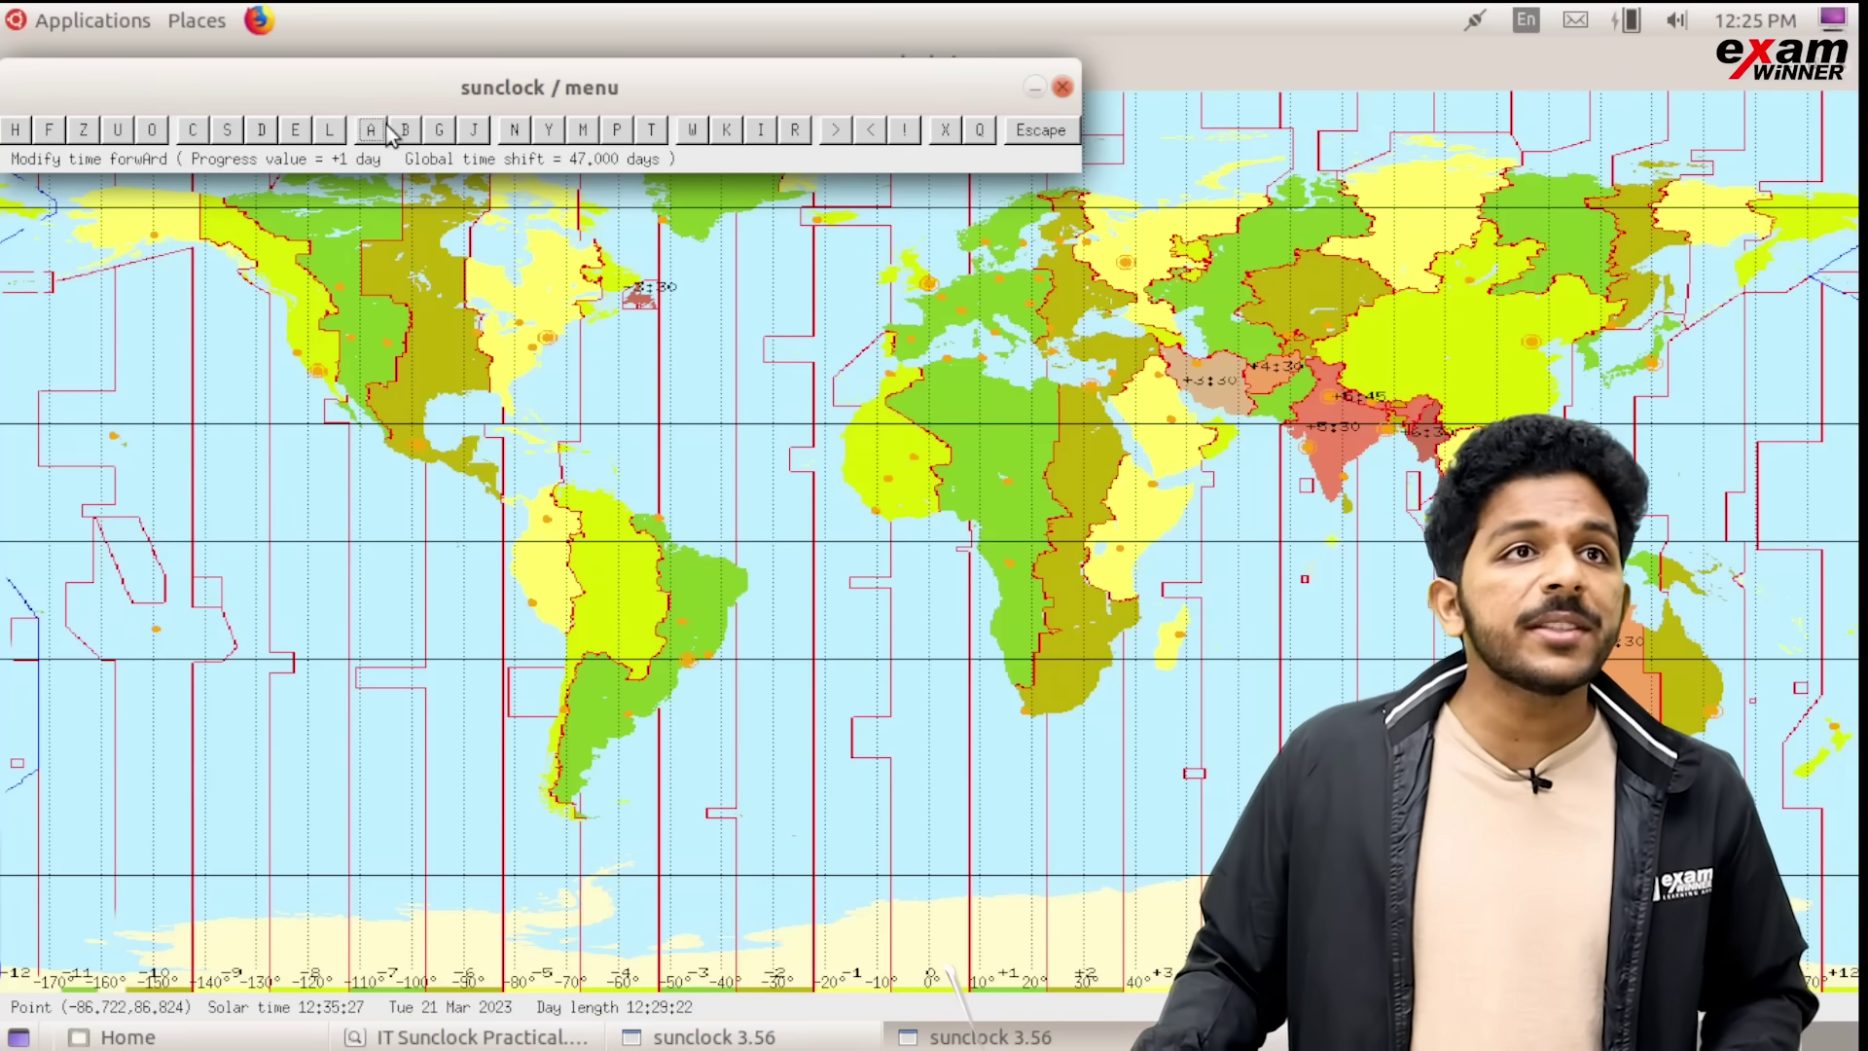
Set the progress value to 1 minute
left_click(443, 129)
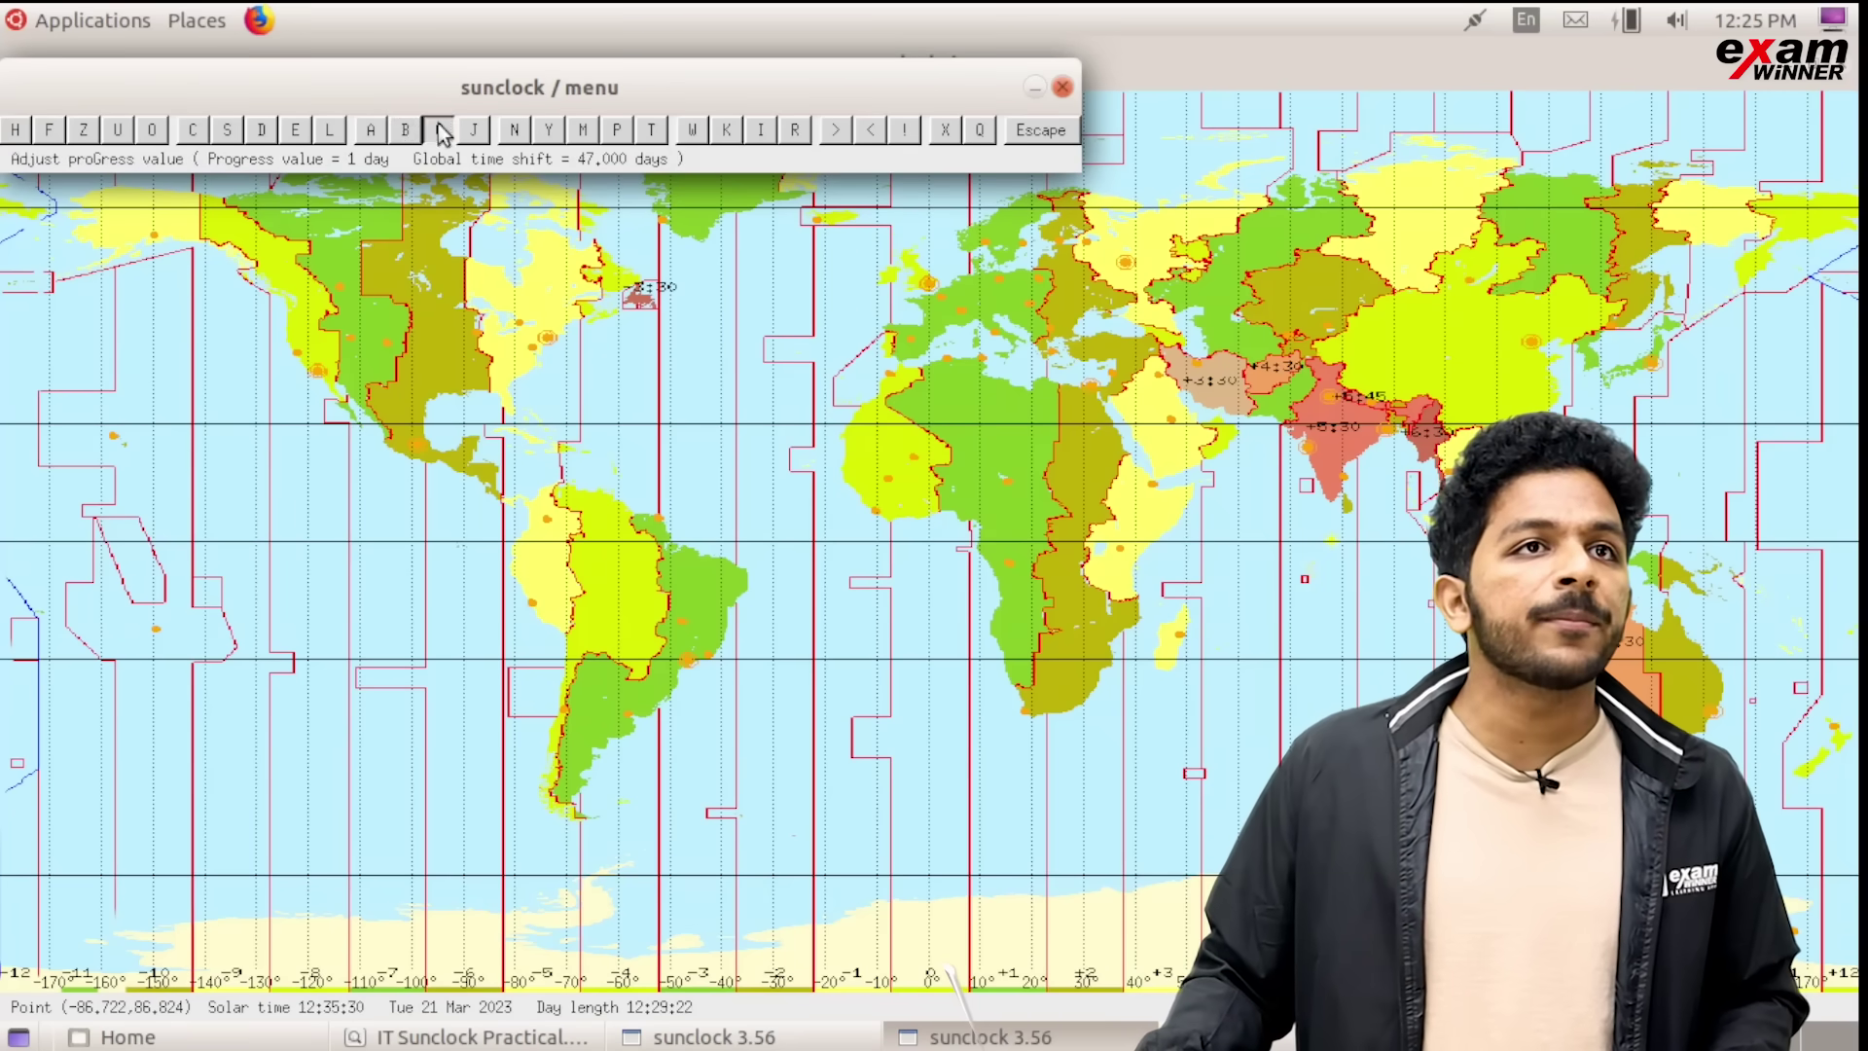
left_click(443, 129)
left_click(443, 130)
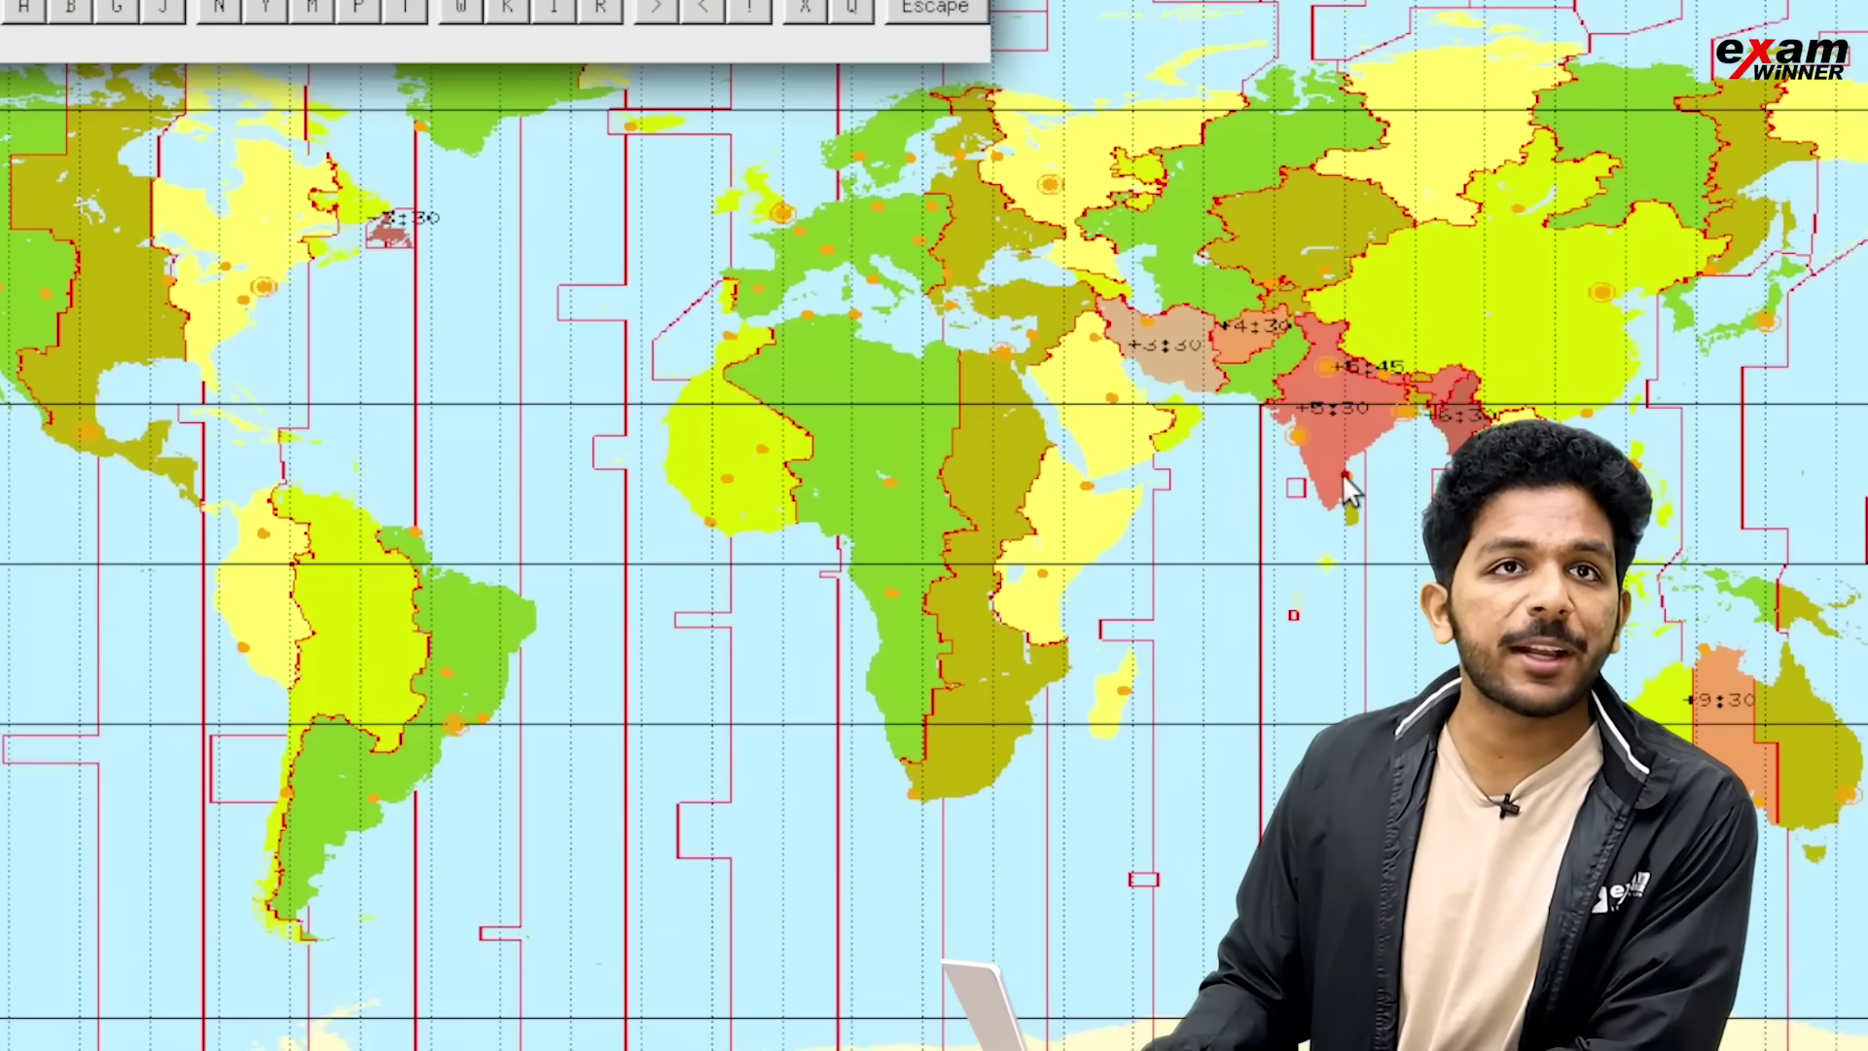
Select Madras (Chennai) on the map, view its details in the urban selector, and close the selector
left_click(1341, 474)
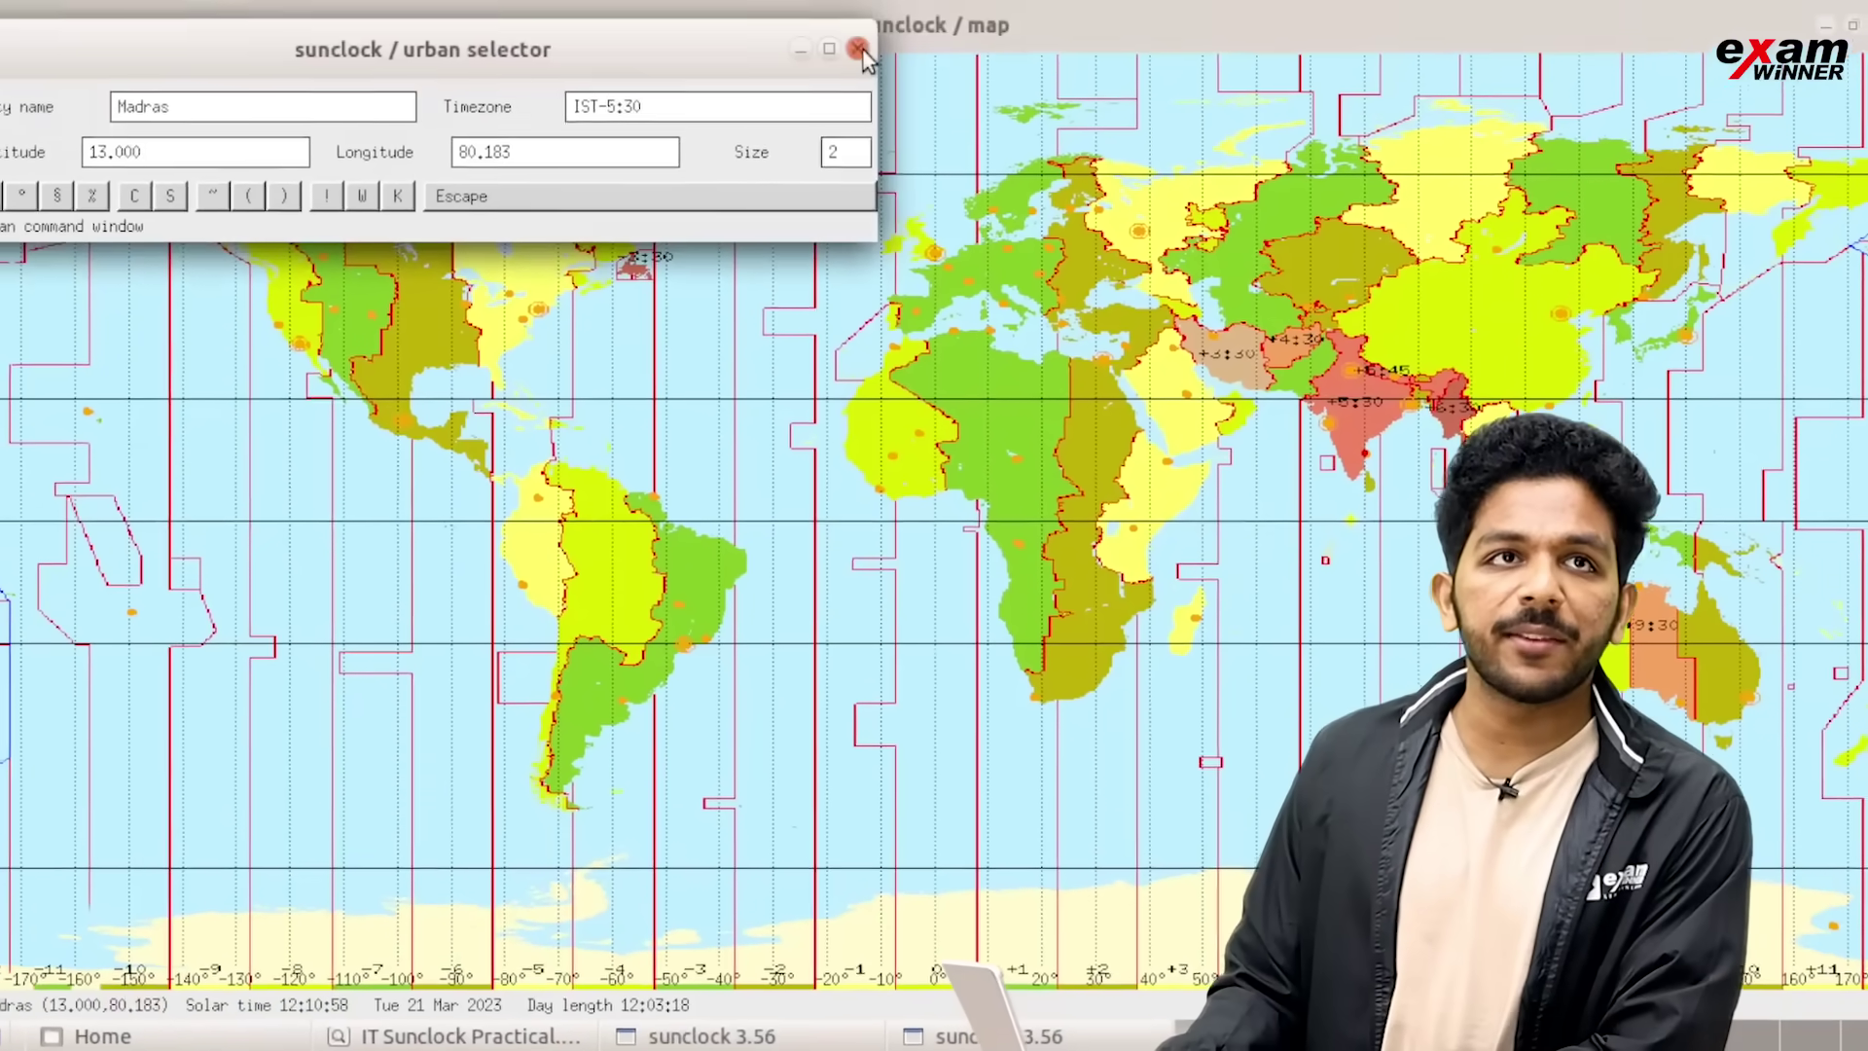
key("Escape")
key("h")
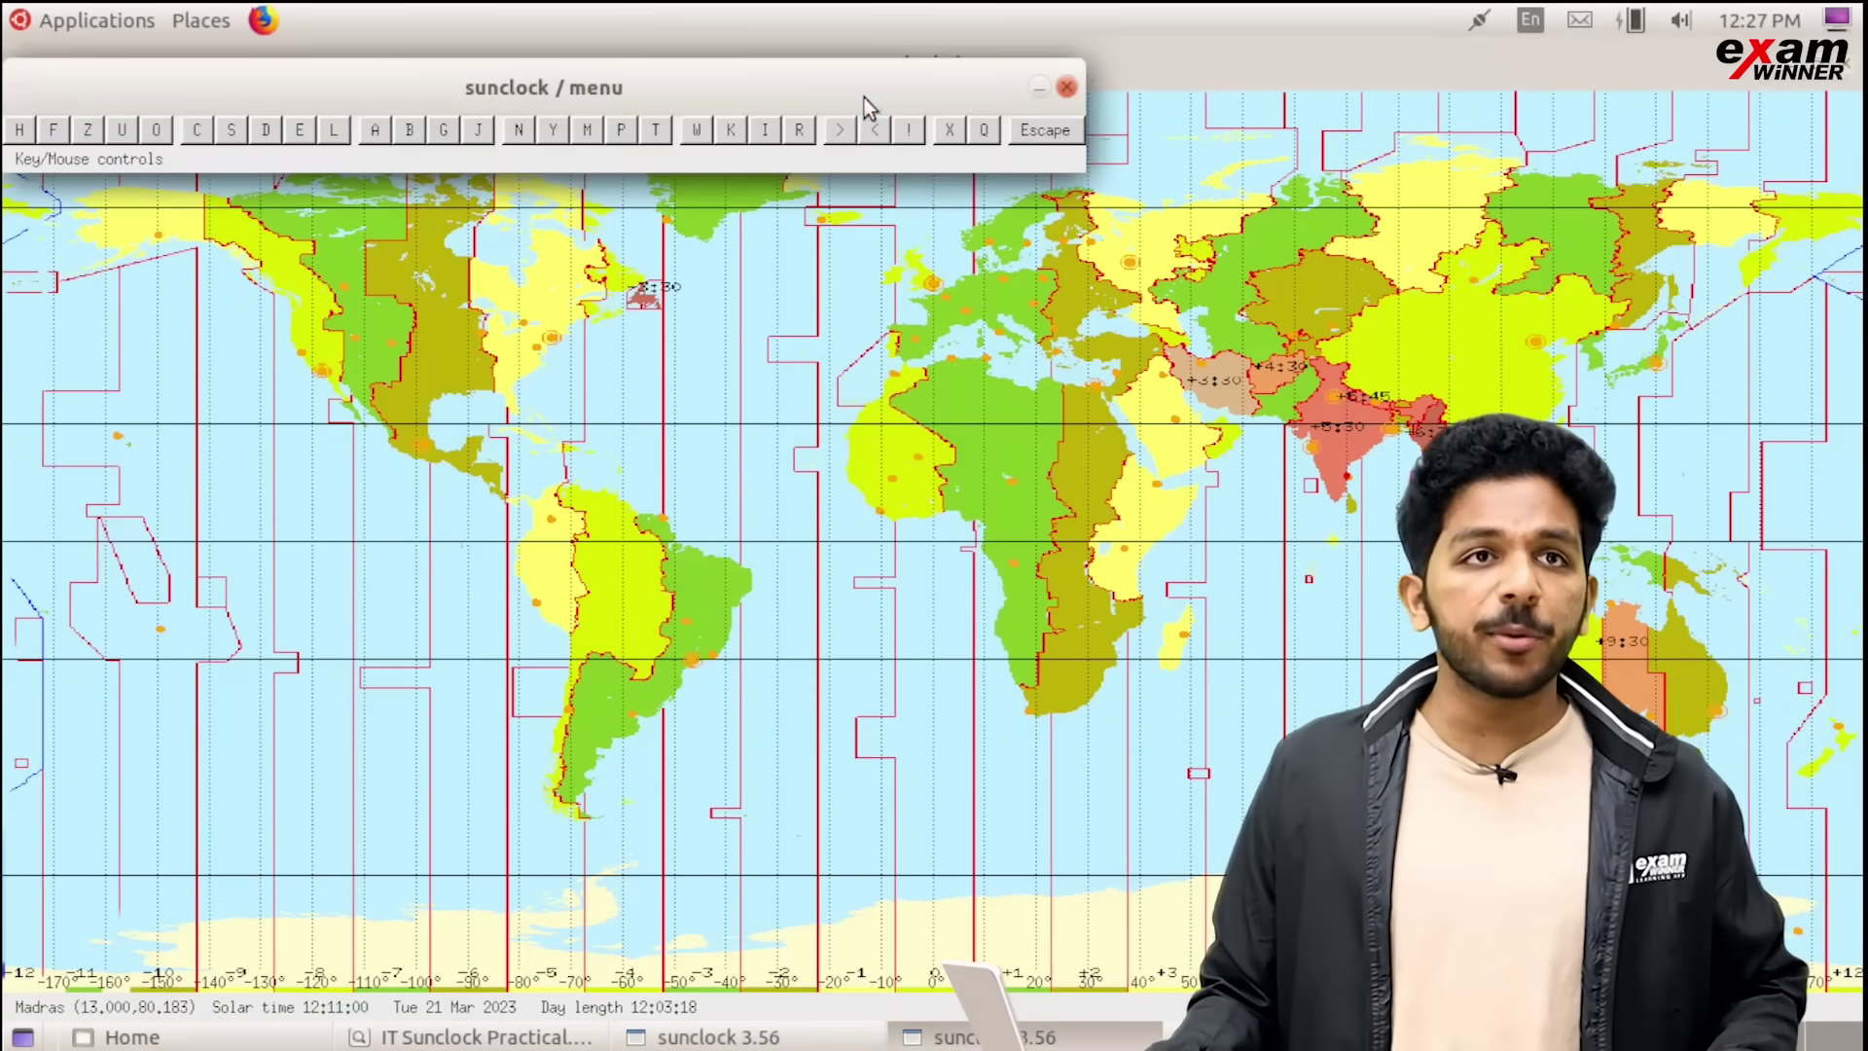
left_click(121, 130)
left_click_drag(250, 80, 250, 251)
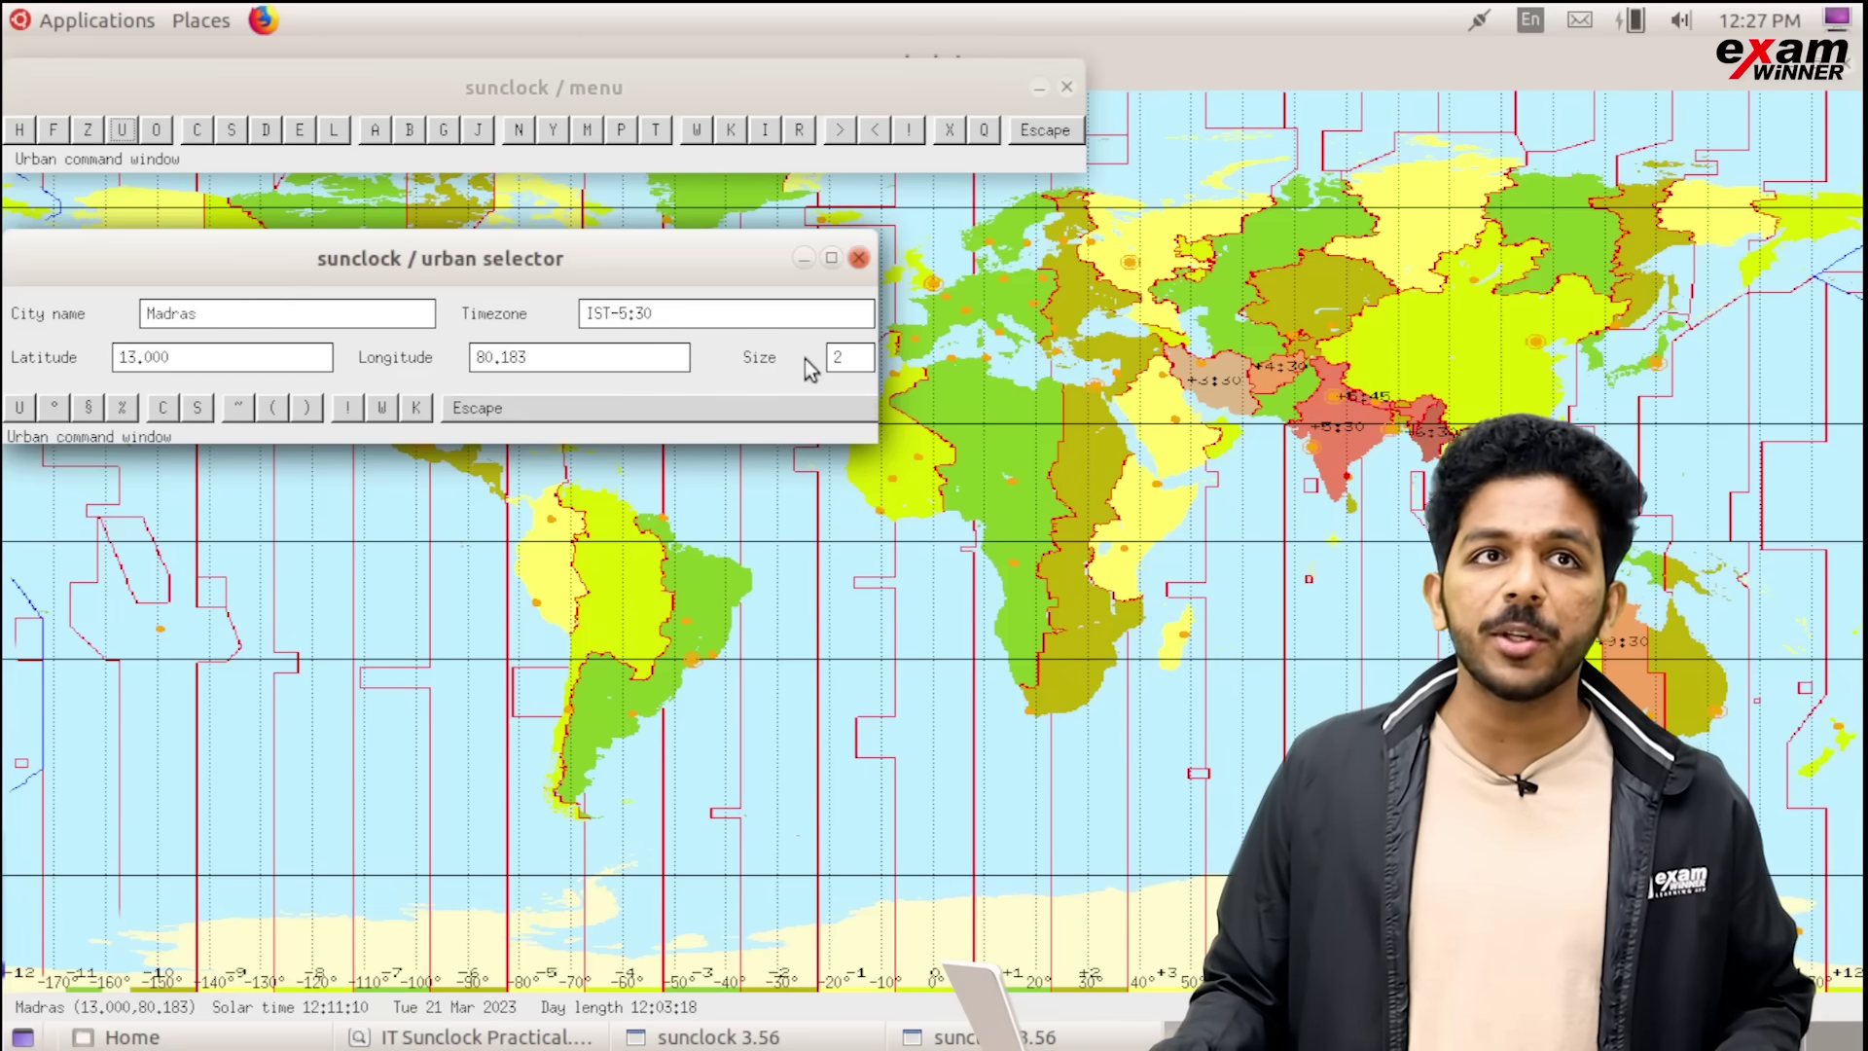
left_click(858, 258)
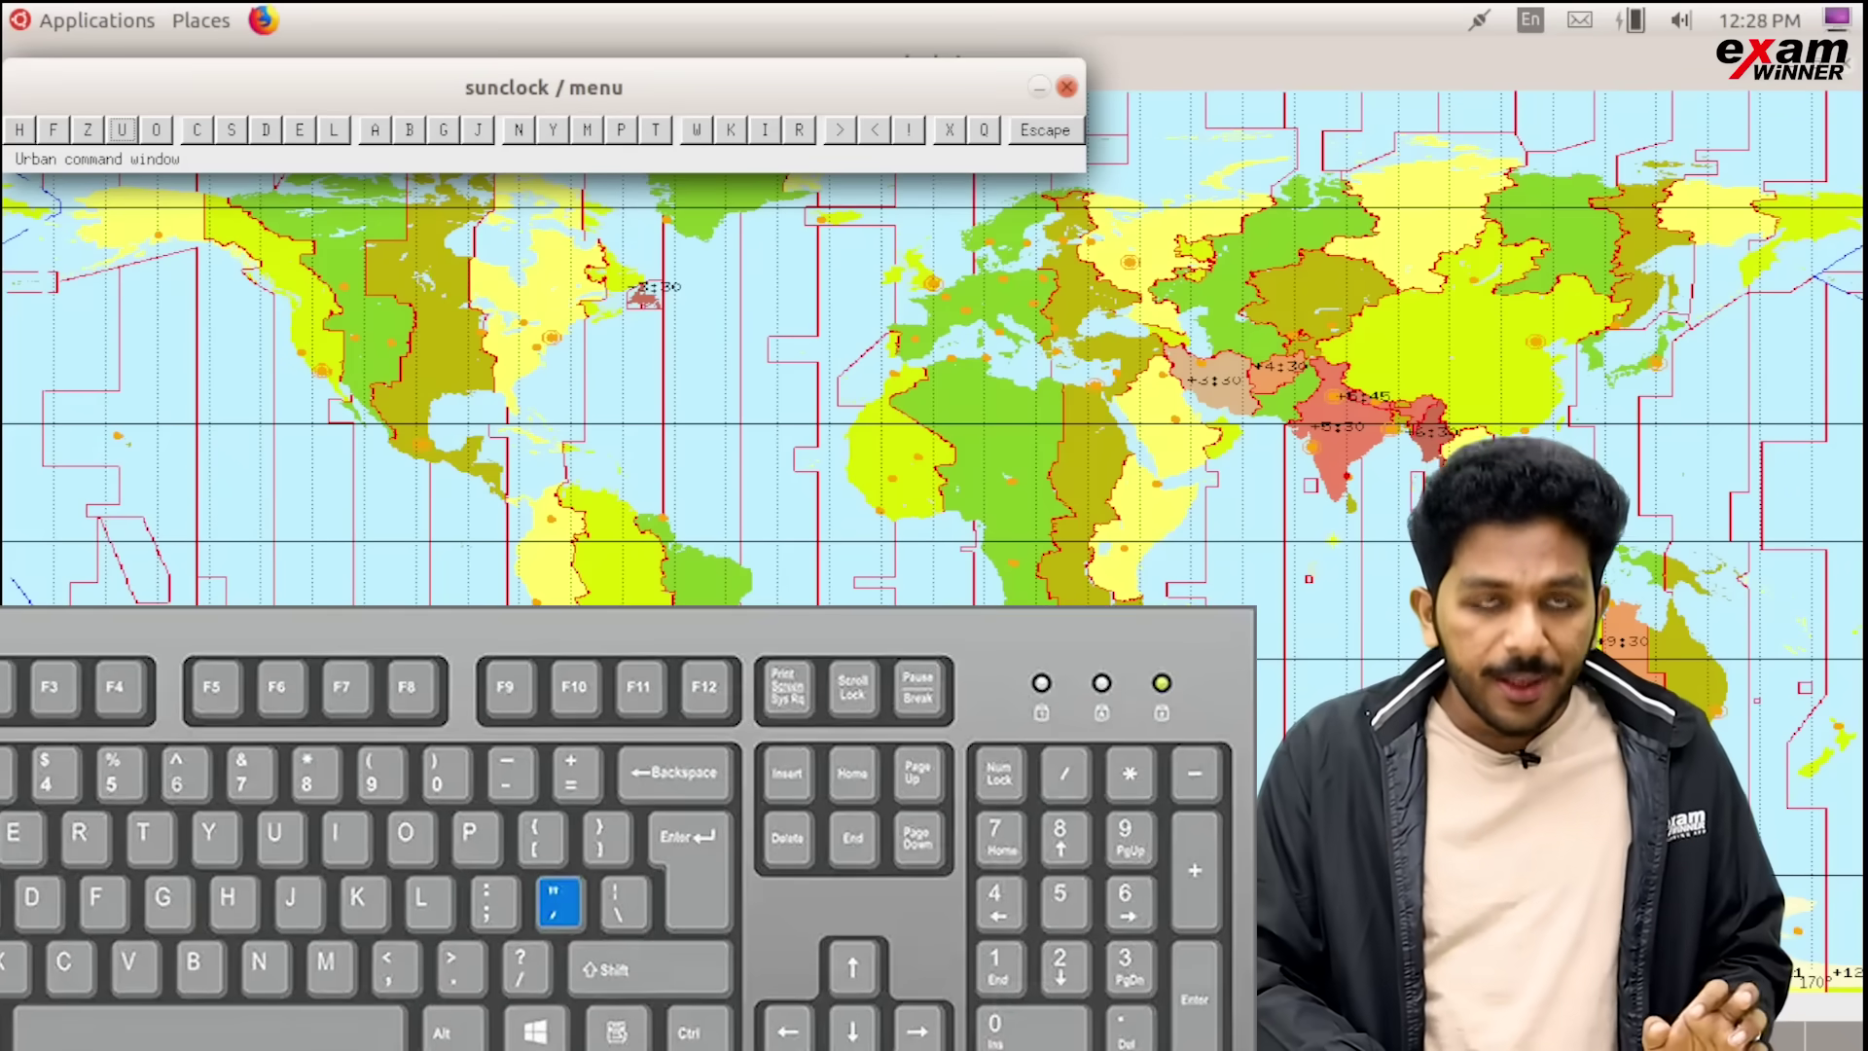
Animate the map with night shading until the line where day starts reaches Madras, and draw the Sun and Moon
key("exclam")
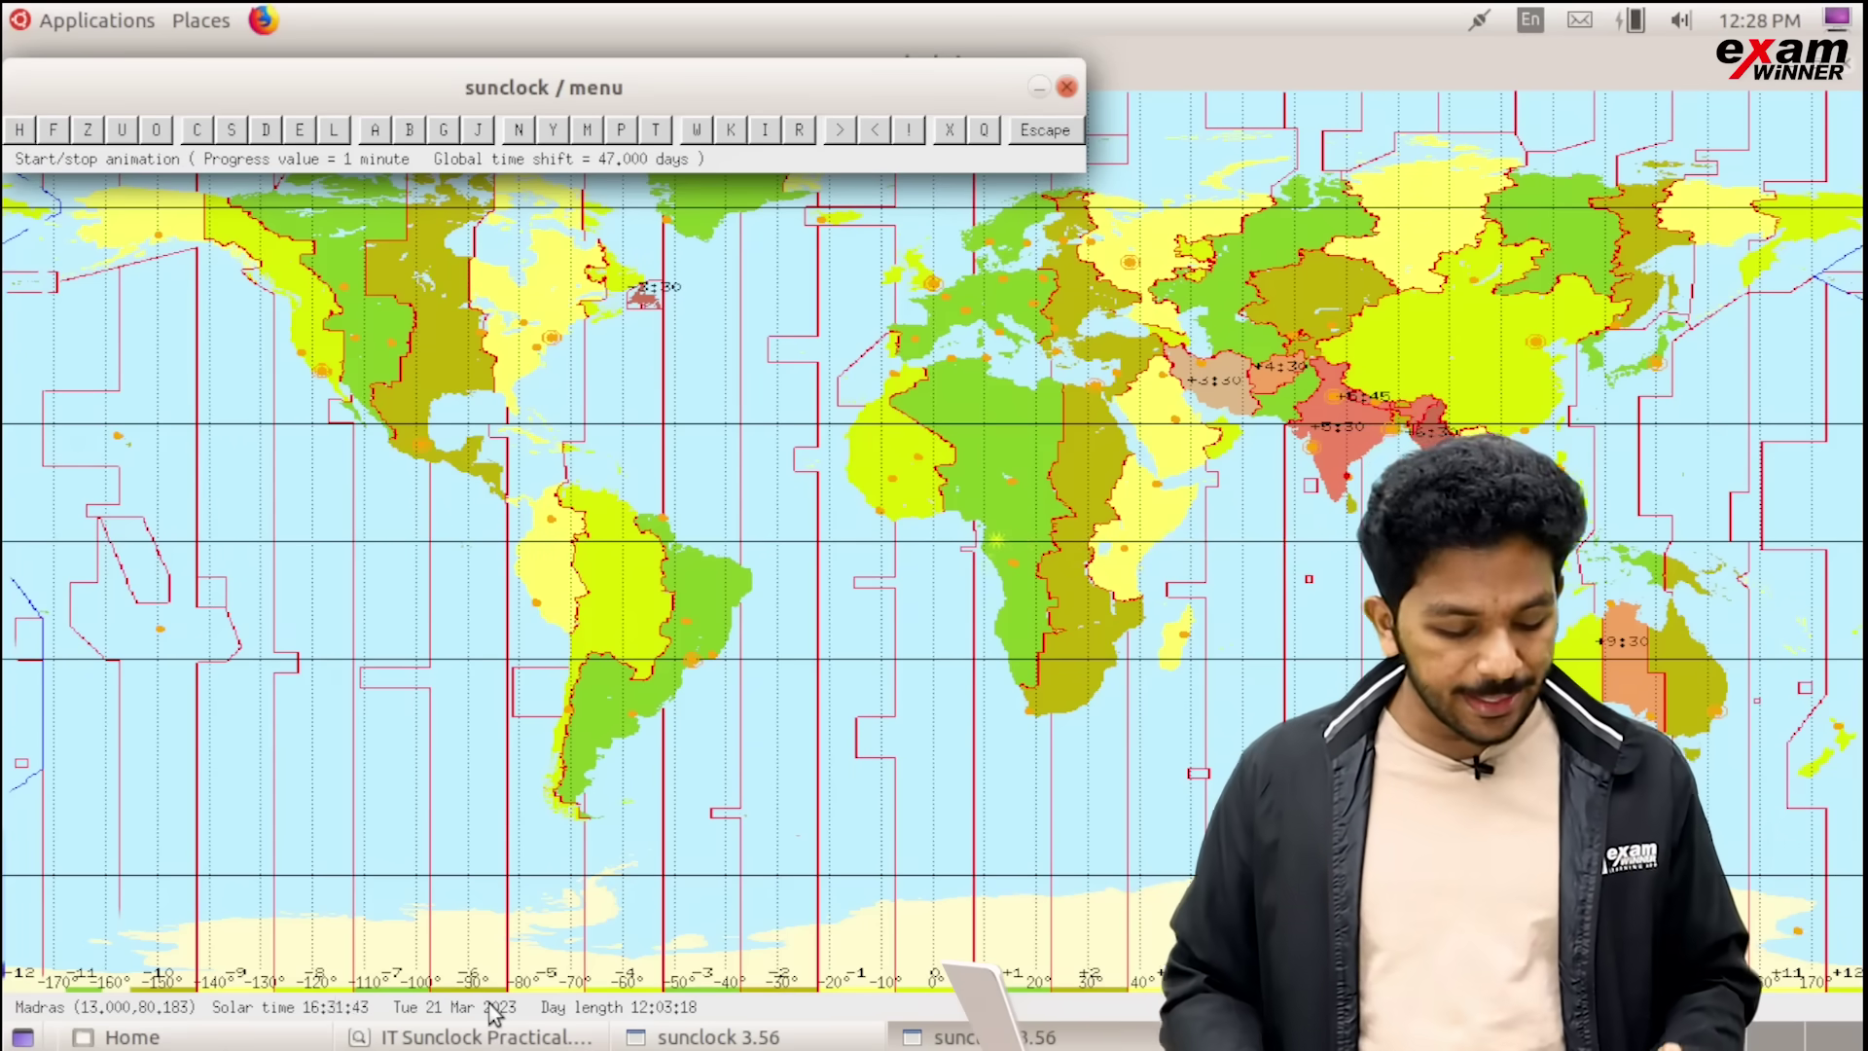
key("n")
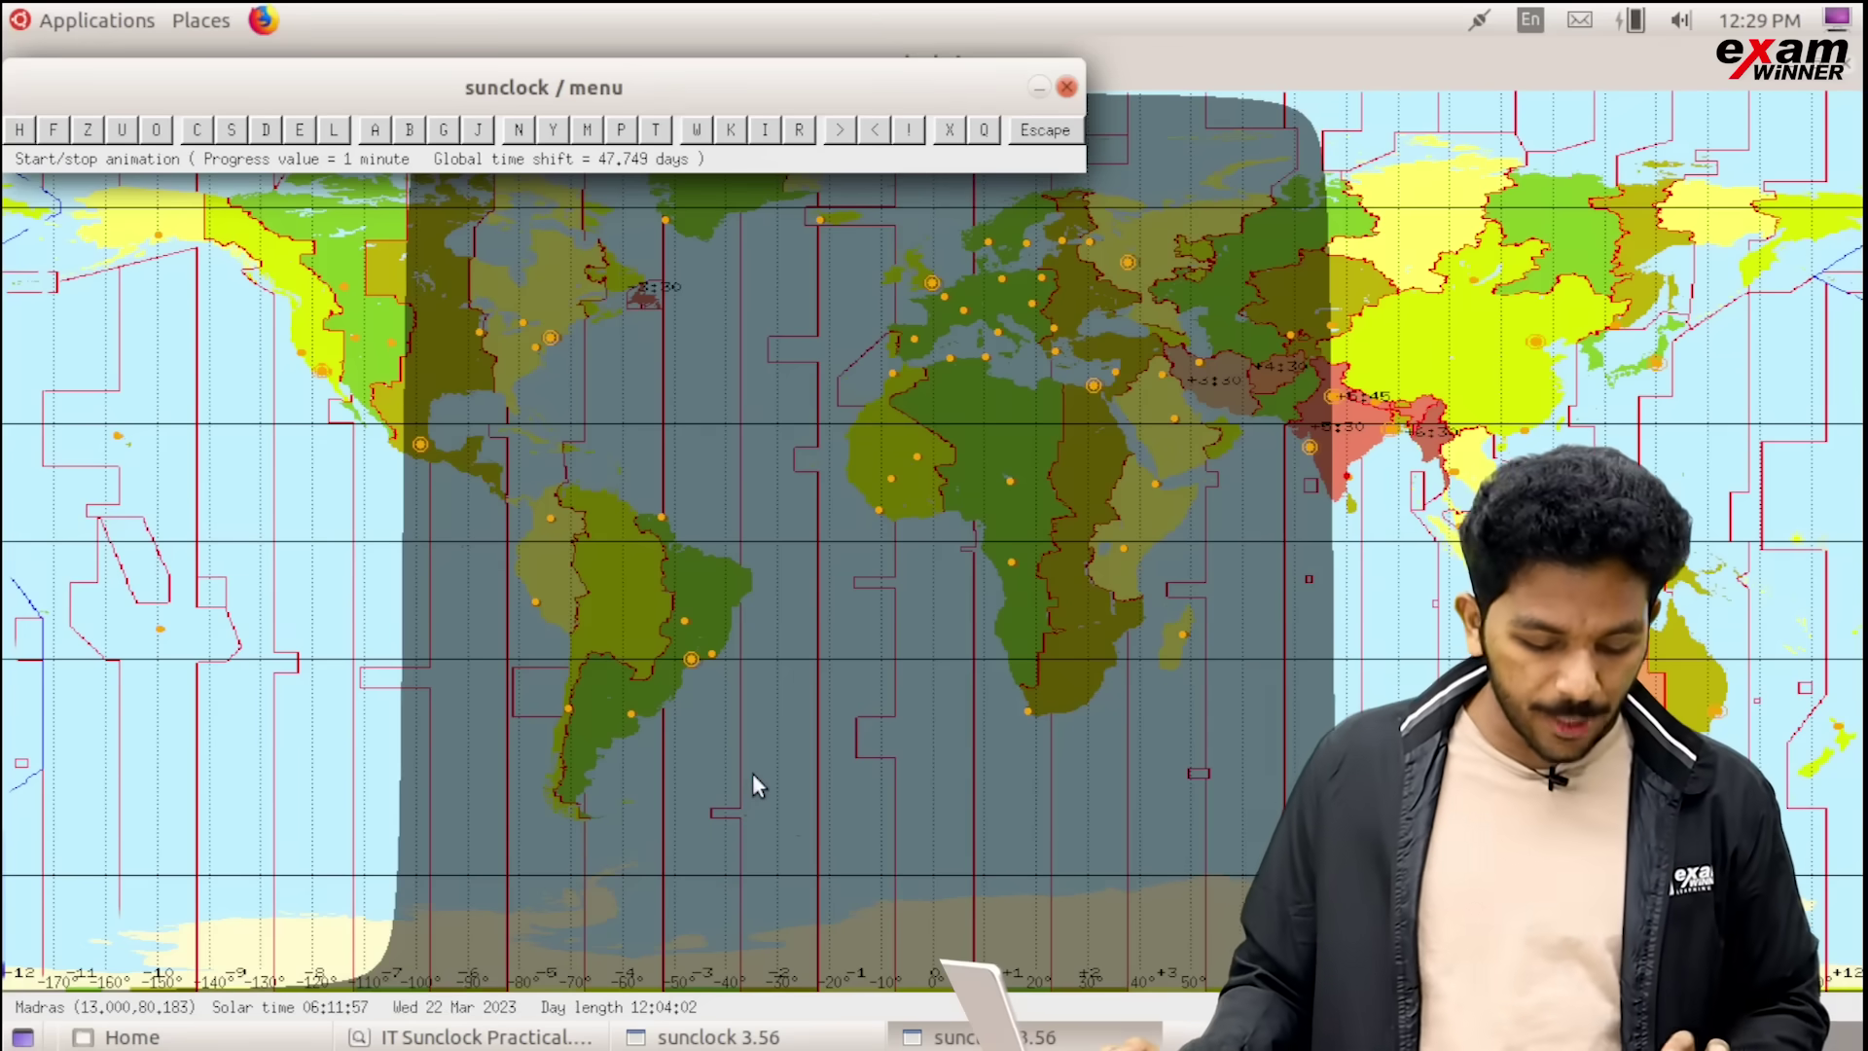
key("y")
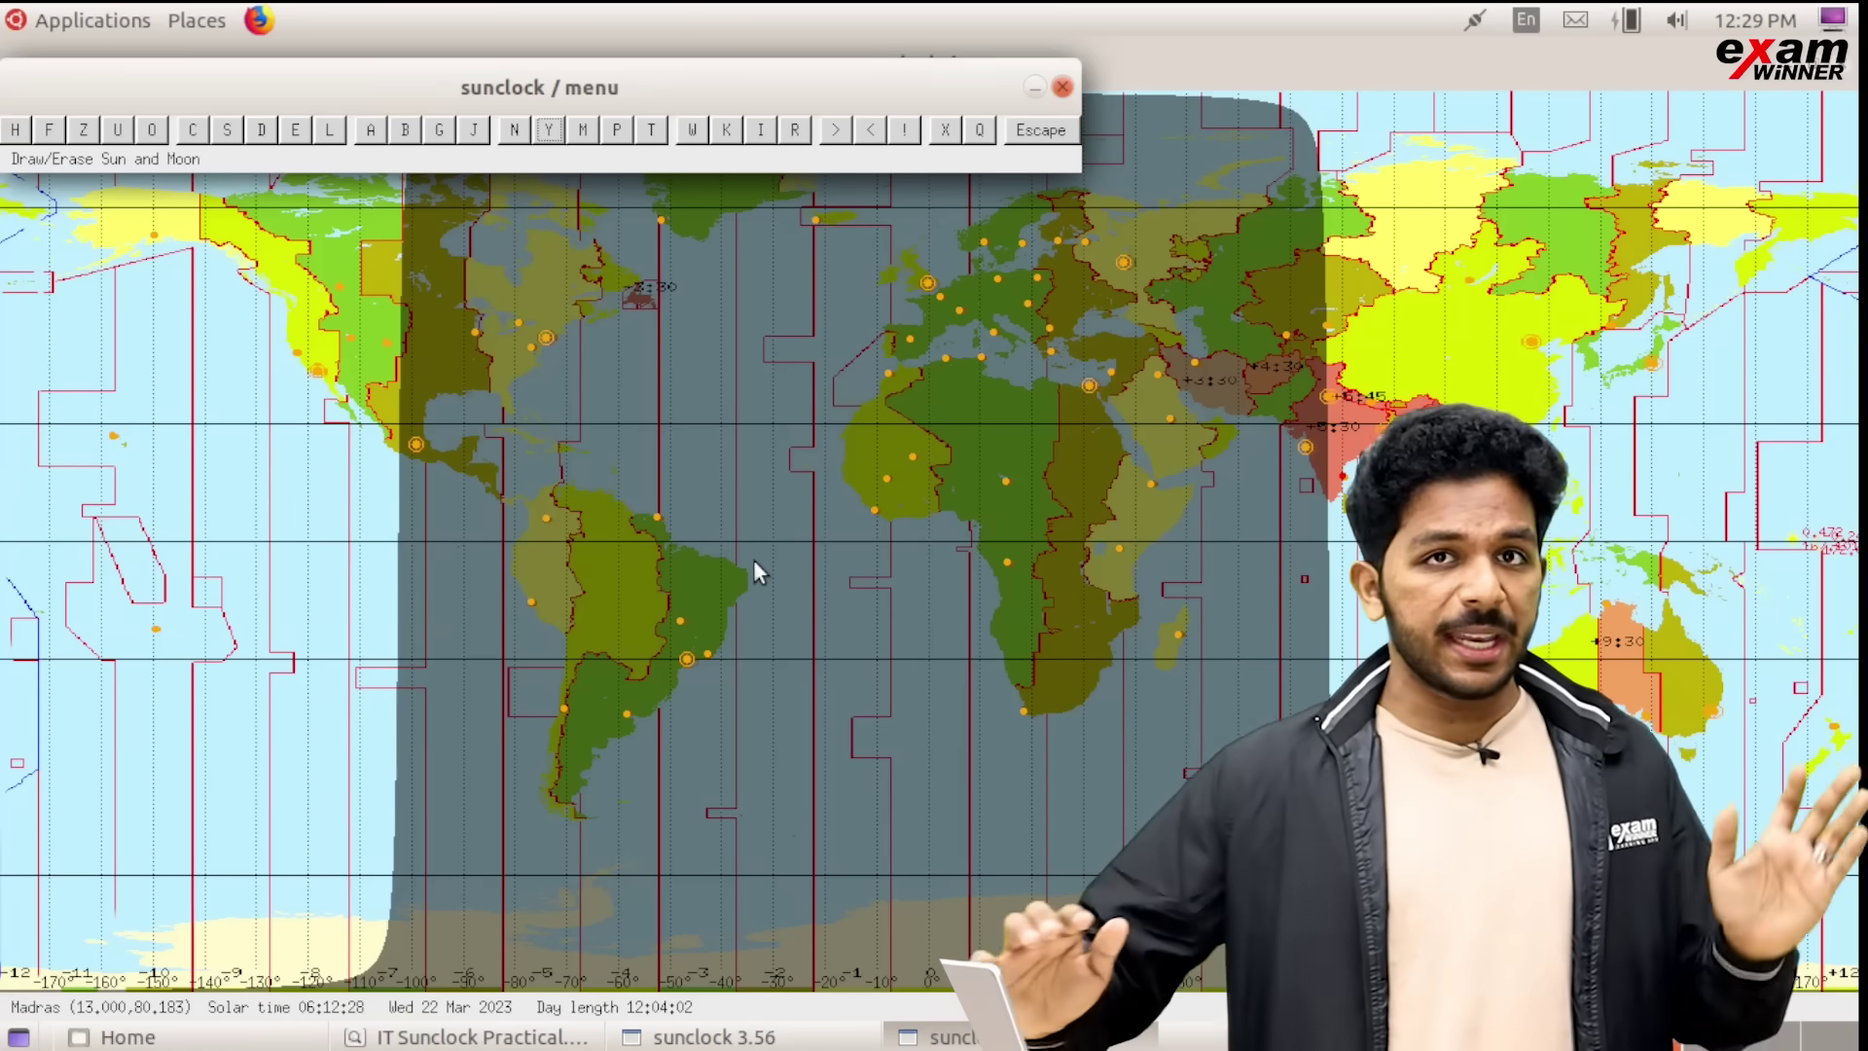
Switch to IT Sunclock Practical.pdf and review the remaining Activity 6.2 instructions and Table 6.3 for sunrise and sunset timings
key("alt+Tab")
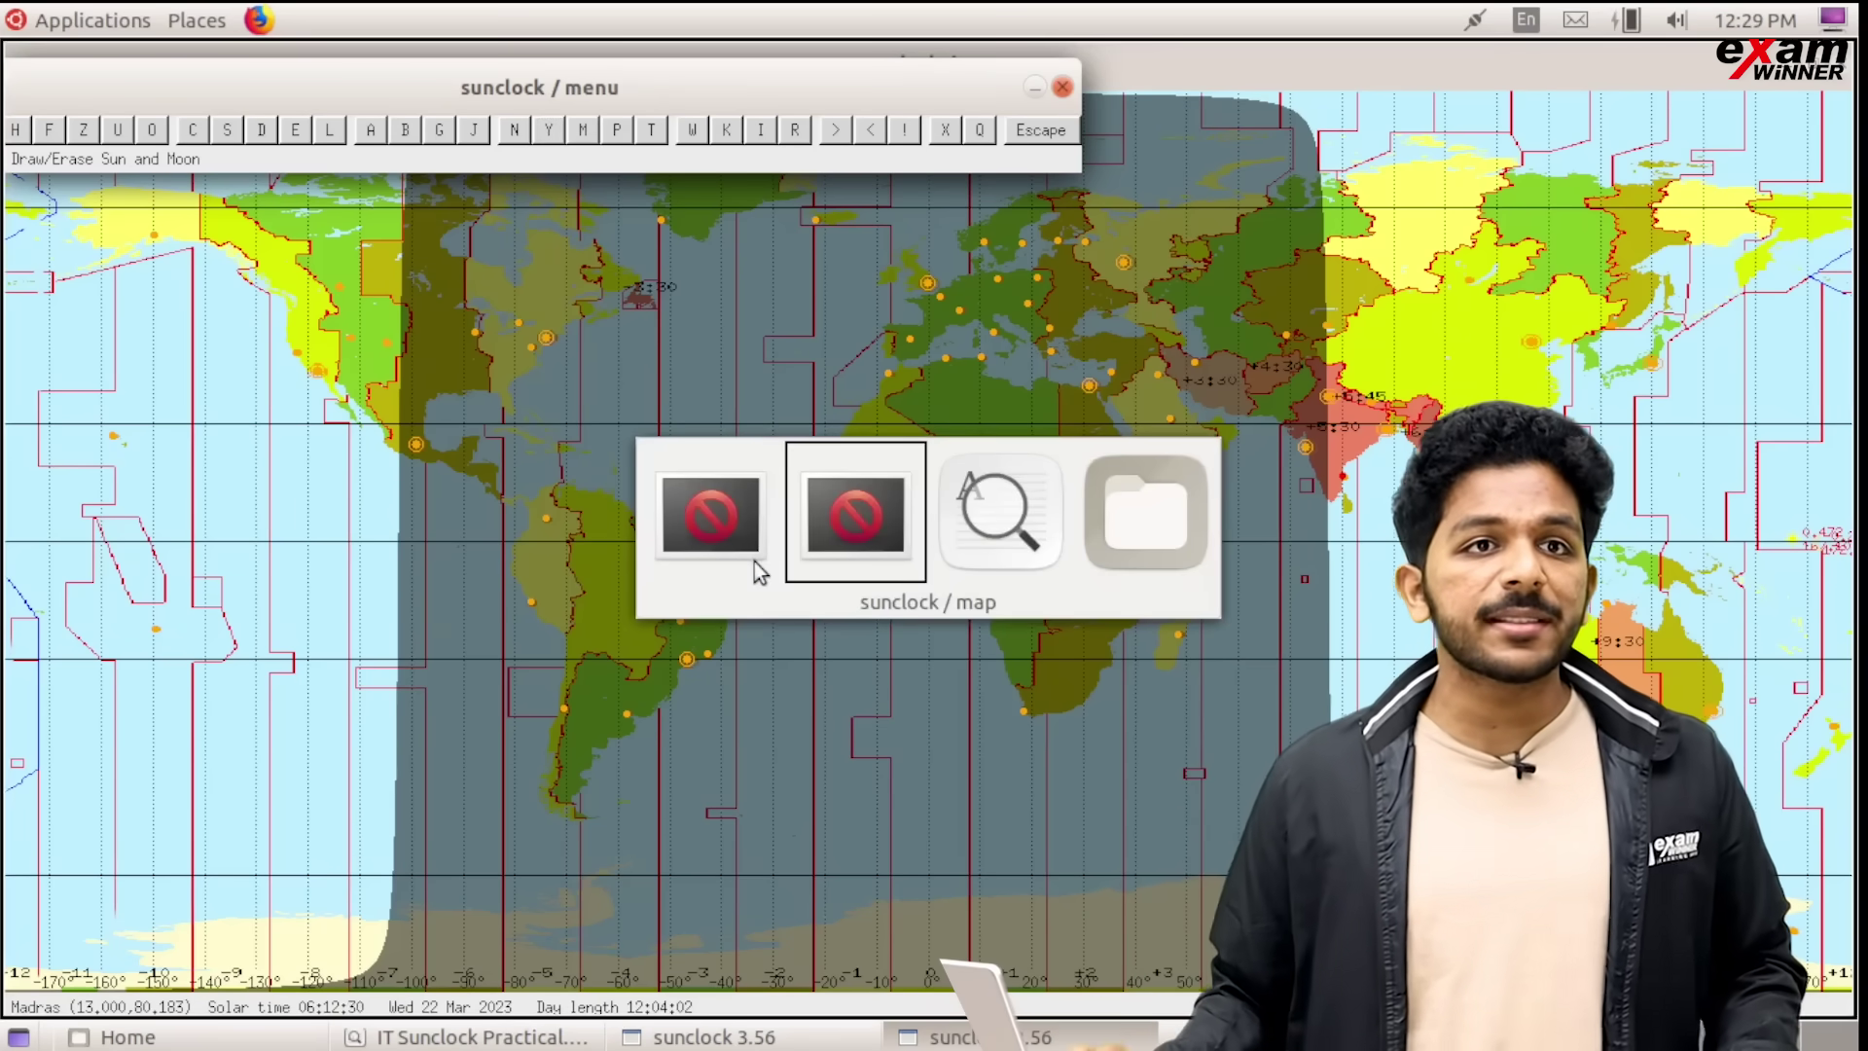
key("alt+Tab")
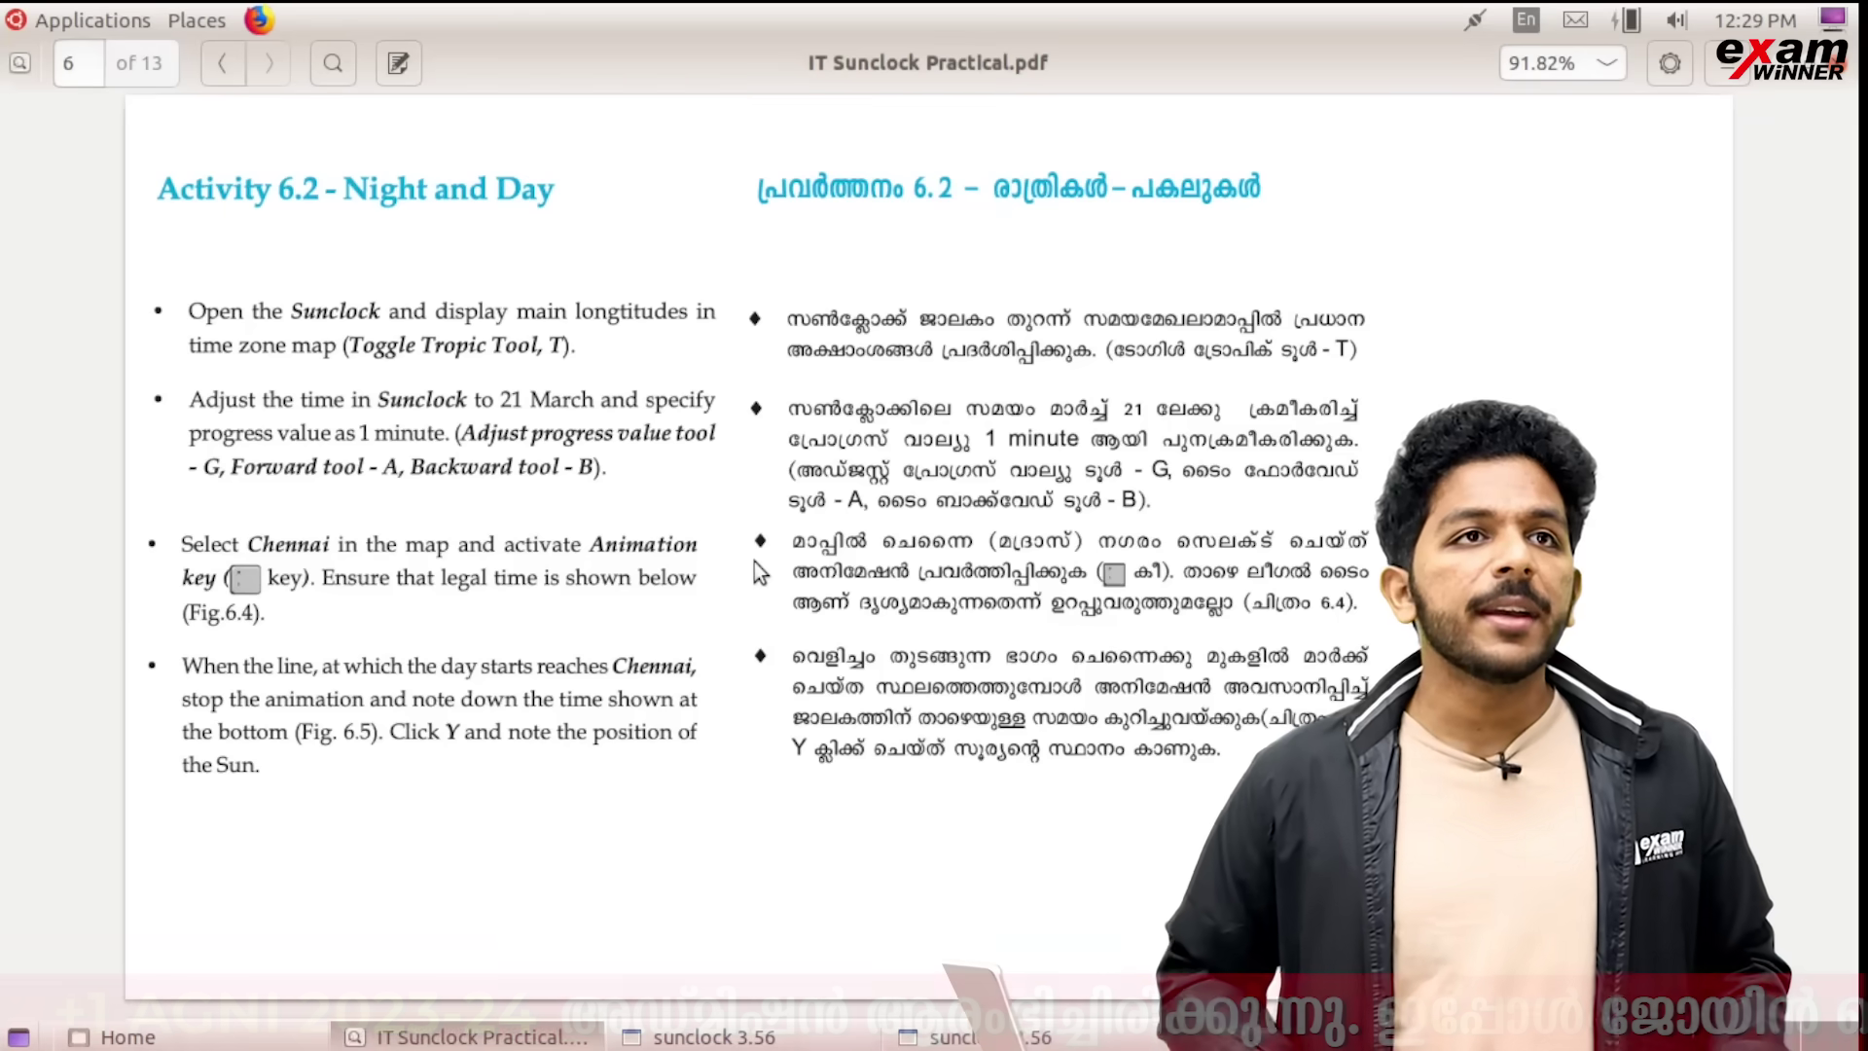
key("Page_Down")
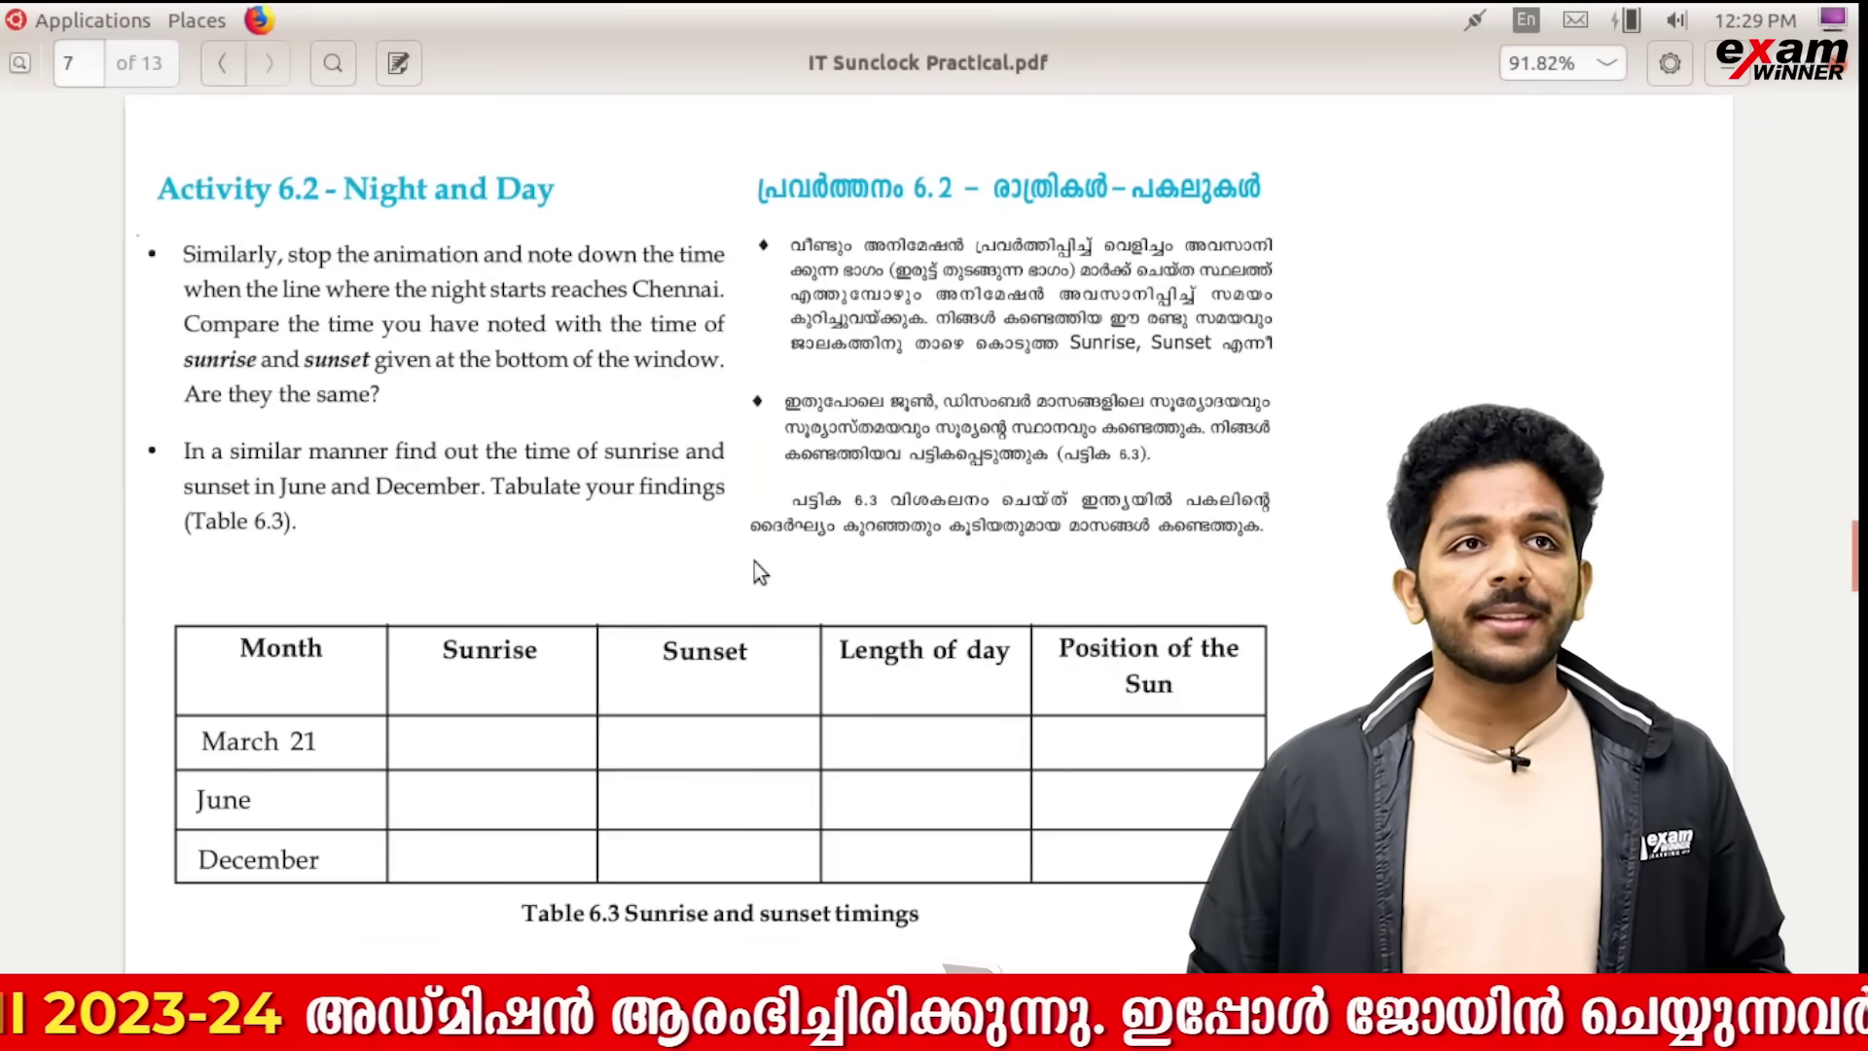
key("alt+Tab")
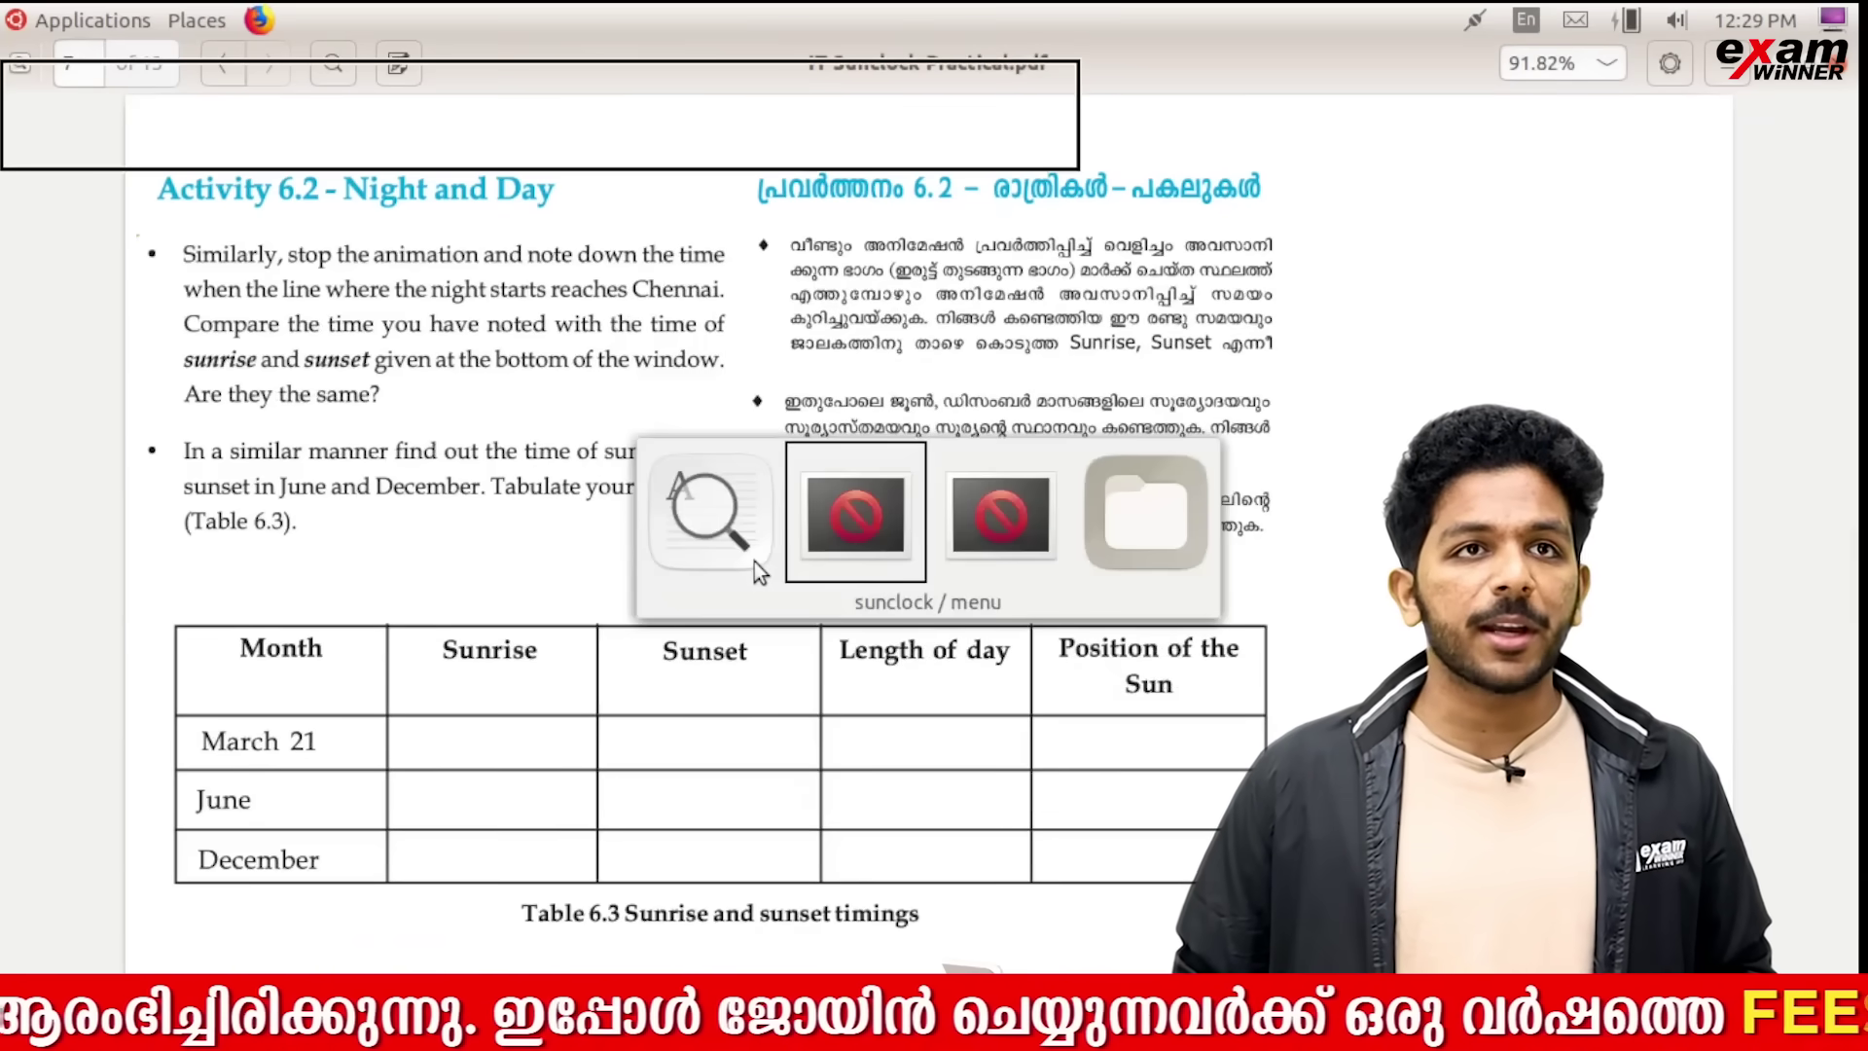
key("alt+Tab")
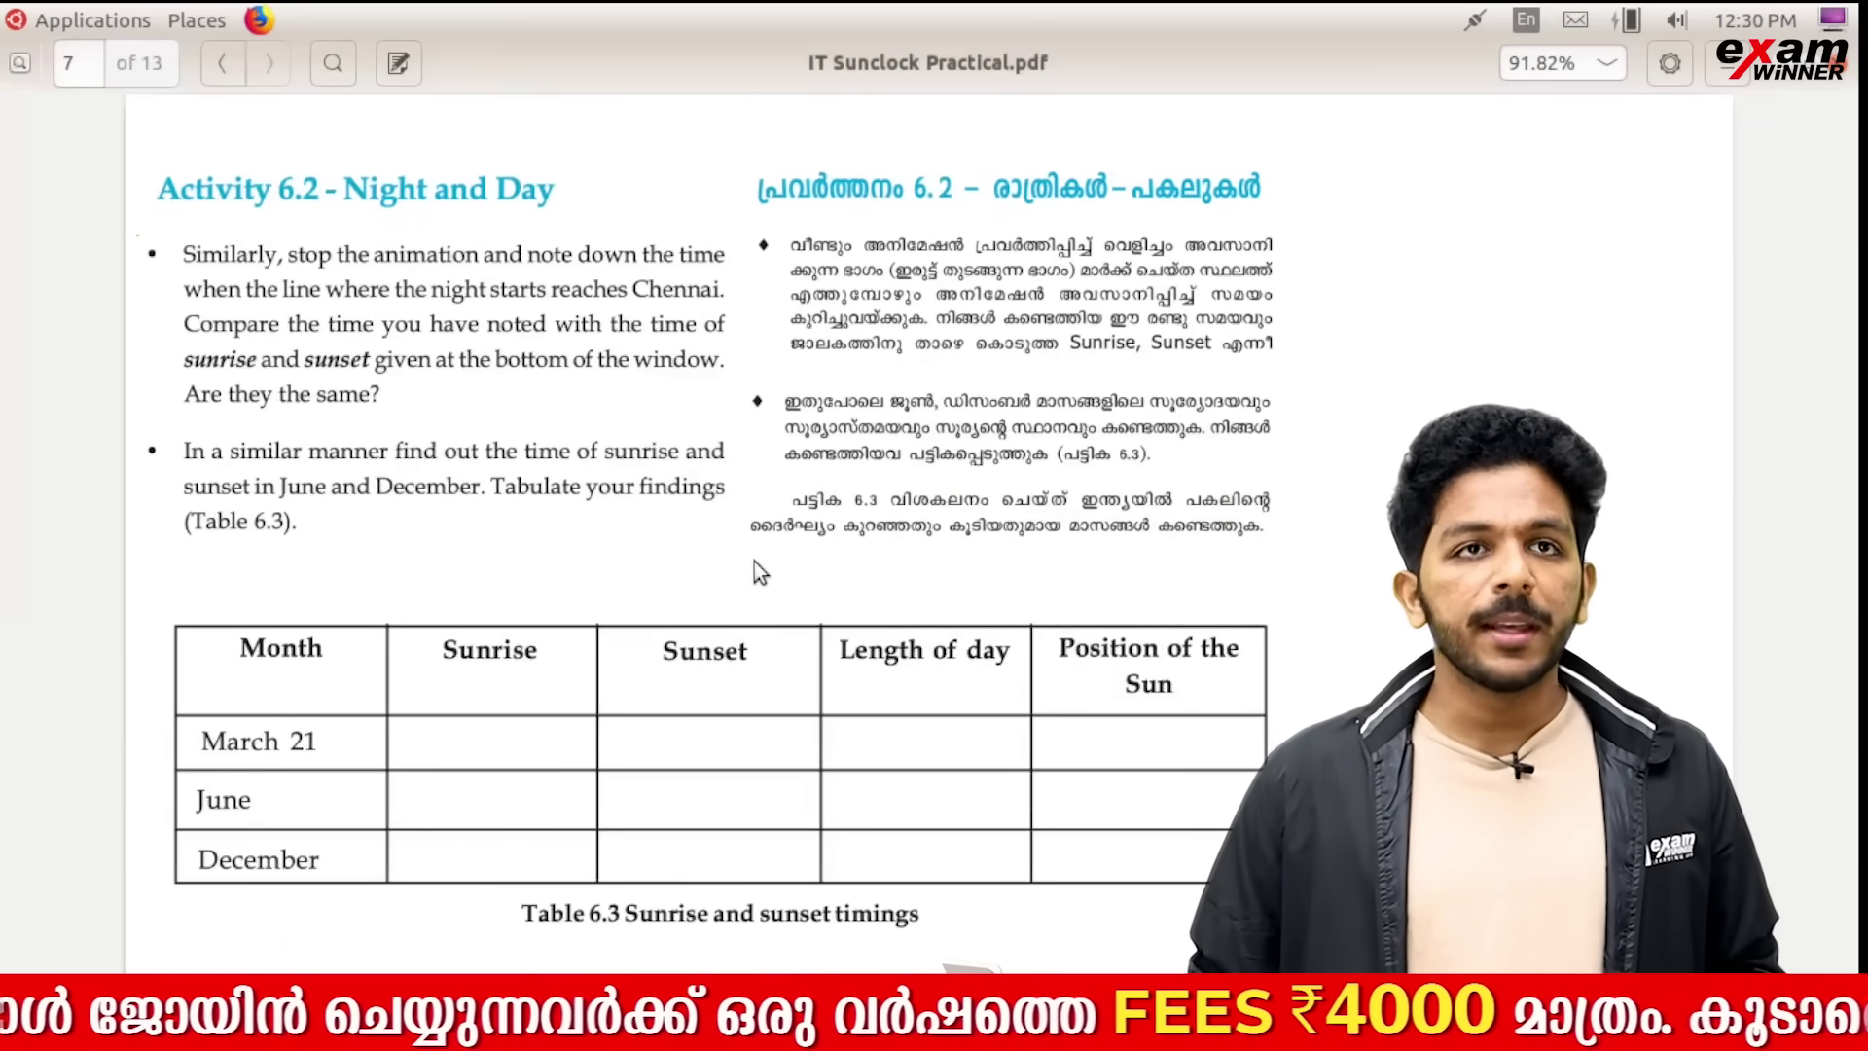